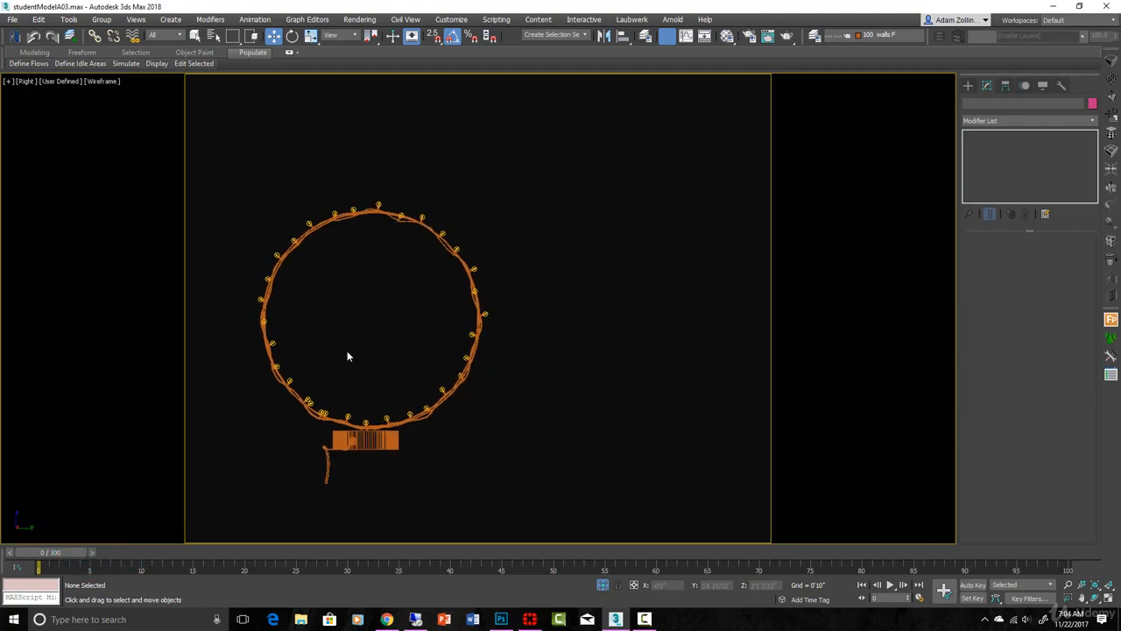
middle_drag(346, 355, 364, 354)
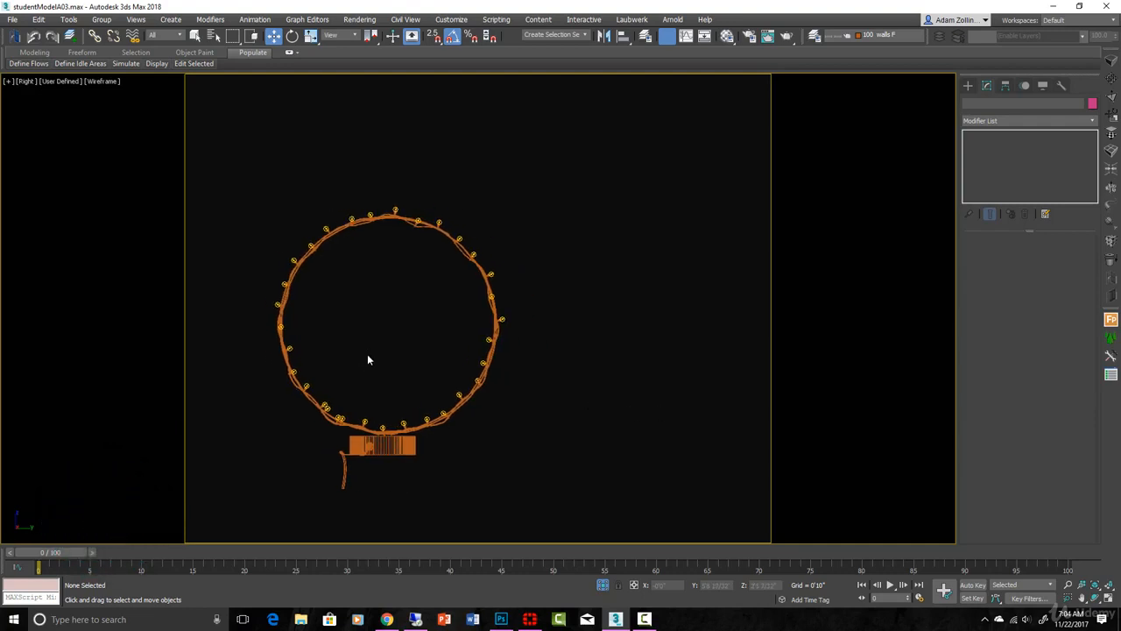
middle_drag(467, 378, 526, 380)
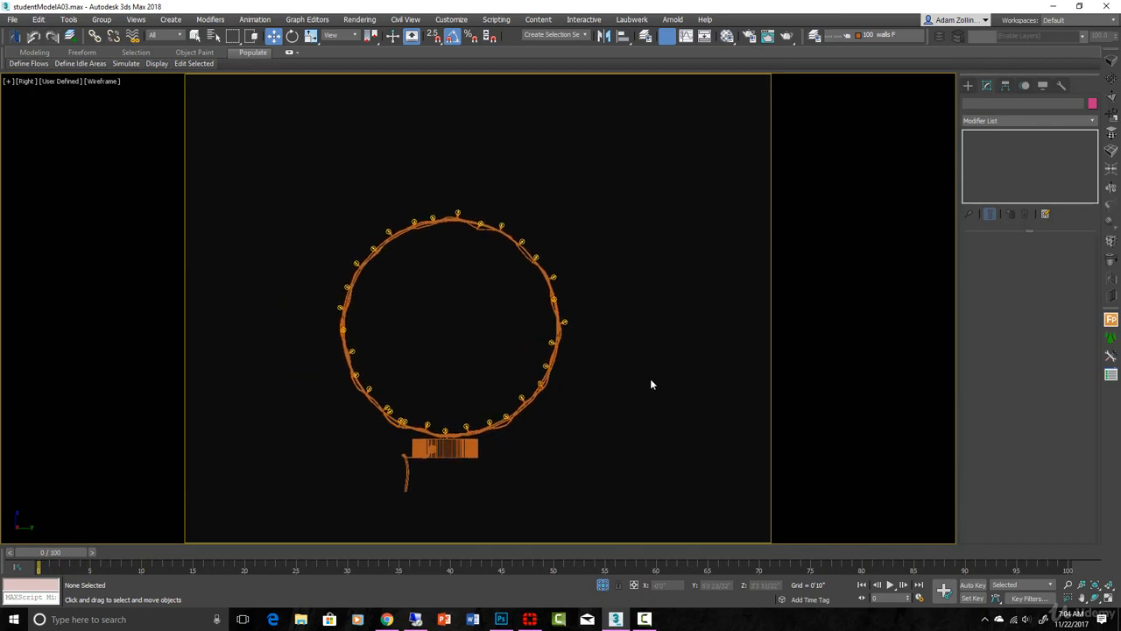
scroll(572, 380, up, 5)
scroll(565, 371, down, 5)
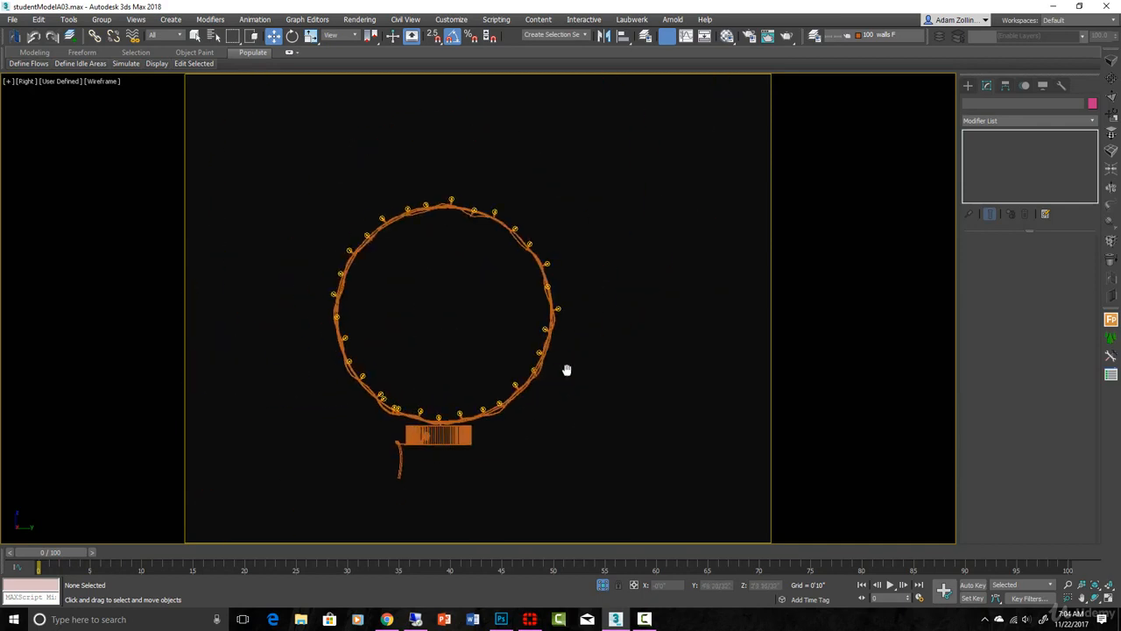
middle_drag(566, 372, 502, 390)
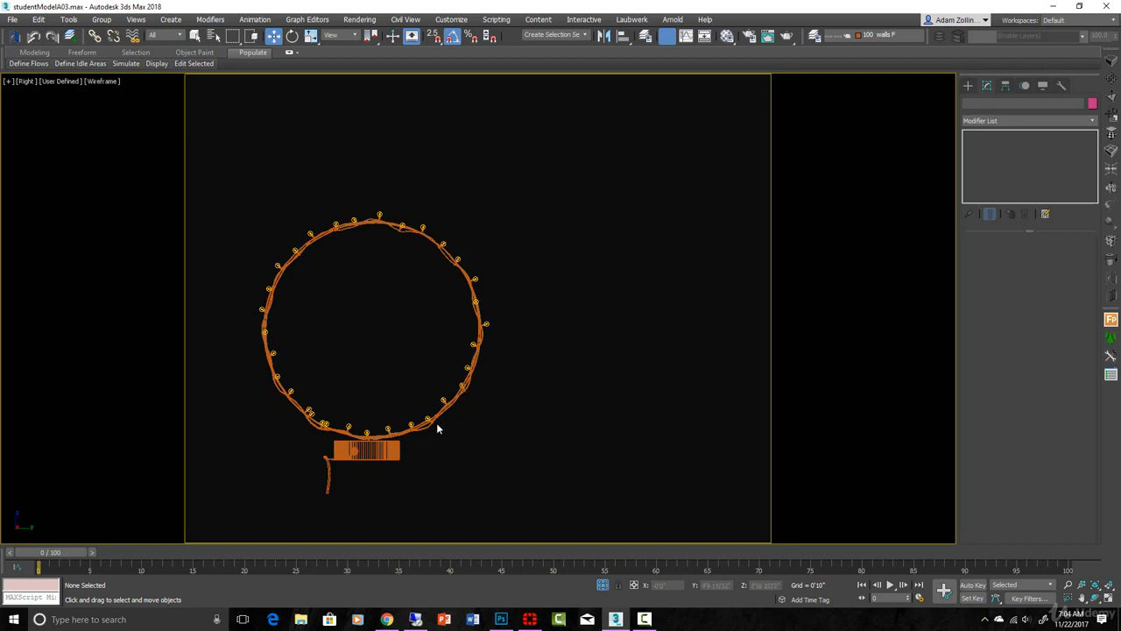
middle_drag(368, 397, 463, 403)
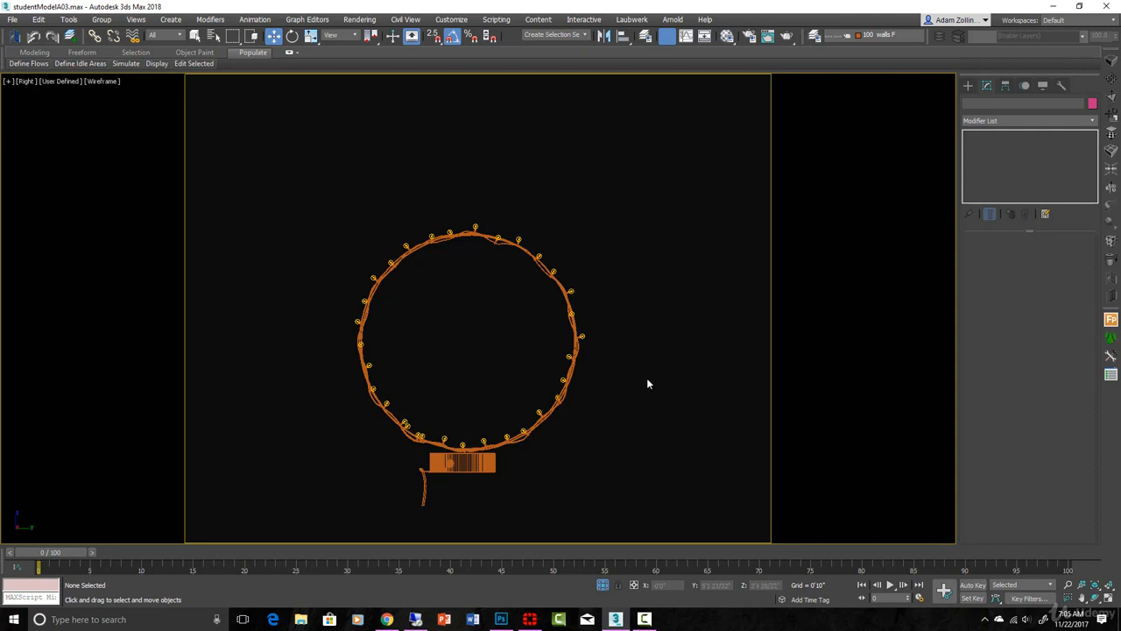
middle_drag(646, 382, 543, 382)
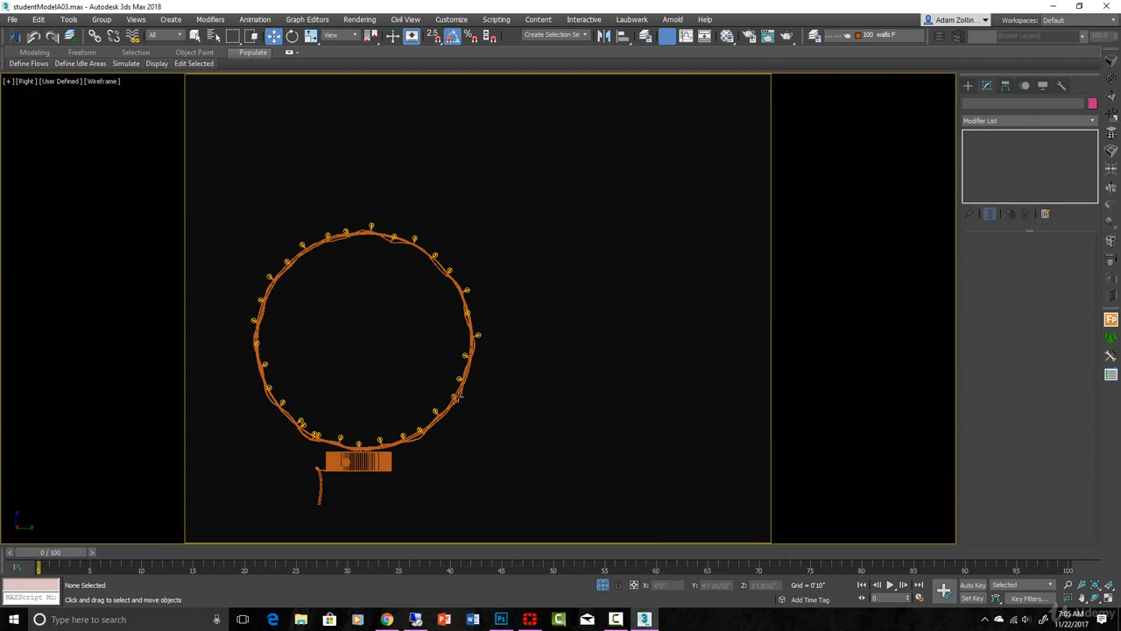
scroll(407, 449, up, 2)
scroll(471, 446, down, 2)
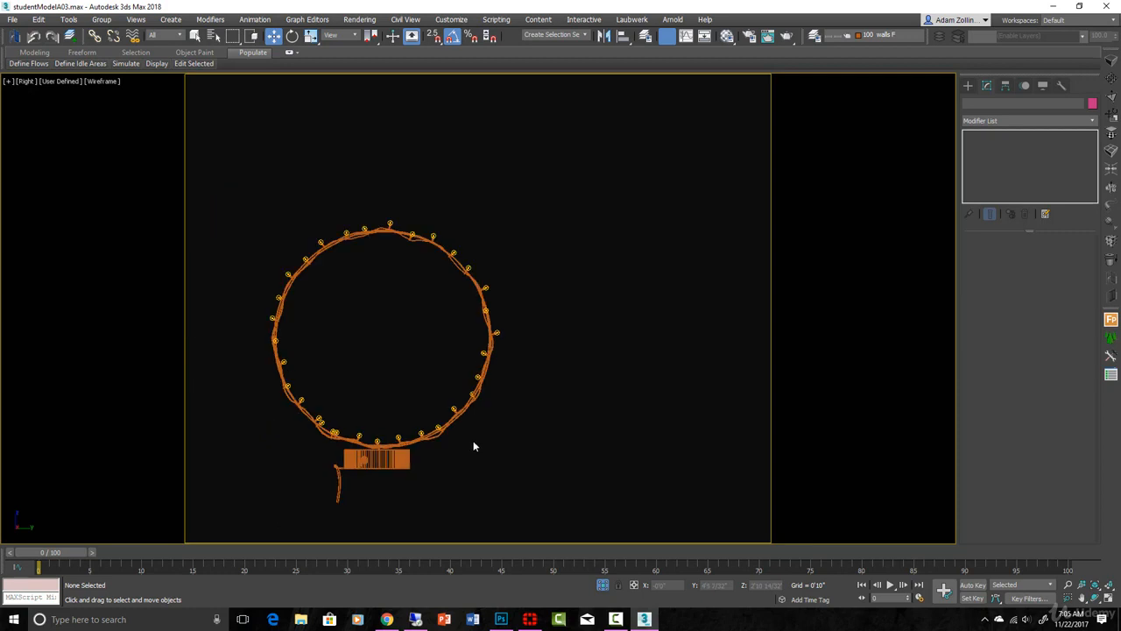
mouse_move(575, 416)
middle_down()
mouse_move(503, 435)
mouse_move(537, 415)
mouse_move(567, 416)
middle_up()
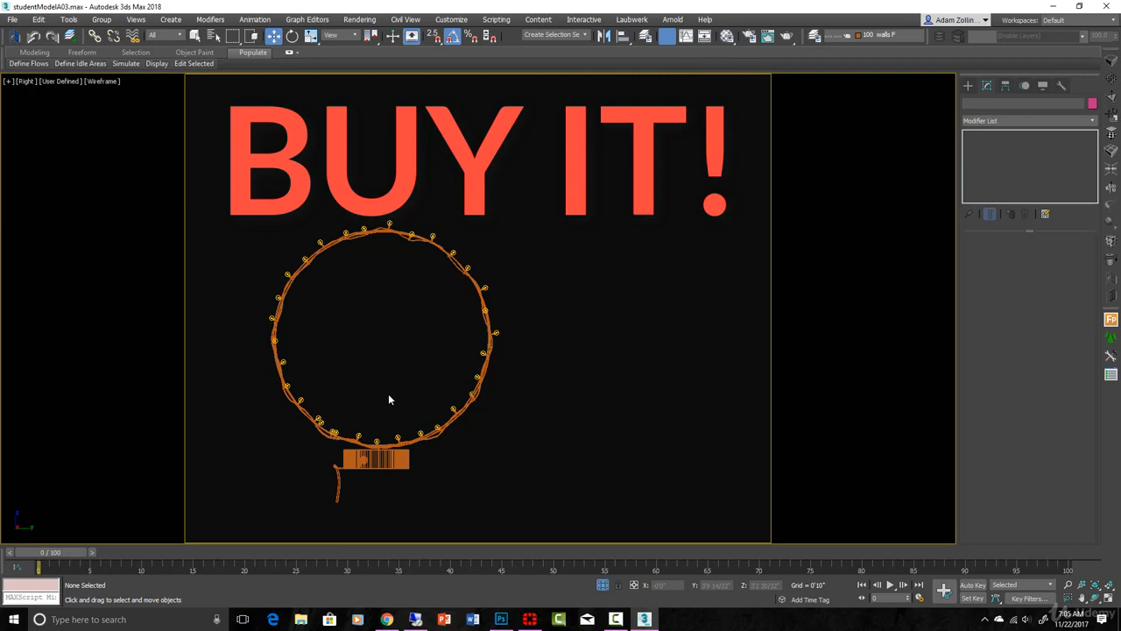
scroll(451, 419, up, 3)
scroll(451, 420, down, 1)
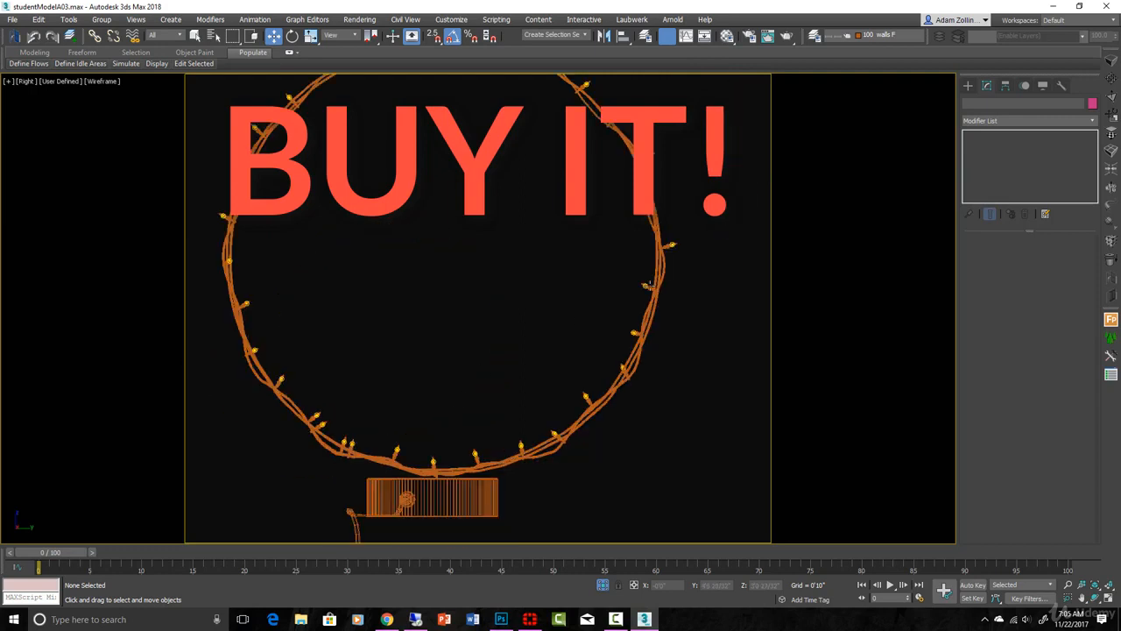
Step: Examine the string-light ring and its round base from an angled shaded view and from the right side
scroll(451, 419, down, 2)
scroll(440, 420, up, 2)
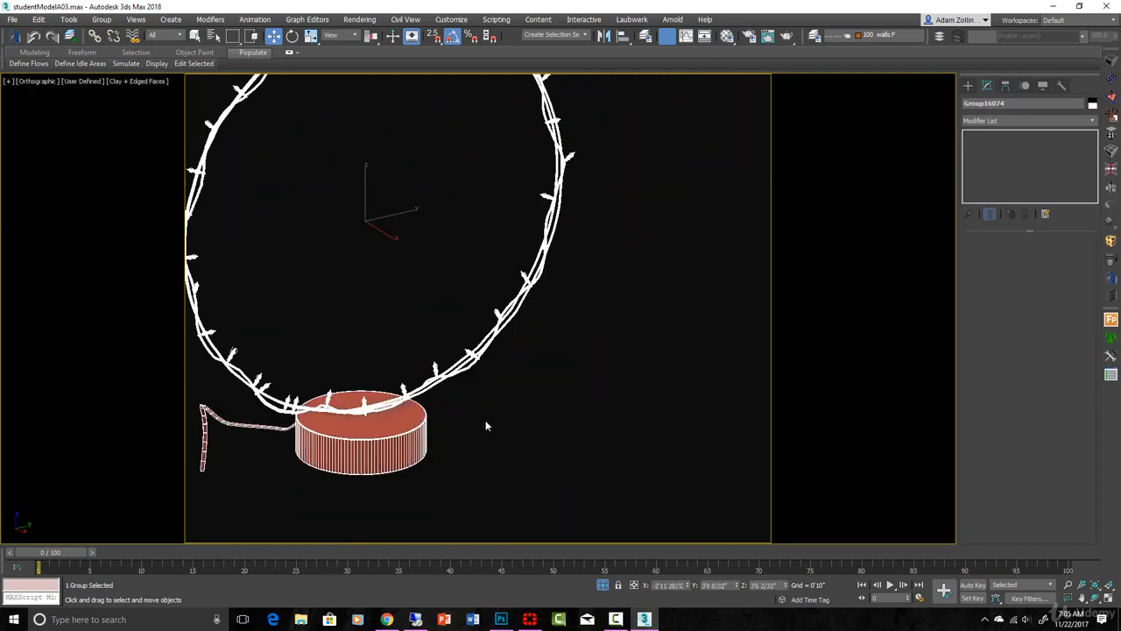
click(487, 422)
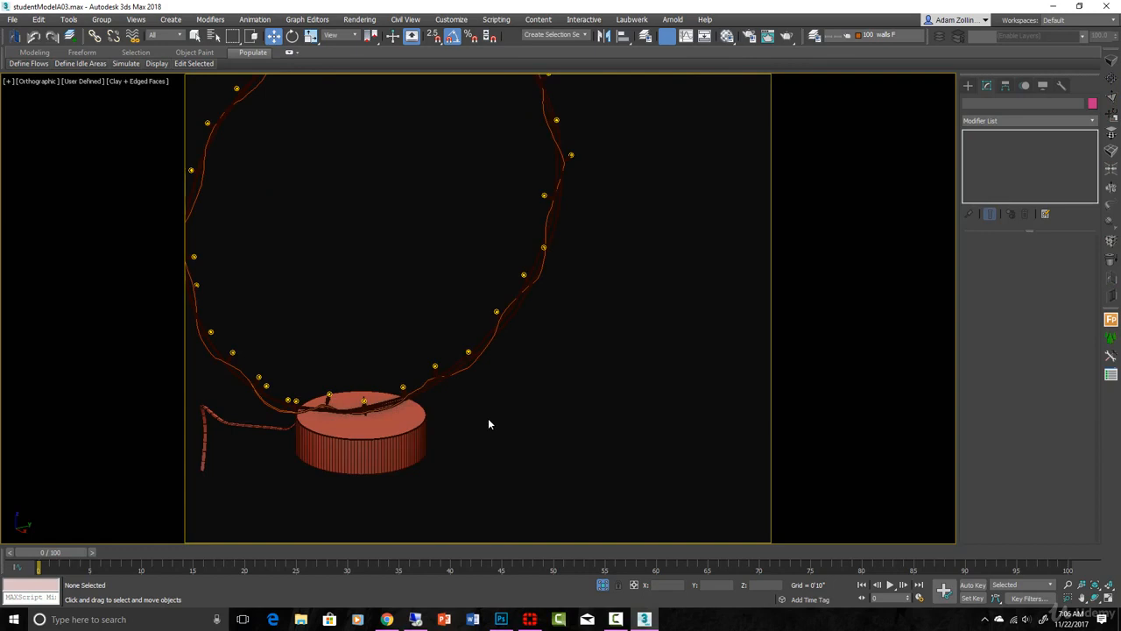
key(r)
key(z)
scroll(692, 391, up, 2)
middle_drag(693, 390, 668, 420)
scroll(668, 421, down, 2)
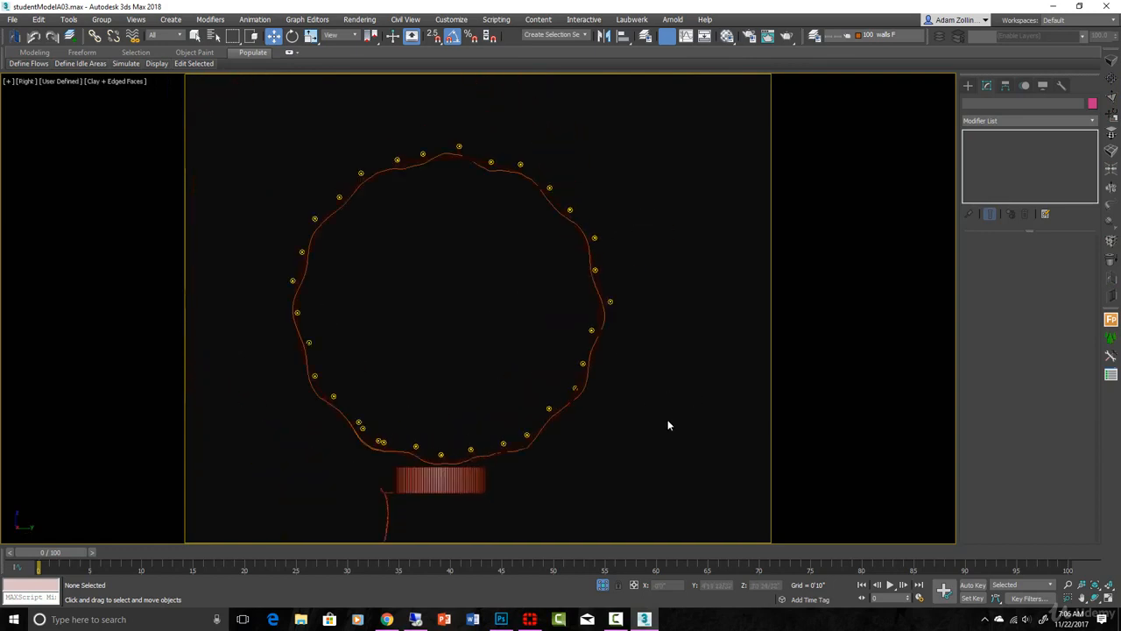
scroll(666, 411, up, 2)
scroll(670, 351, down, 3)
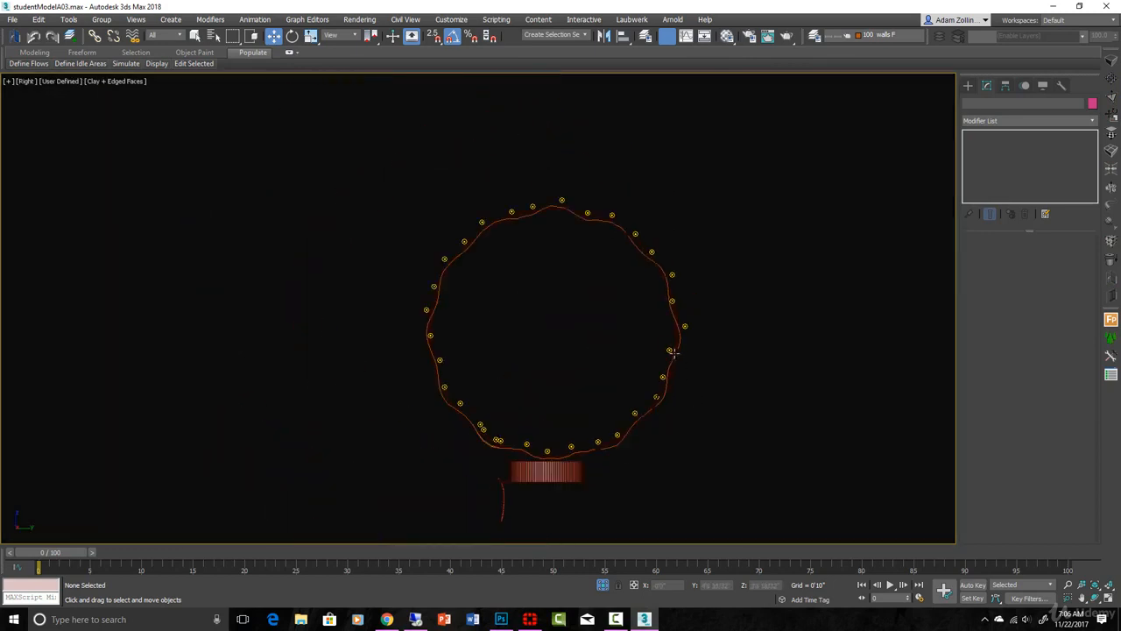
Step: Draw a circle spline with a radius of about 0'11 5/32" beside the string-light ring in the wireframe right view
key(F3)
scroll(413, 450, up, 2)
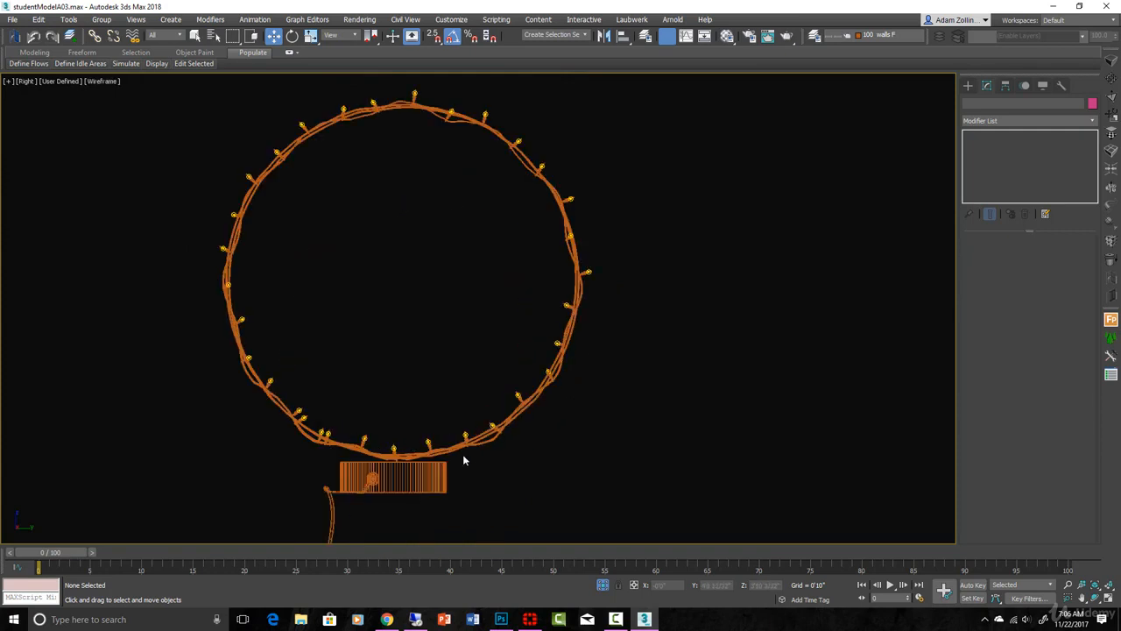
click(969, 87)
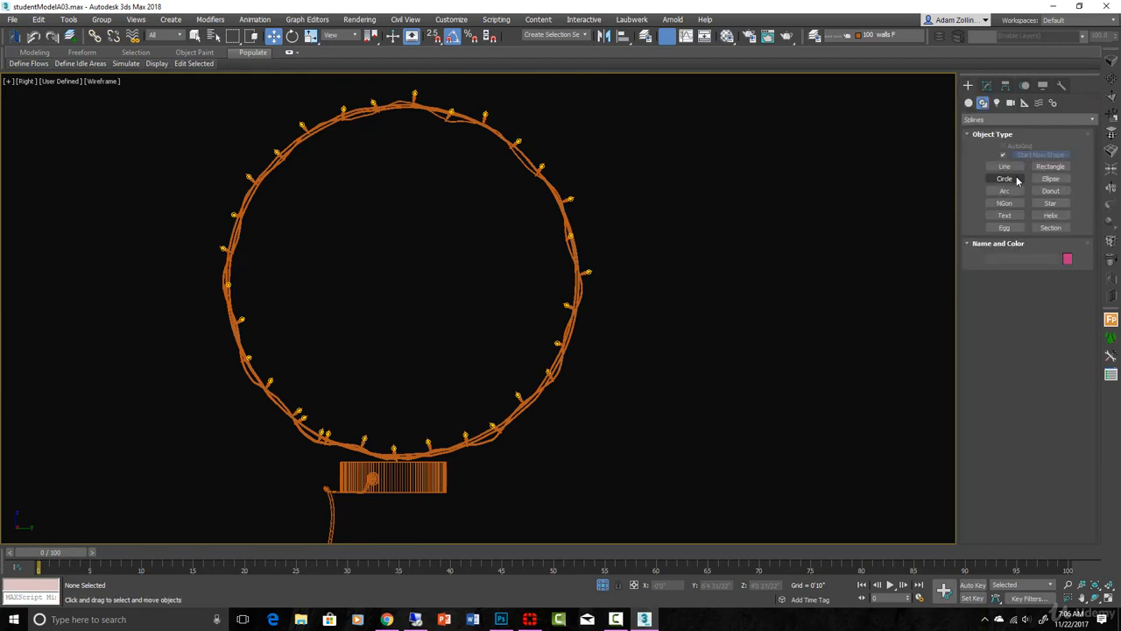
click(1004, 178)
scroll(623, 243, down, 3)
scroll(464, 278, up, 2)
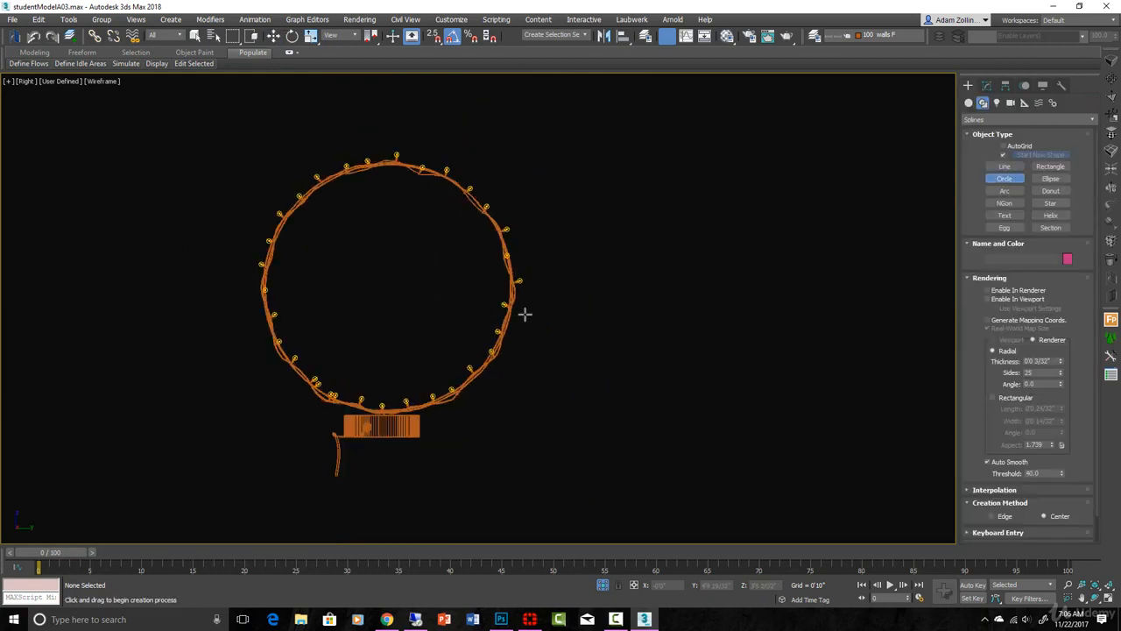
drag(683, 281, 684, 418)
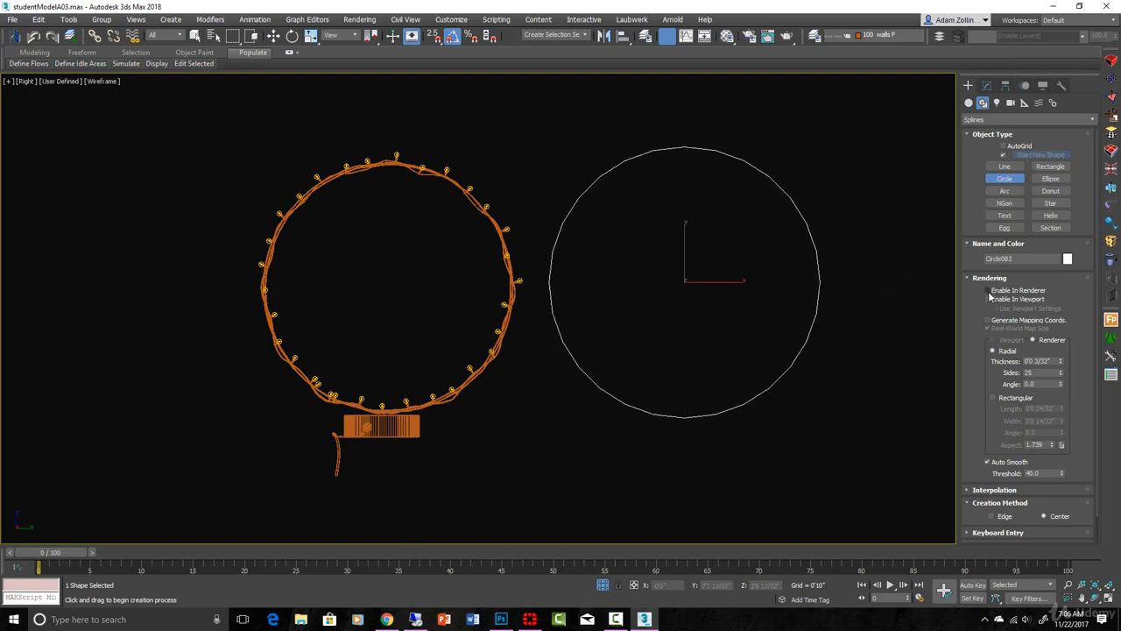
Step: Set the new circle's interpolation steps to 13 and finish creating circles
click(994, 490)
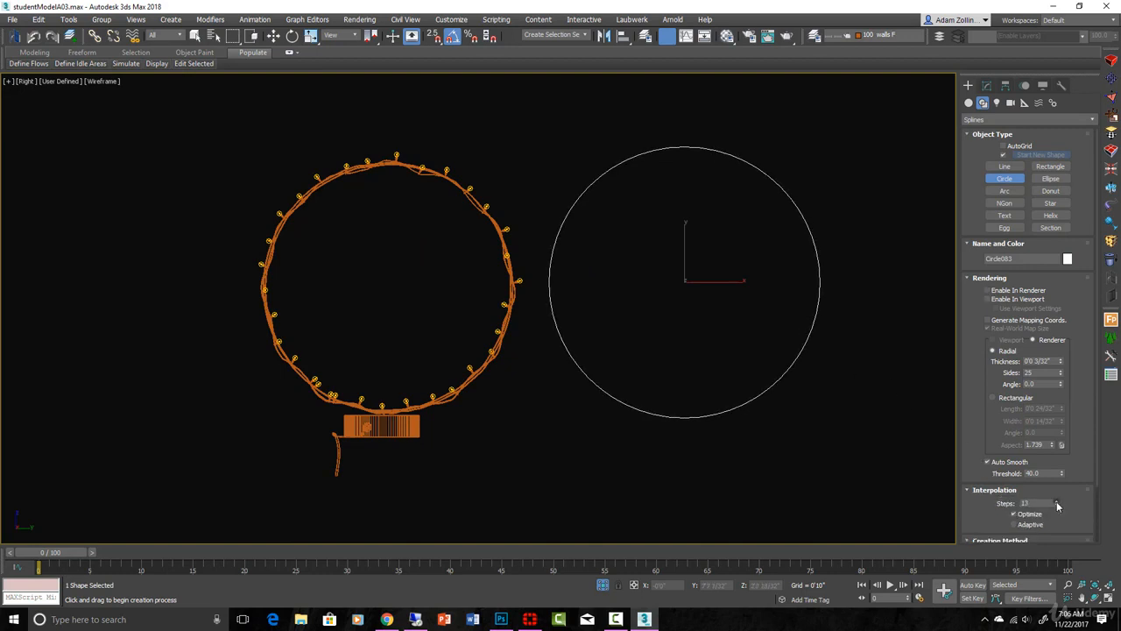
key(w)
scroll(651, 235, up, 2)
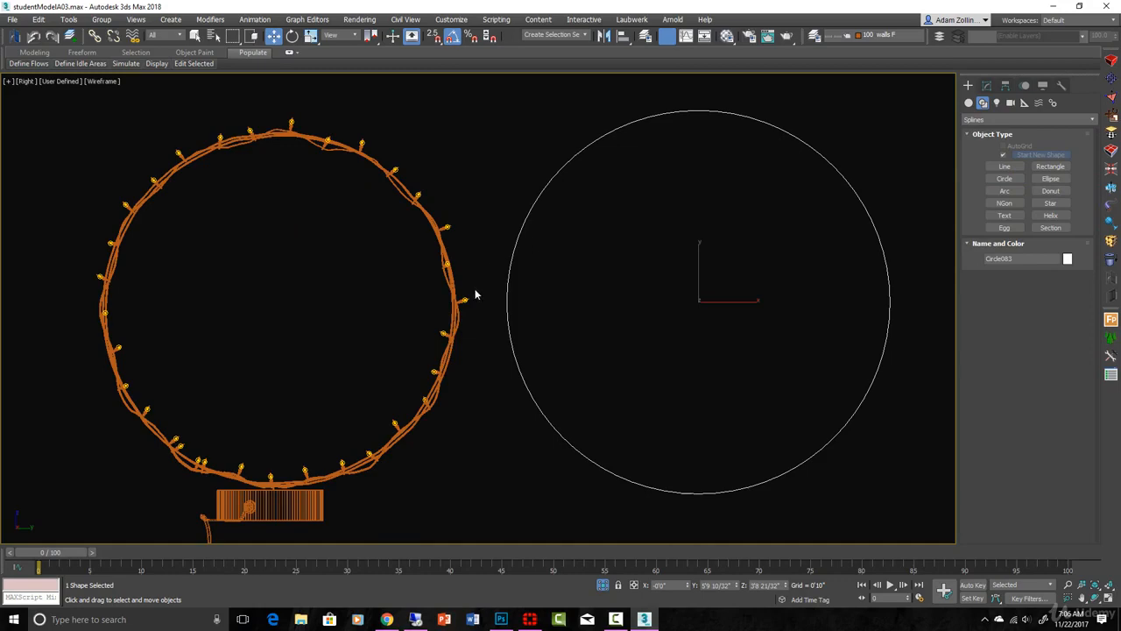
Step: Examine how the wires twist around the string-light ring in shaded display, up close and from an angle
scroll(476, 294, down, 2)
mouse_move(475, 296)
alt+middle_down()
mouse_move(467, 325)
mouse_move(435, 331)
alt+middle_up()
scroll(502, 234, up, 4)
key(F3)
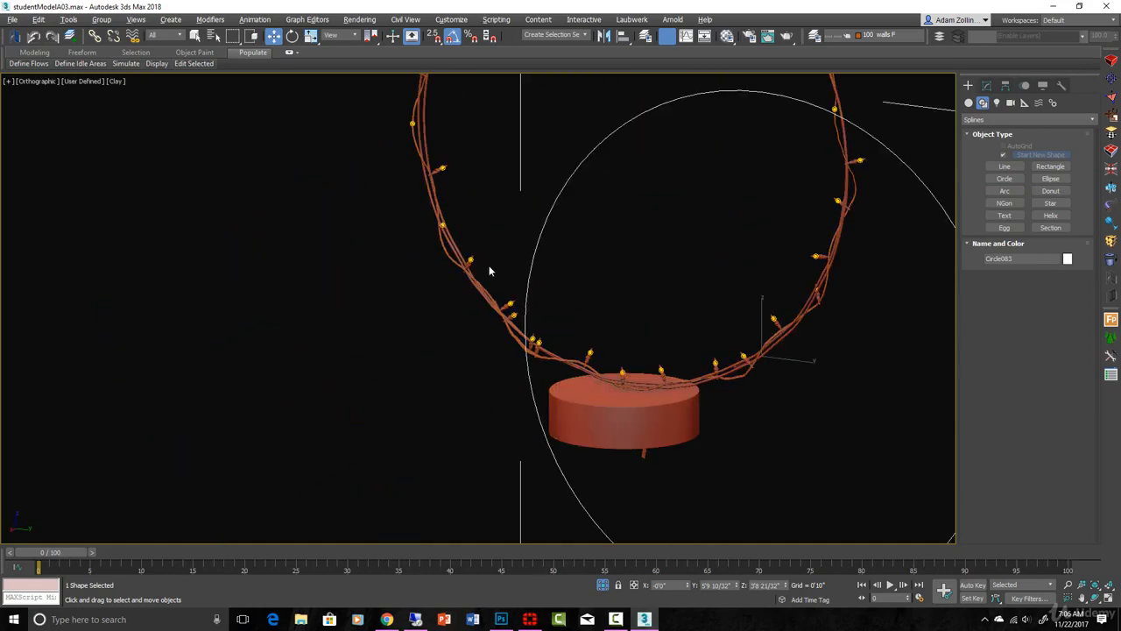
scroll(490, 271, up, 8)
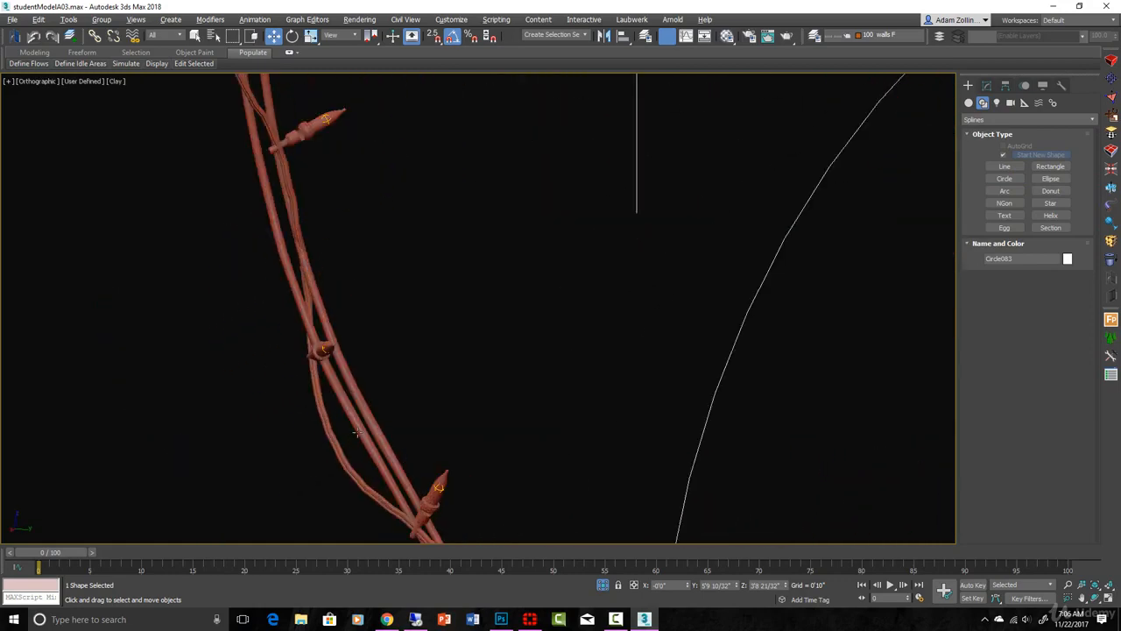
scroll(360, 412, down, 8)
alt+middle_drag(423, 413, 397, 504)
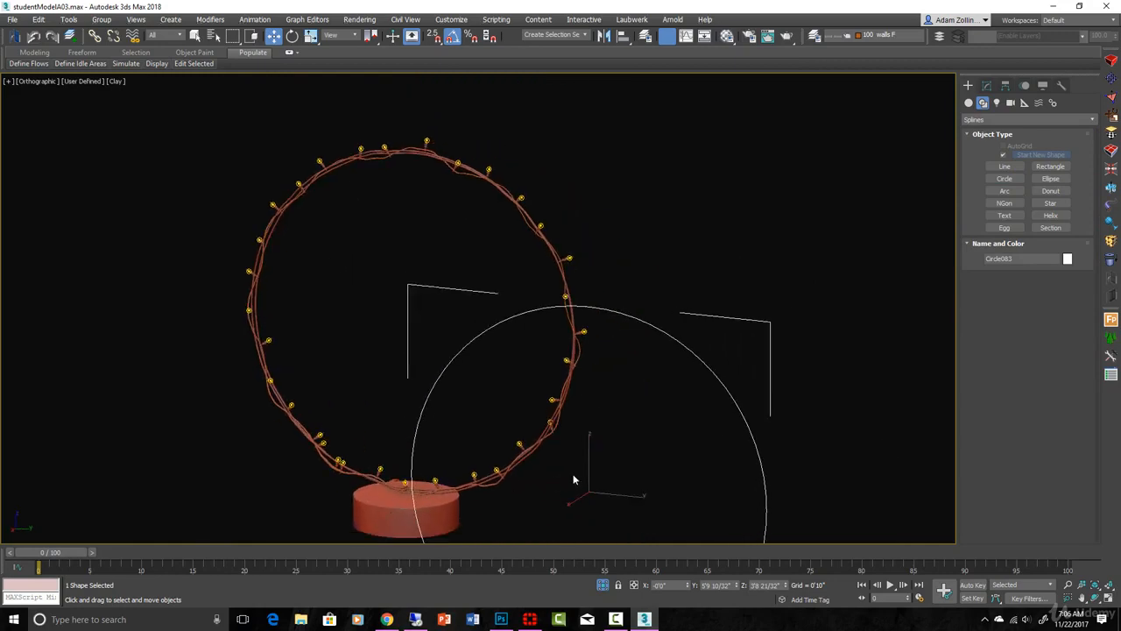
scroll(575, 478, down, 2)
middle_drag(566, 460, 584, 249)
key(r)
scroll(575, 253, down, 2)
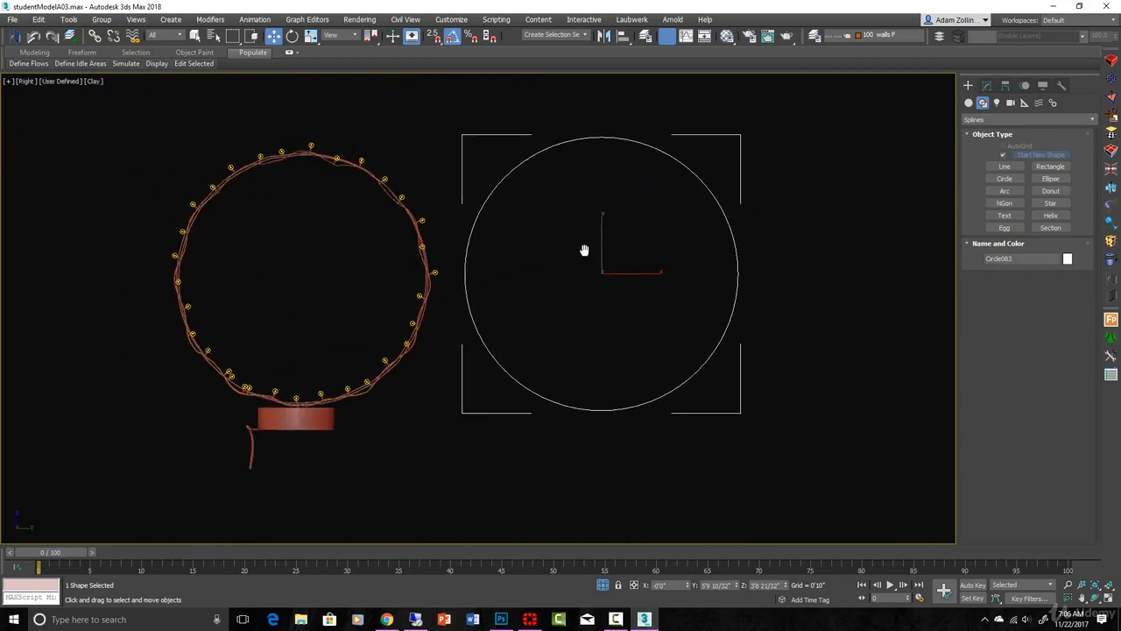
Step: Select the string-light group and examine one bulb and its socket up close, with edged faces and in wireframe
scroll(444, 249, up, 10)
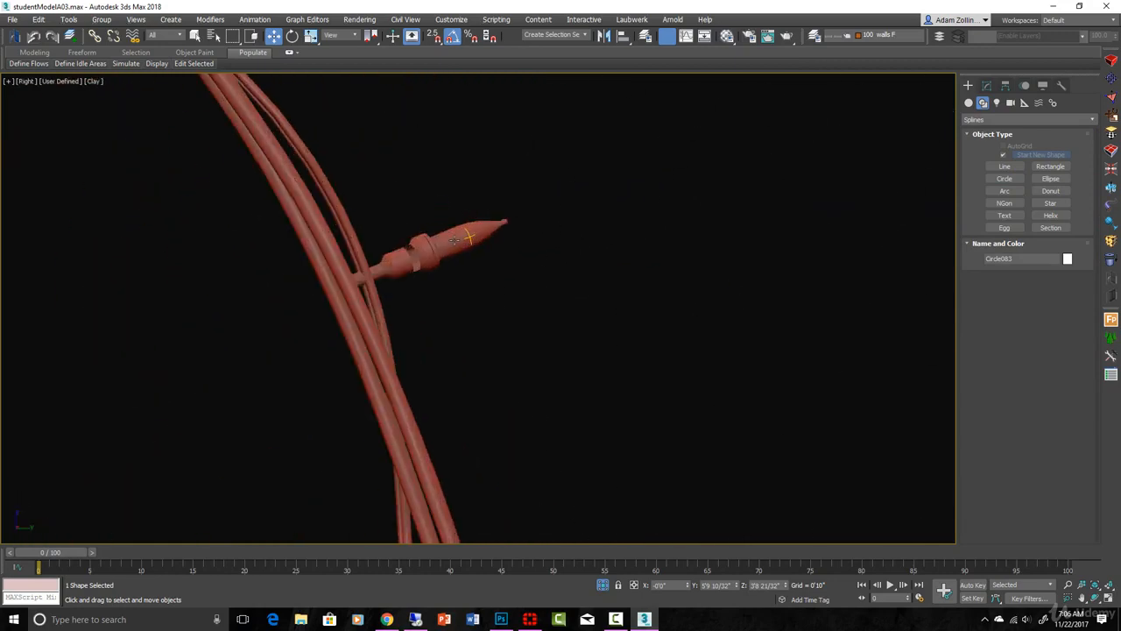
click(429, 252)
scroll(425, 255, up, 10)
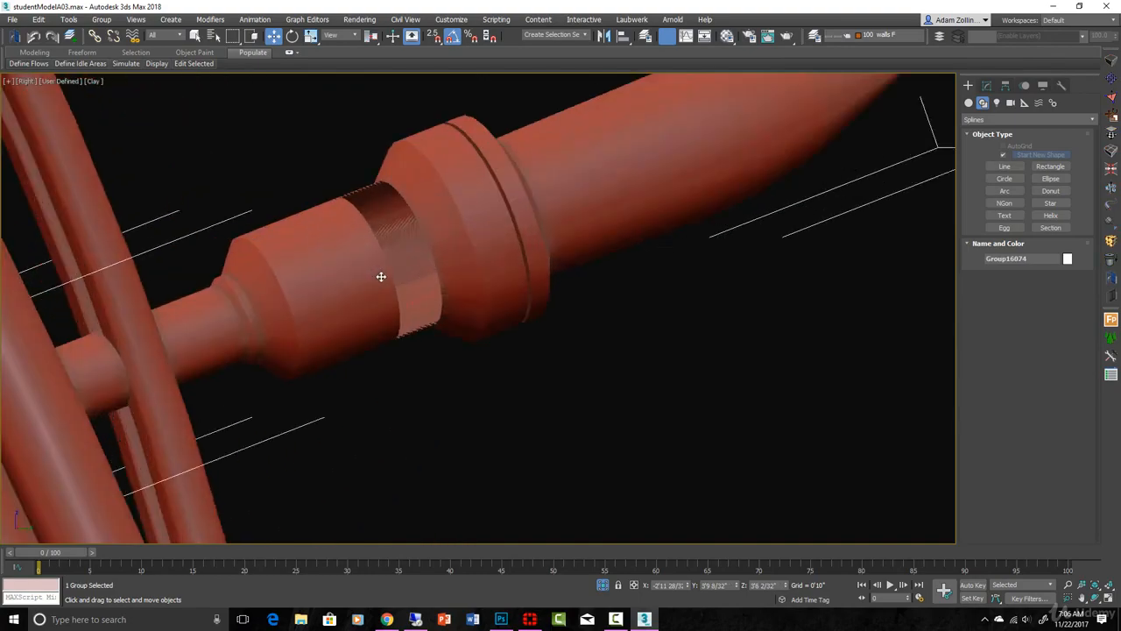
key(F4)
scroll(399, 215, down, 10)
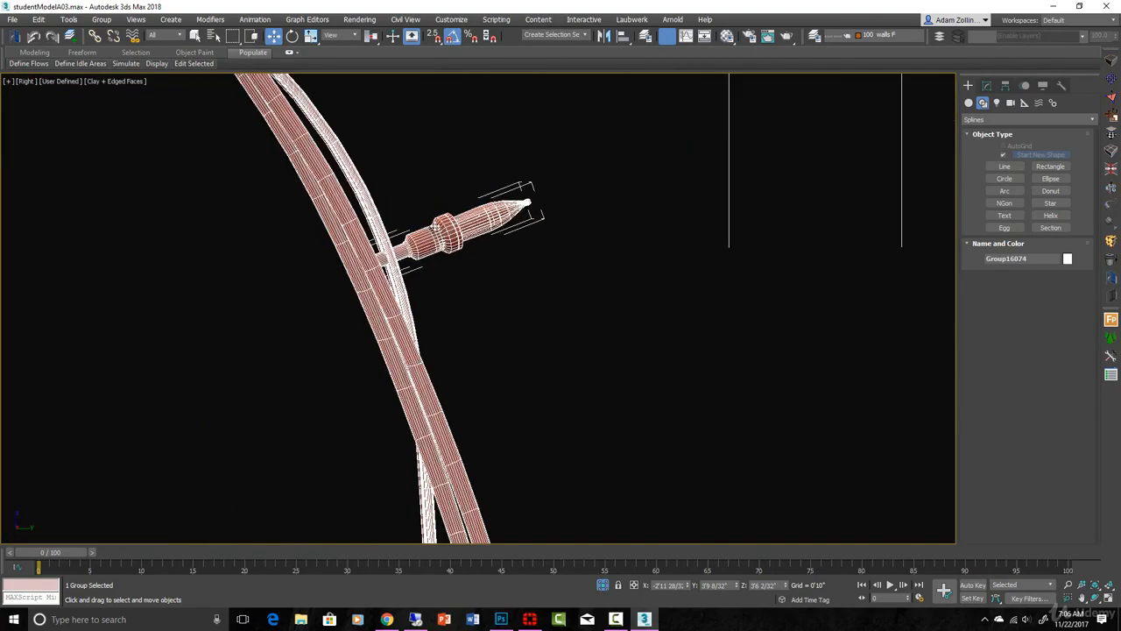
key(F3)
scroll(376, 281, up, 10)
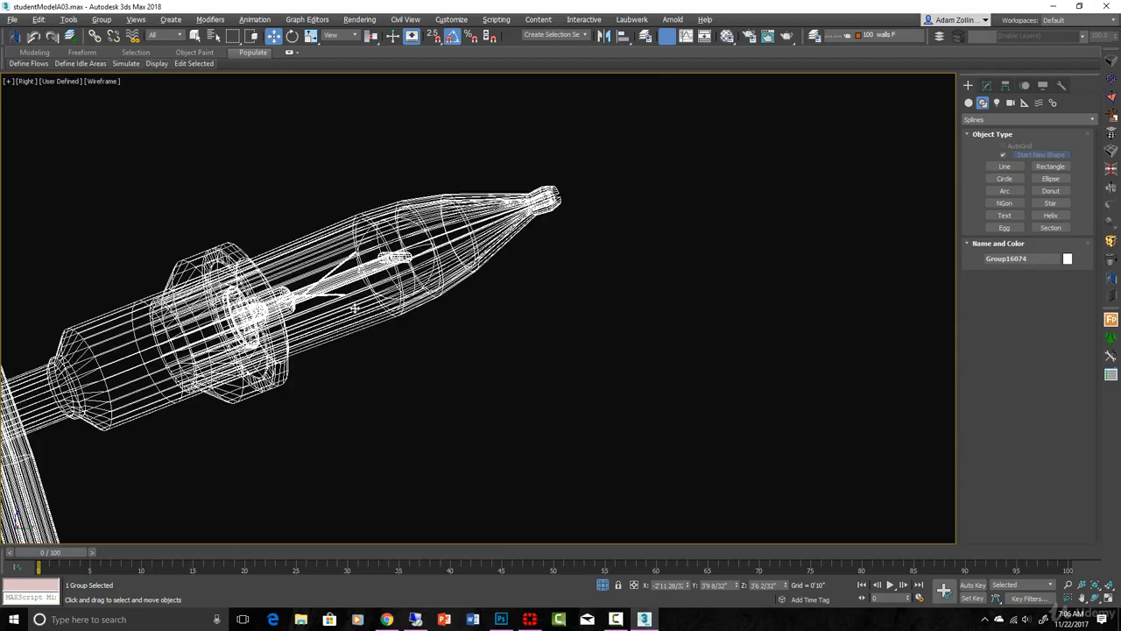
Step: Examine the filament inside the bulb and its attachment to the wires from an angle, ending in the right view
scroll(355, 310, down, 8)
middle_drag(338, 357, 453, 415)
scroll(452, 413, up, 5)
scroll(423, 345, up, 2)
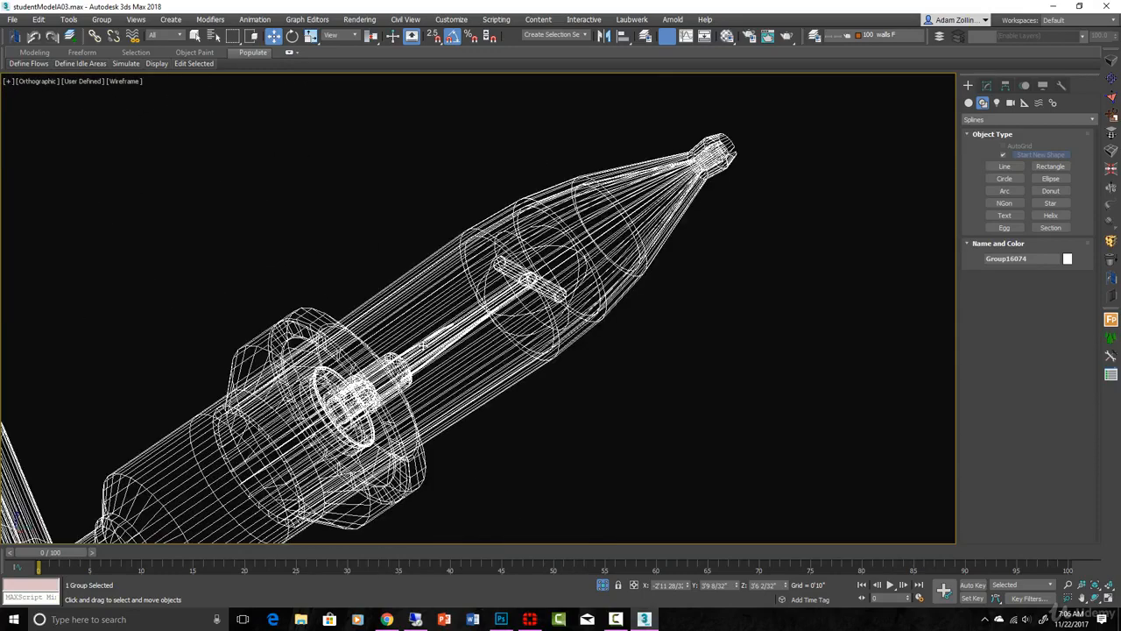
scroll(531, 286, down, 2)
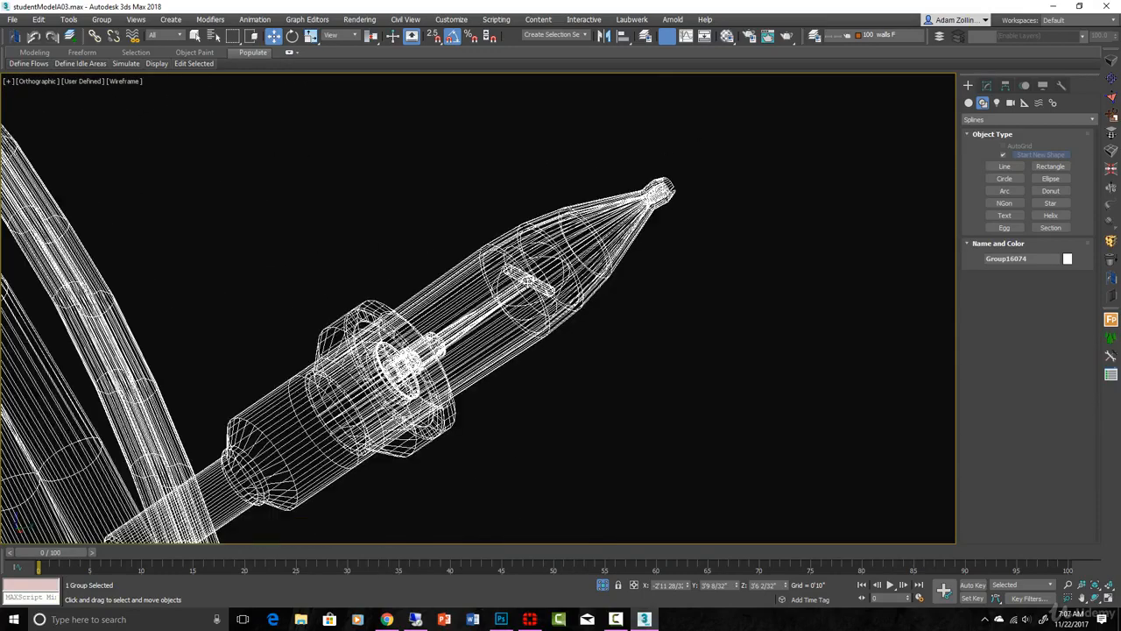
scroll(468, 326, down, 2)
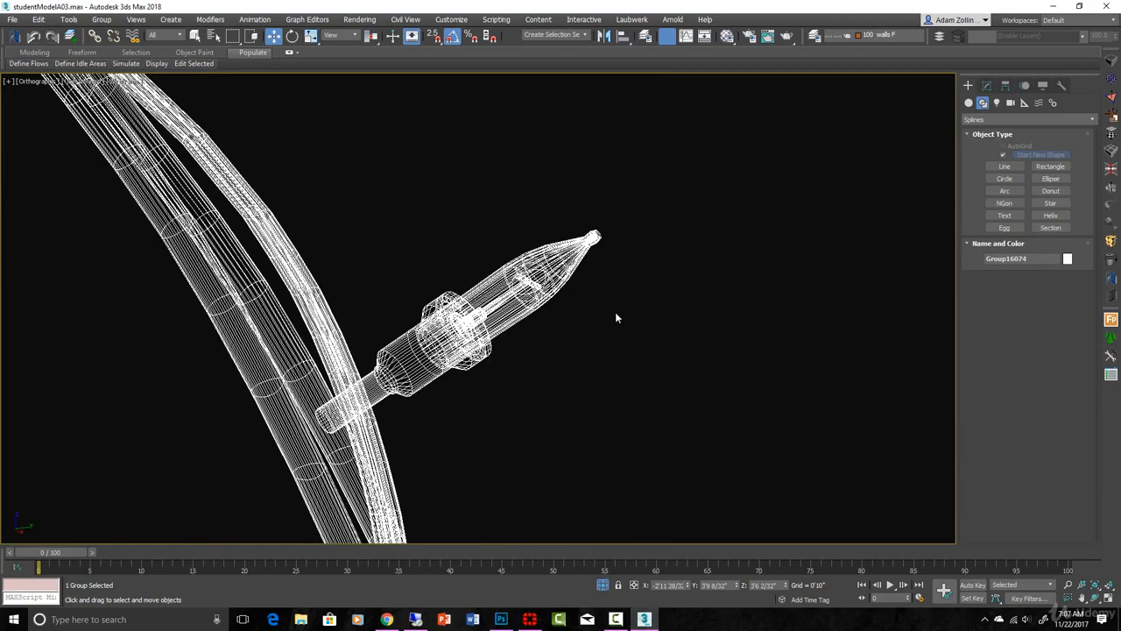
scroll(462, 380, up, 2)
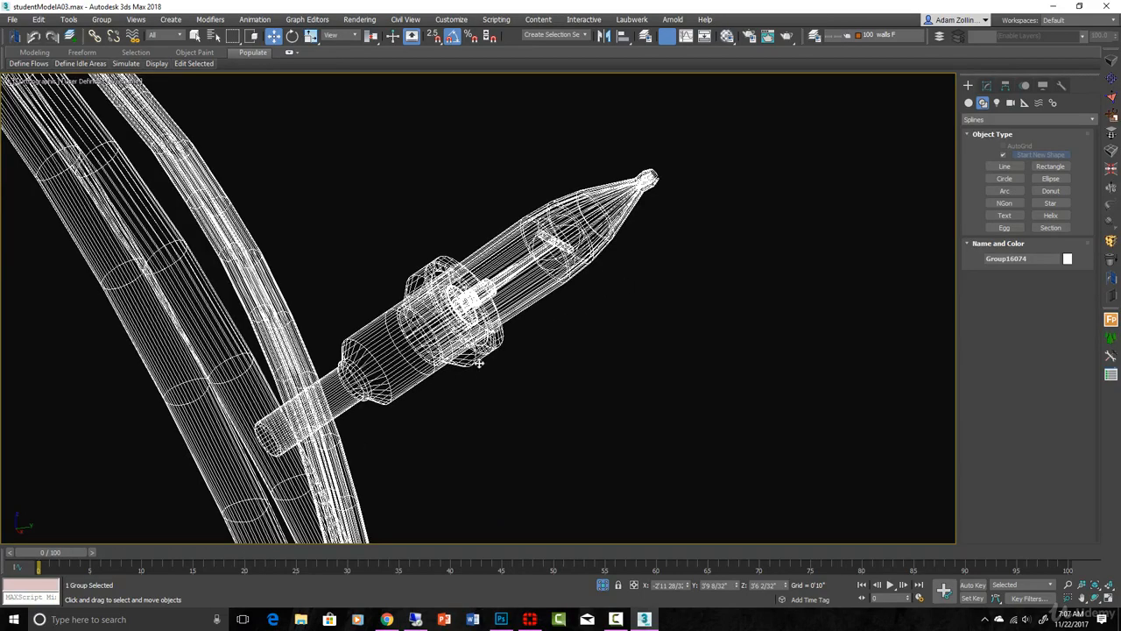
middle_drag(514, 343, 412, 358)
scroll(513, 331, down, 5)
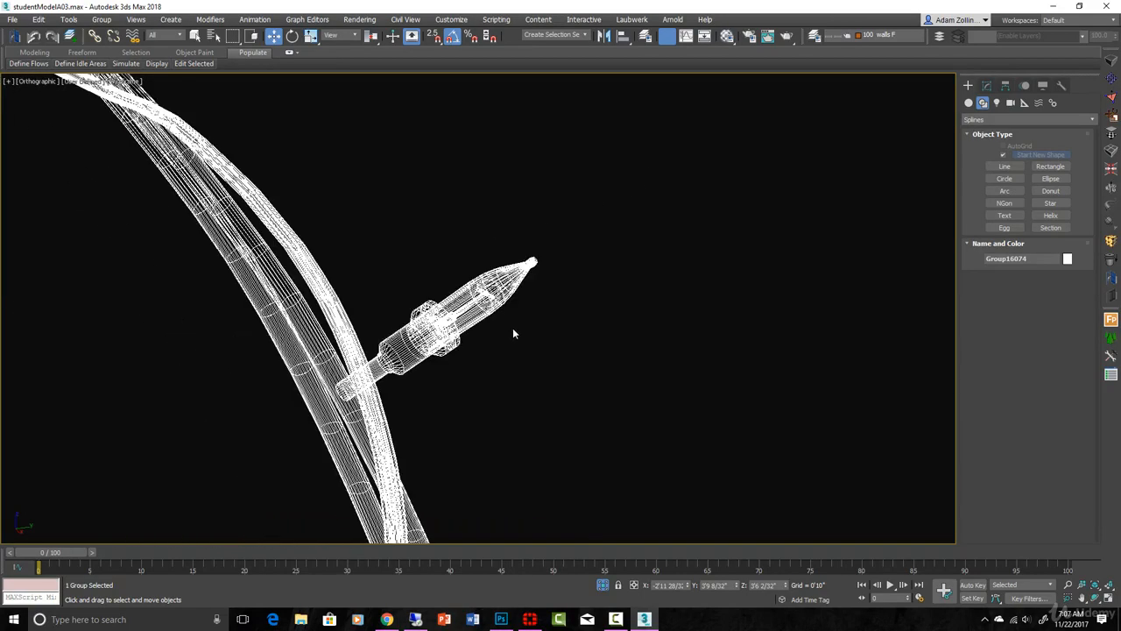
middle_drag(593, 327, 284, 251)
scroll(413, 250, down, 7)
key(r)
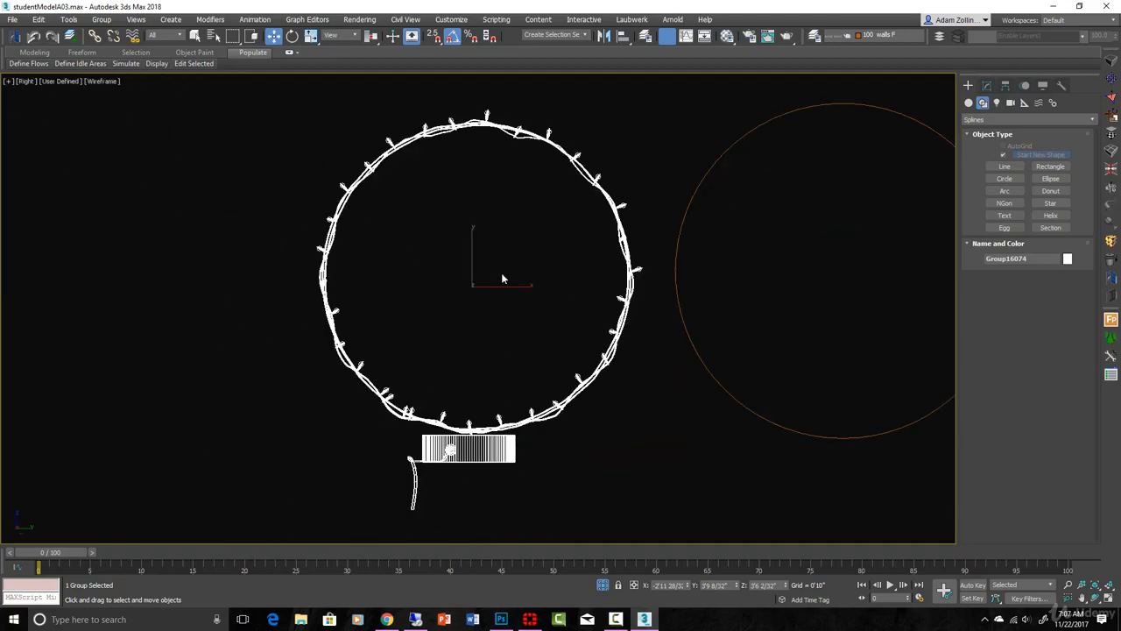
Step: Select the circle spline beside the light ring and enable it in both the renderer and the viewport
scroll(661, 313, down, 3)
scroll(599, 310, down, 2)
scroll(611, 309, up, 5)
click(693, 323)
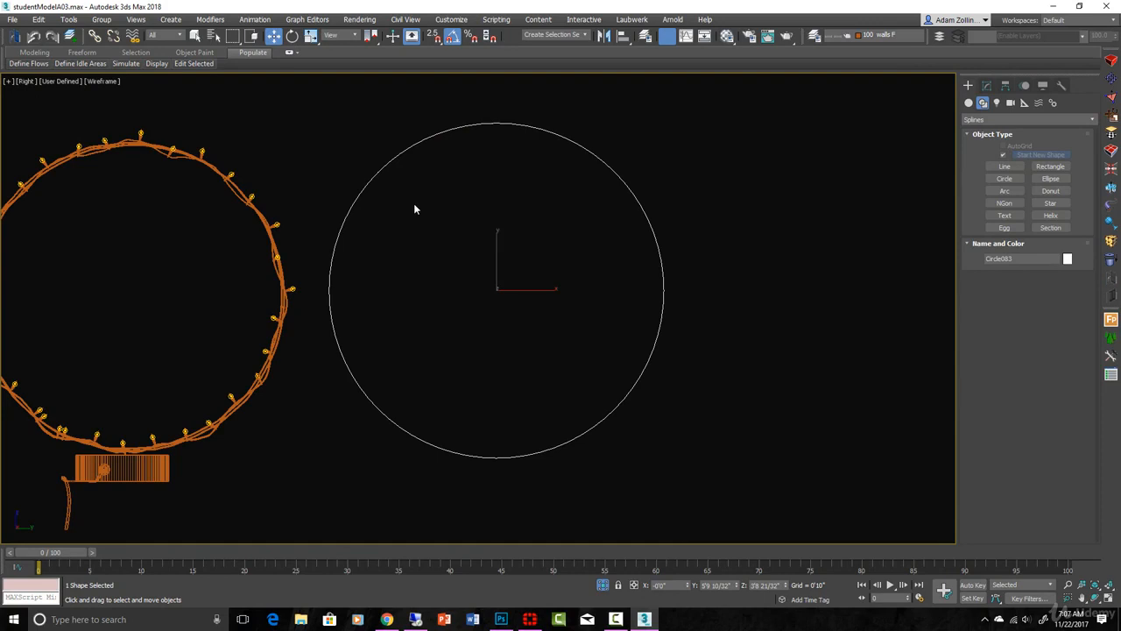
click(987, 85)
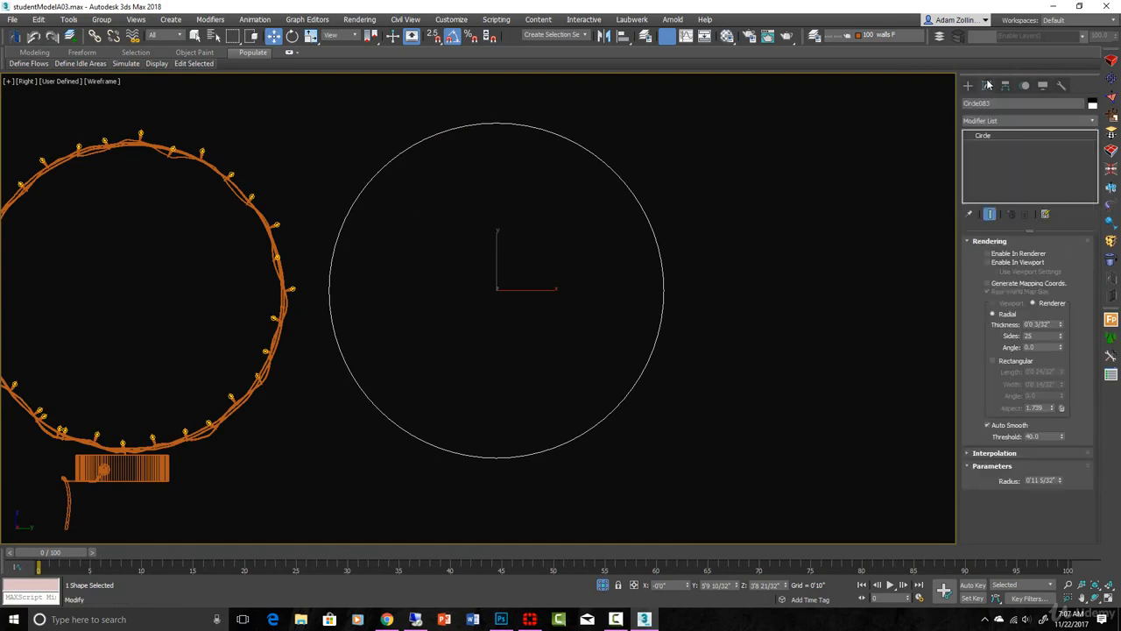
click(987, 253)
click(987, 262)
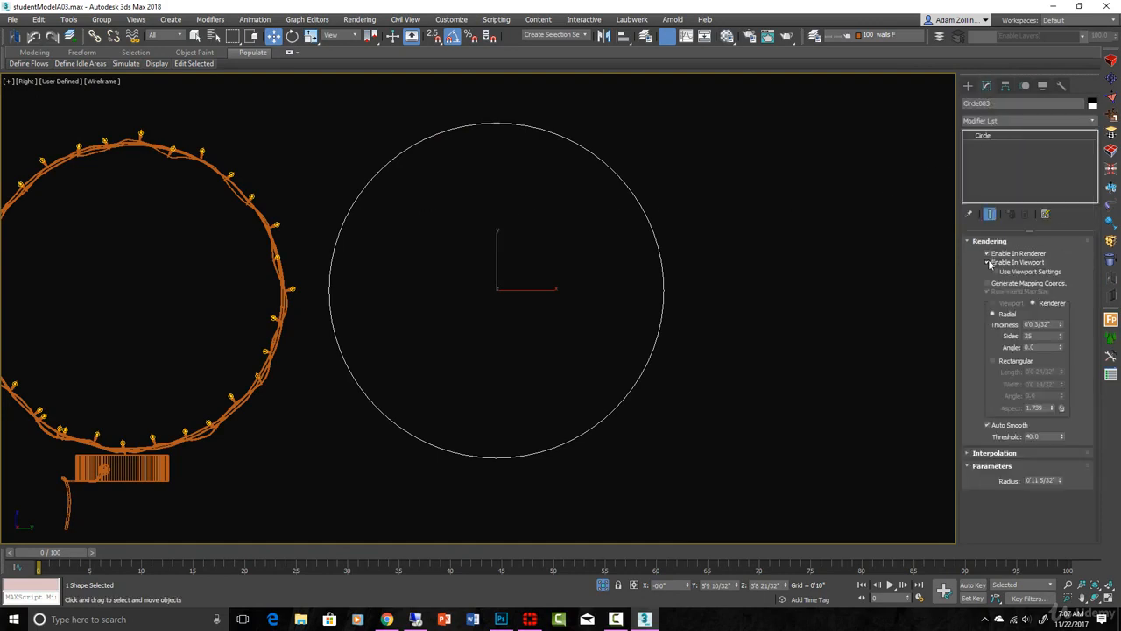
Step: Check the segments of the circle's thickened wire up close and raise its interpolation steps to 50
scroll(671, 283, up, 6)
scroll(648, 283, up, 2)
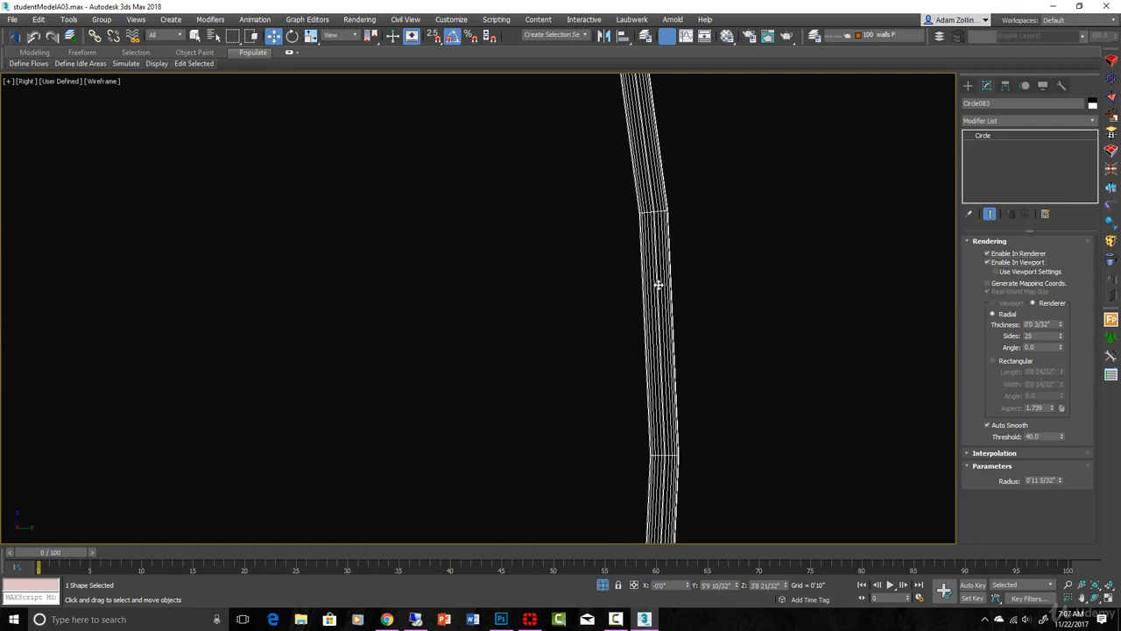
scroll(658, 283, down, 5)
scroll(658, 279, up, 7)
scroll(669, 338, down, 2)
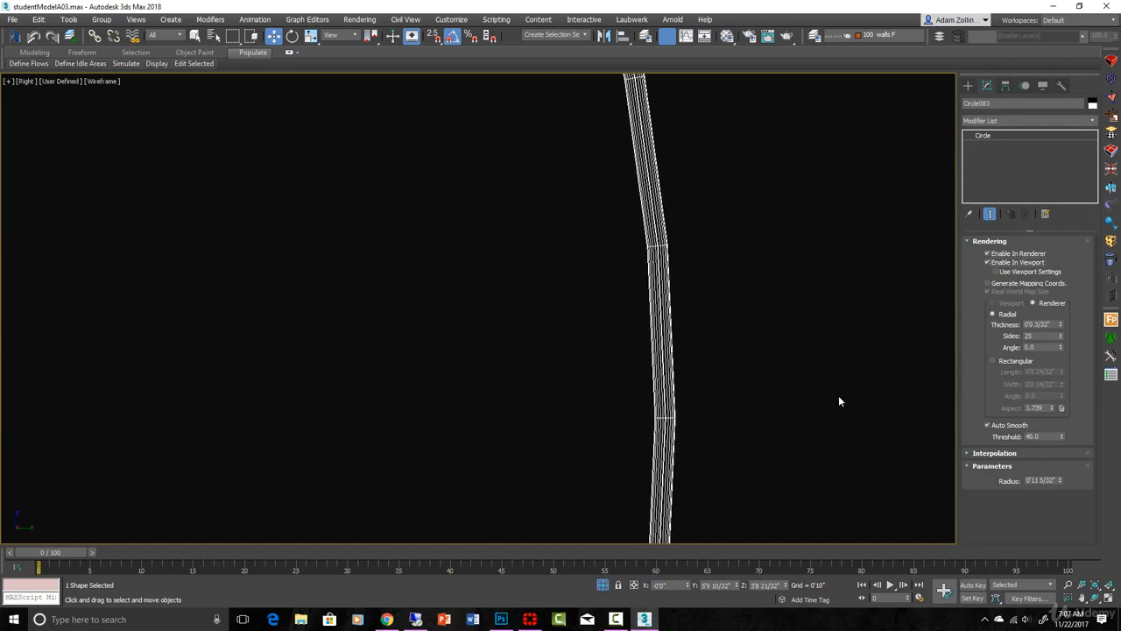
click(998, 452)
drag(1057, 466, 1054, 431)
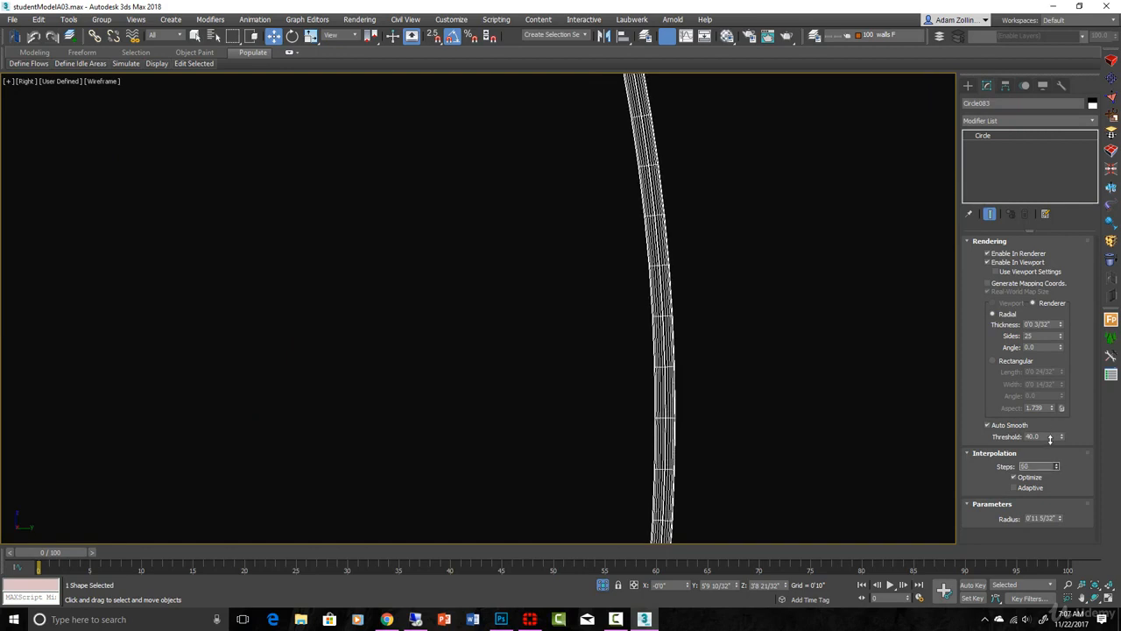
Step: Deselect the circle and compare its smoothness with the twisted wires of the light ring in shaded display
click(685, 332)
key(F3)
scroll(686, 315, down, 7)
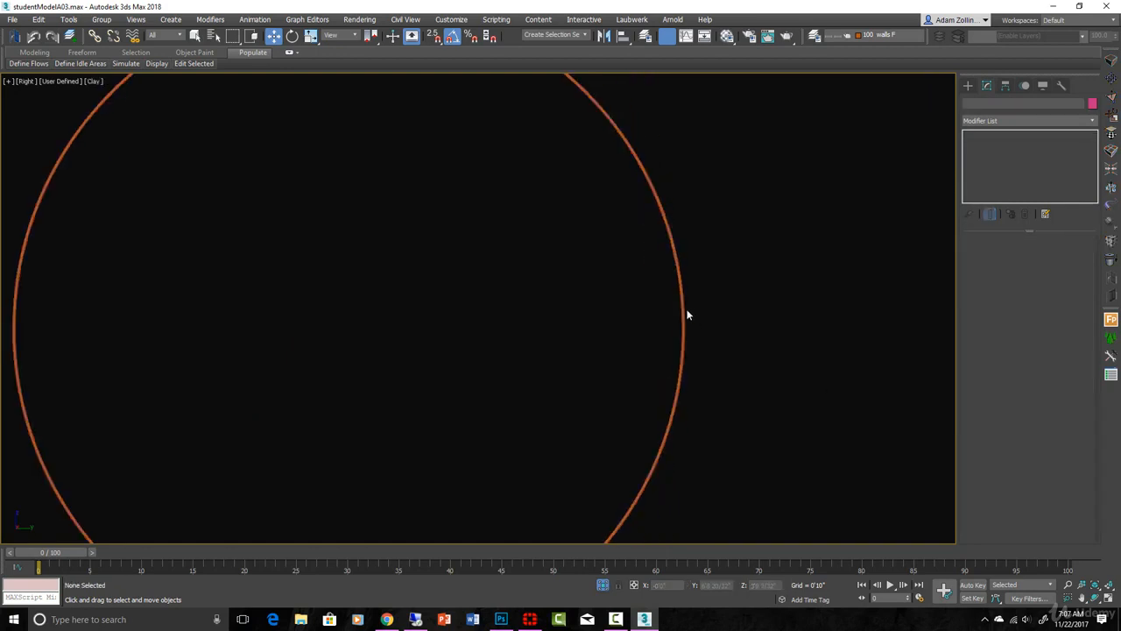
scroll(680, 308, down, 4)
middle_drag(676, 309, 725, 313)
scroll(715, 233, up, 3)
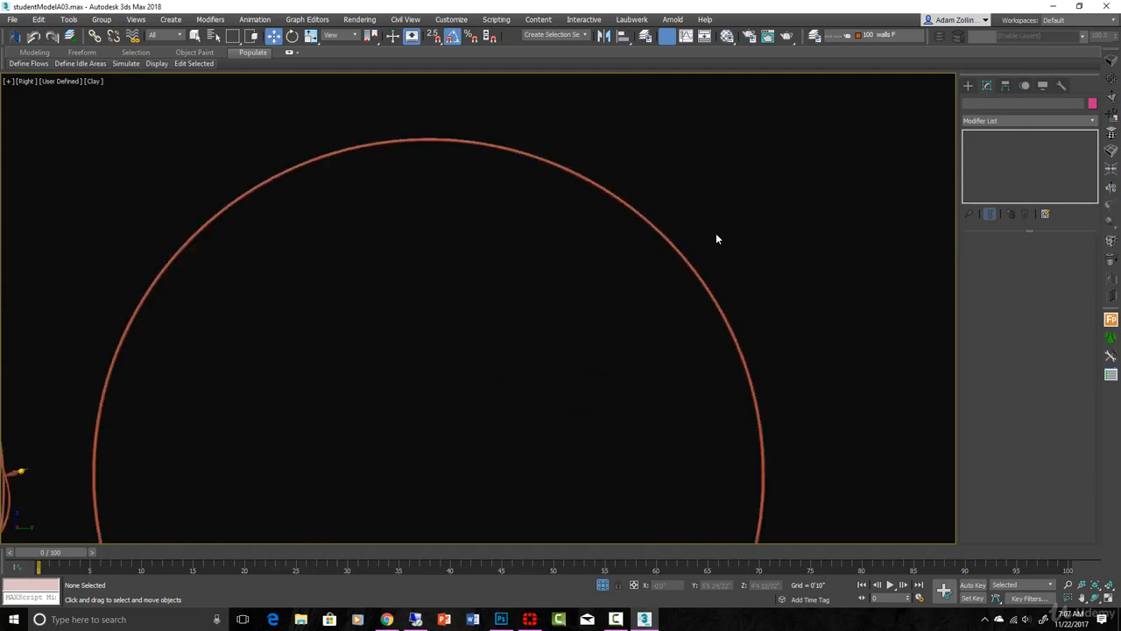
scroll(832, 241, down, 1)
middle_drag(383, 332, 475, 300)
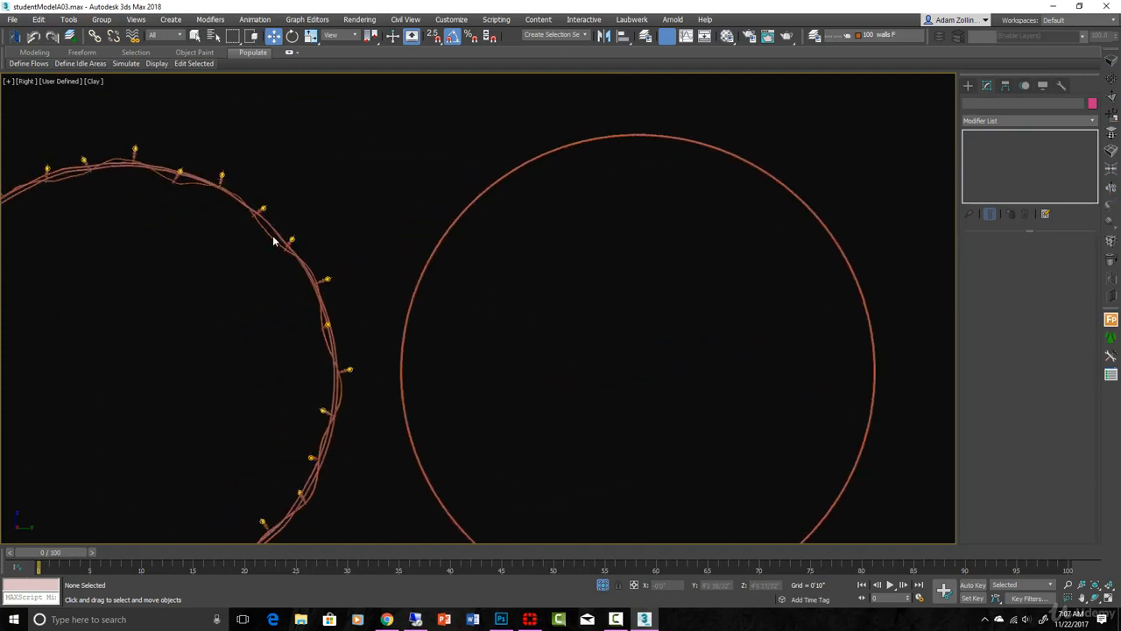
Step: Draw a helix spline inside the circle, about 2.5" in base radius and 1.6" high, and inspect it from an angle
click(968, 85)
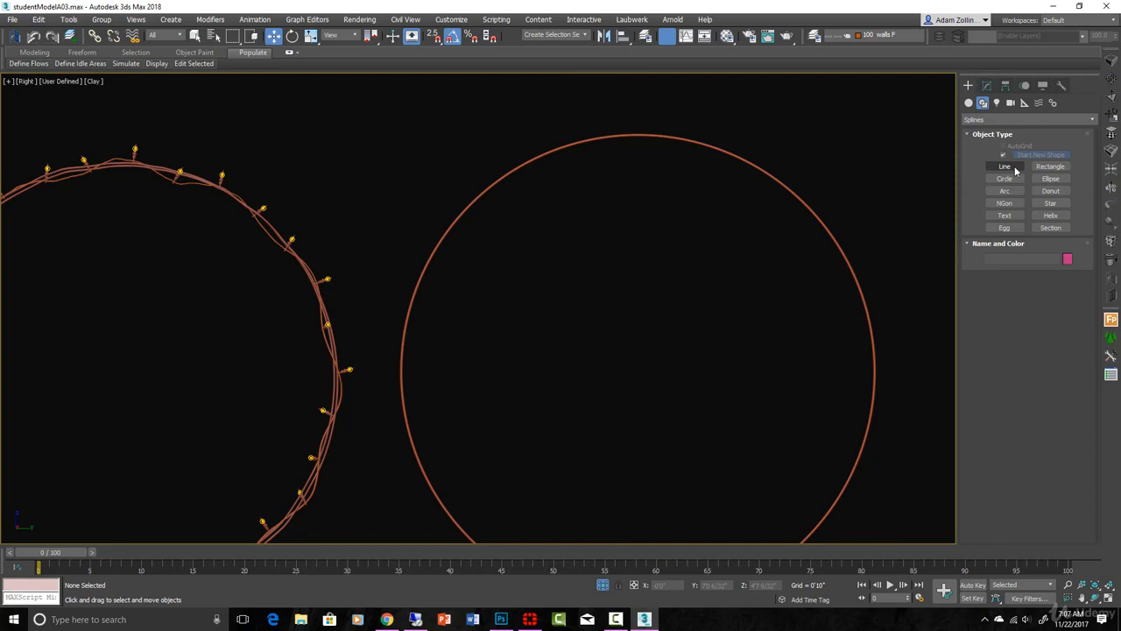
click(1055, 217)
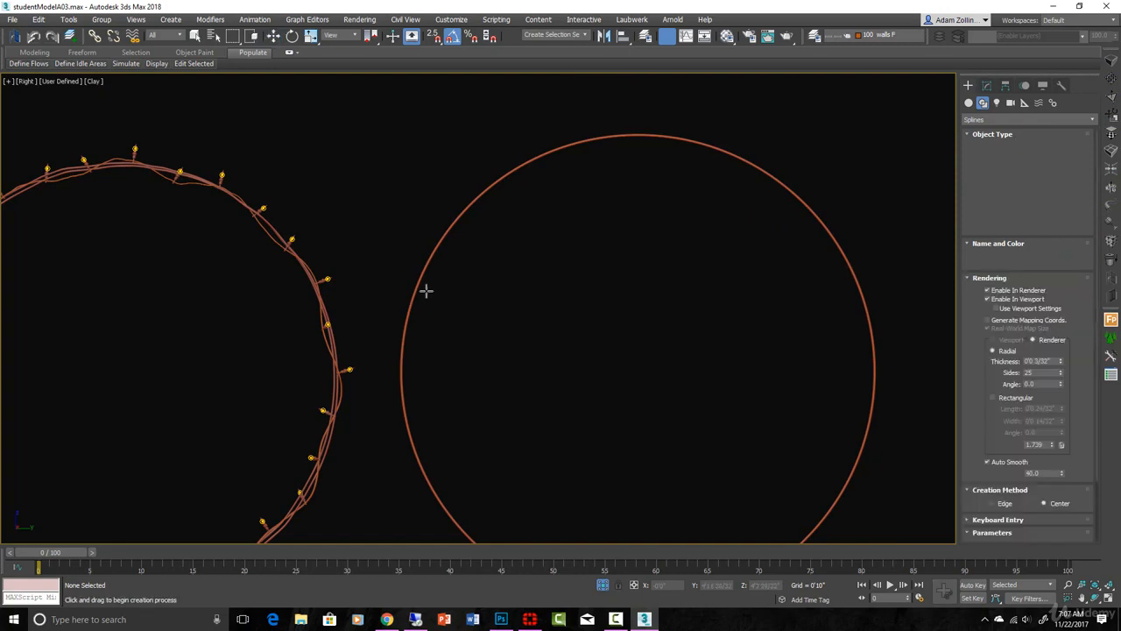
drag(499, 329, 545, 341)
click(500, 306)
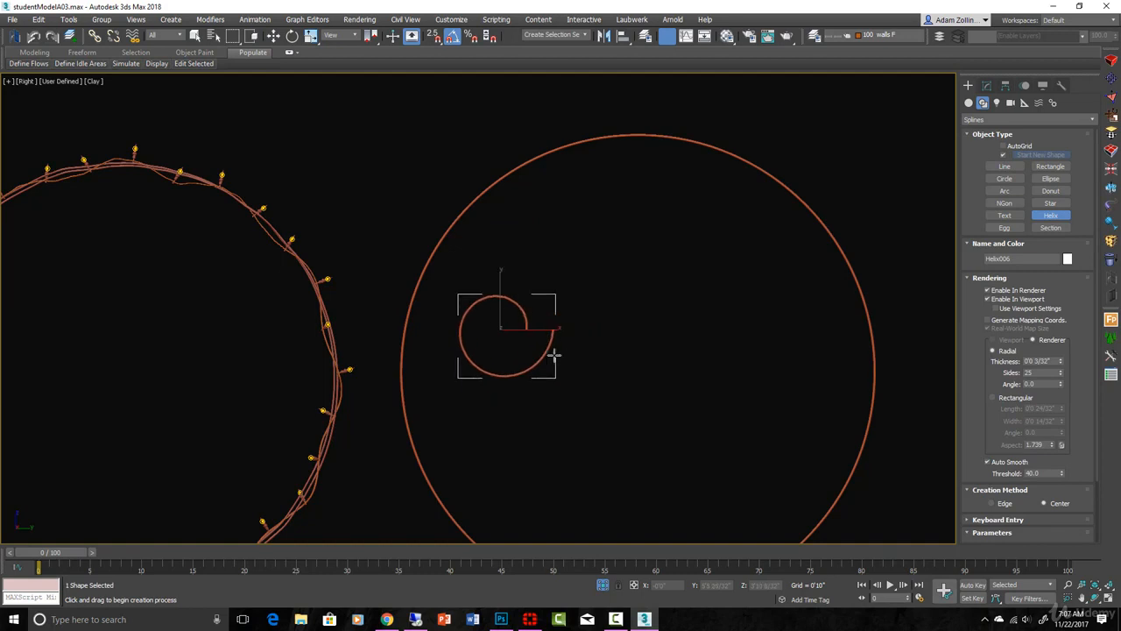
click(530, 346)
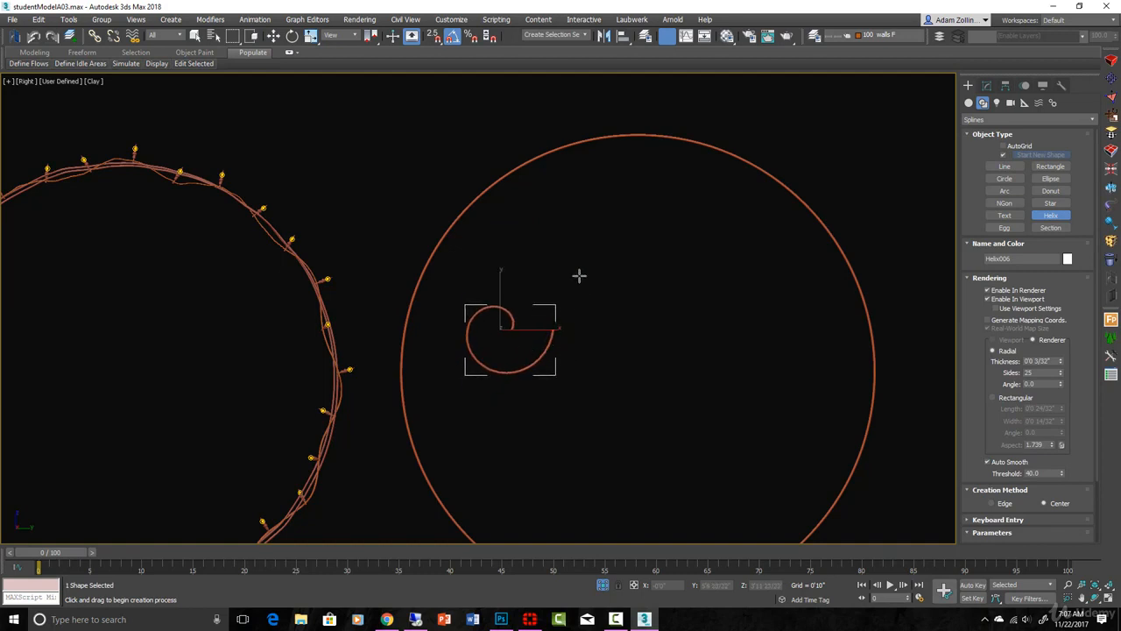
scroll(554, 252, down, 4)
alt+middle_drag(555, 258, 623, 356)
scroll(540, 316, up, 6)
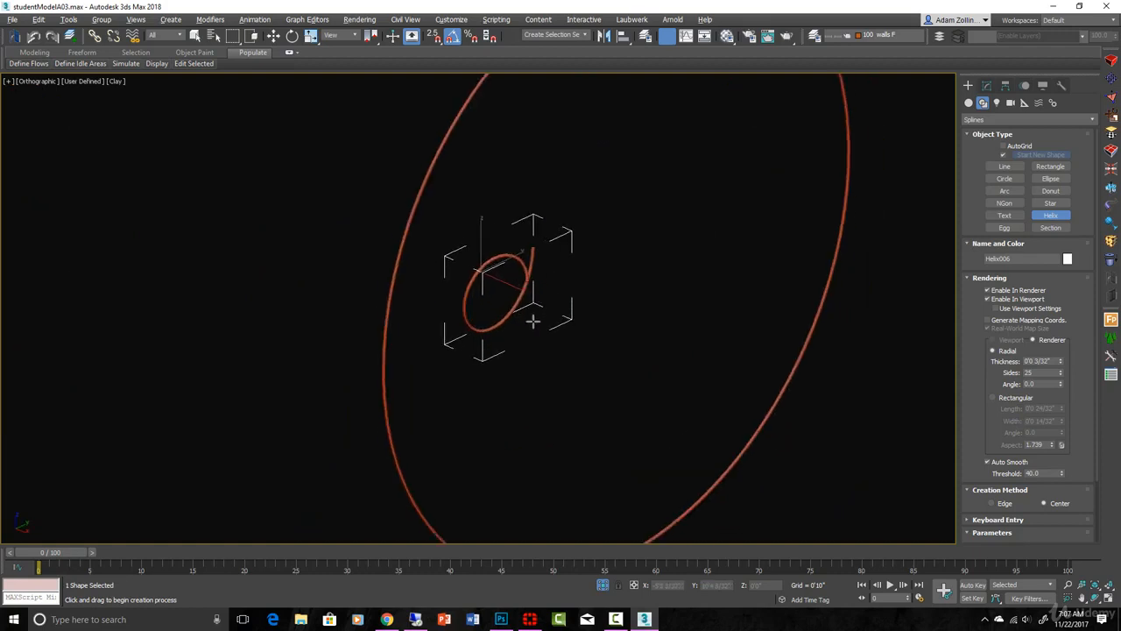
alt+middle_drag(533, 321, 573, 321)
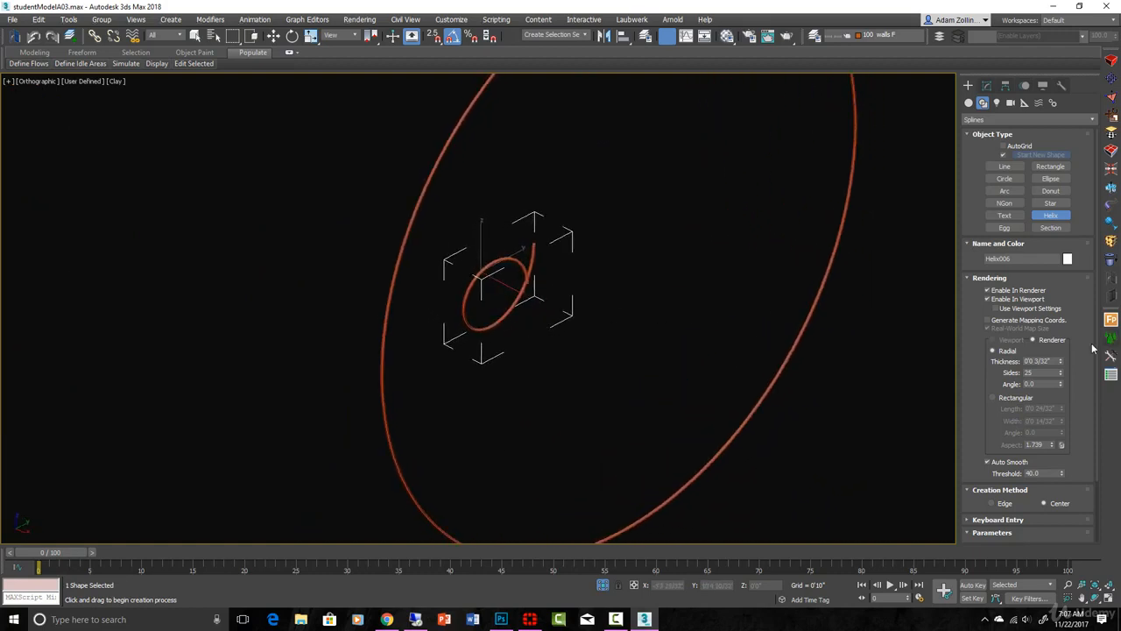
Step: Set both Radius 1 and Radius 2 of the helix to 0.5"
click(986, 85)
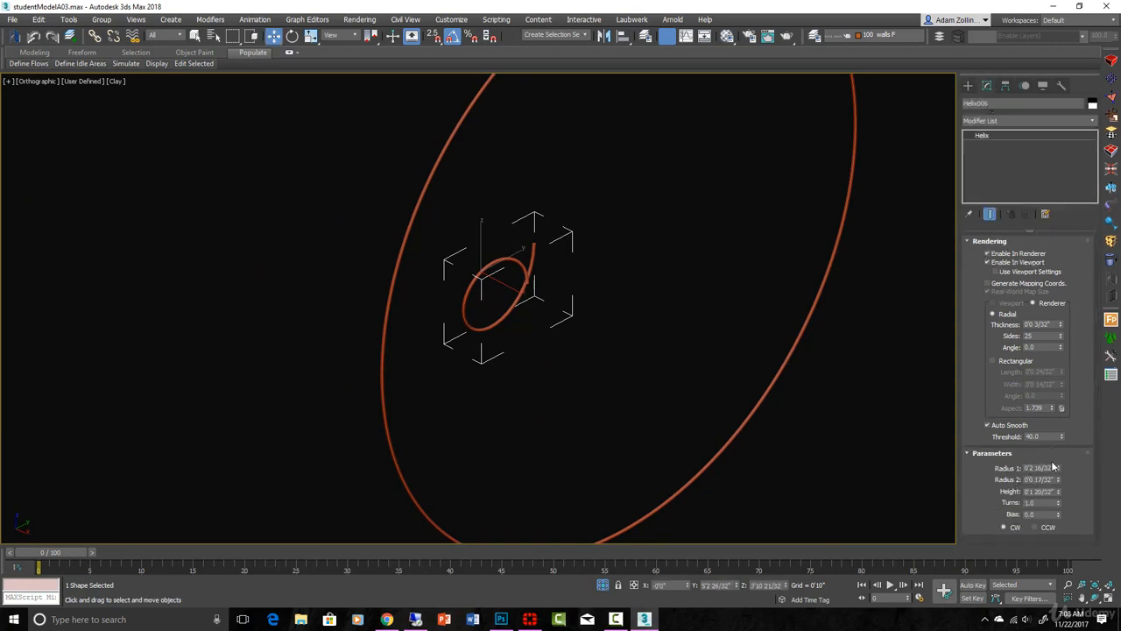
drag(1059, 470, 955, 466)
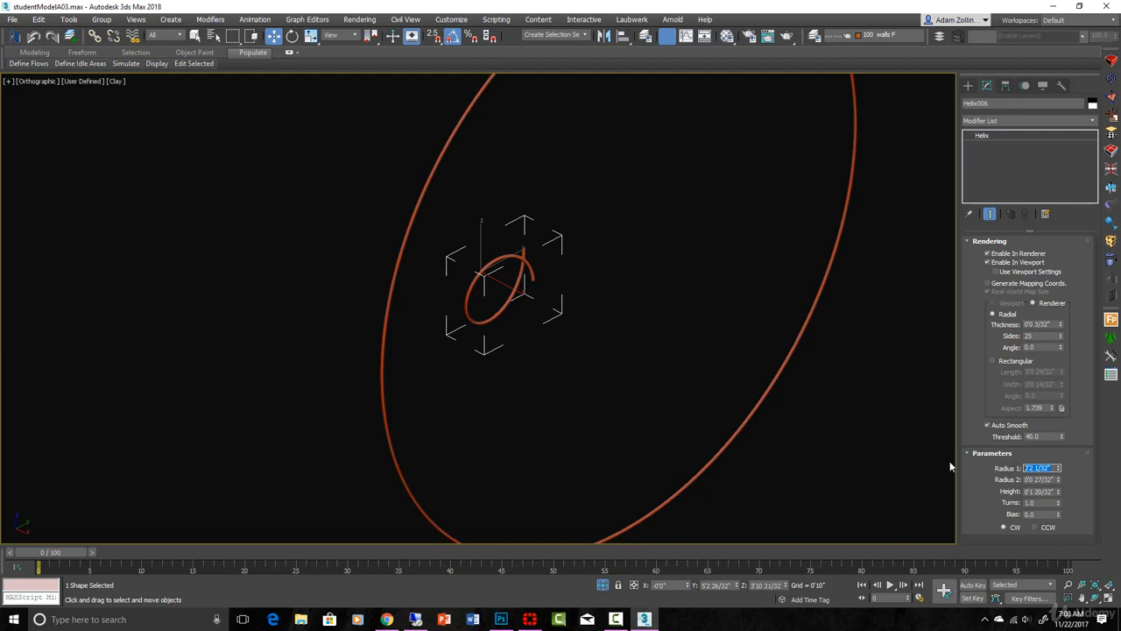
text(0.5)
key(Return)
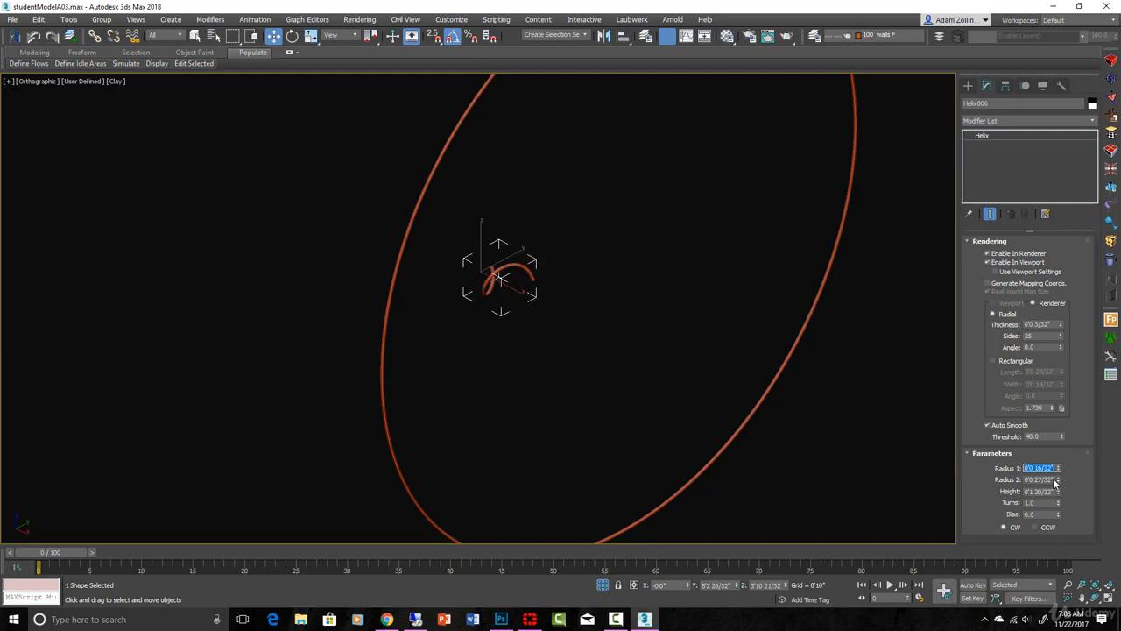
drag(1054, 480, 979, 479)
text(.5)
key(Return)
Step: Stretch the helix into a long coil with a height of 3'6 8/32" and 9.628 turns
alt+middle_drag(550, 327, 621, 350)
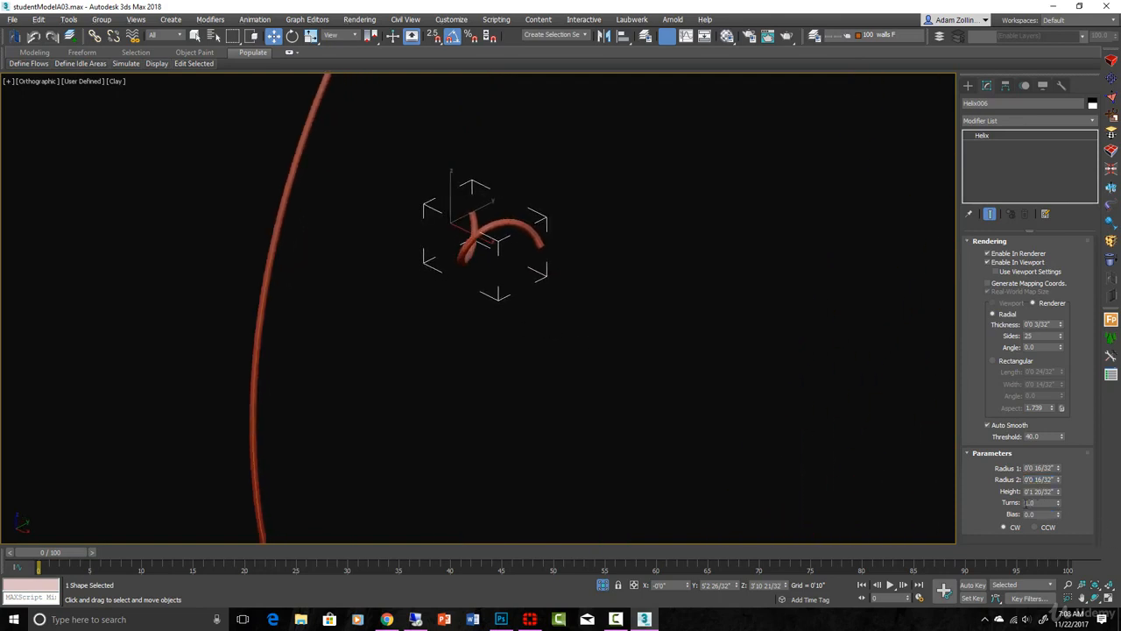
drag(1058, 506, 982, 482)
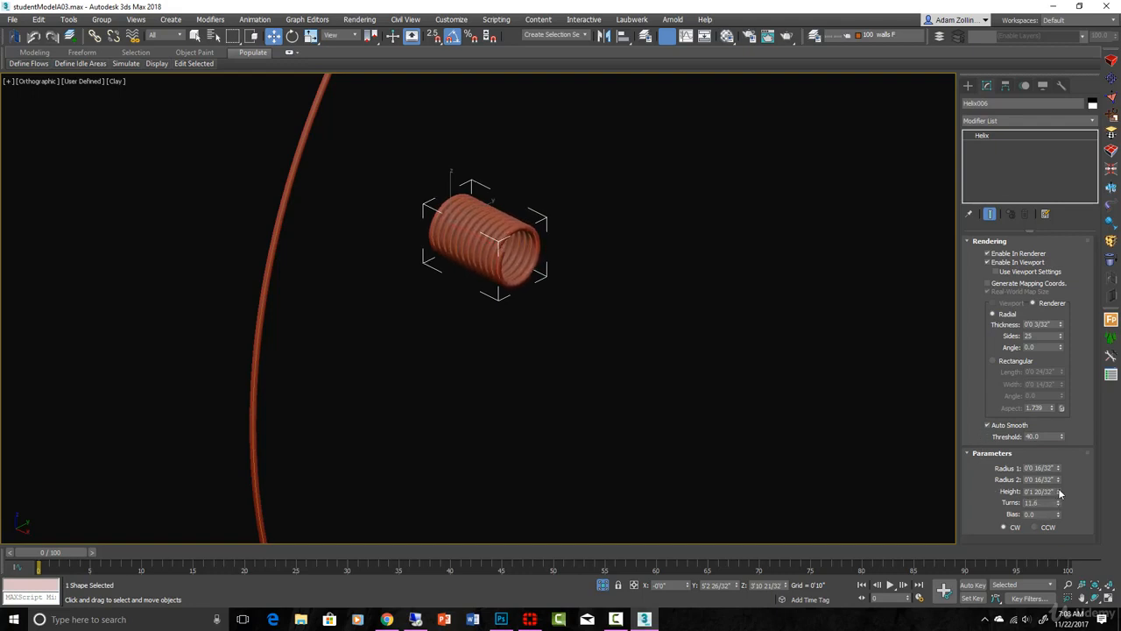
drag(1059, 493, 988, 4)
scroll(558, 300, down, 10)
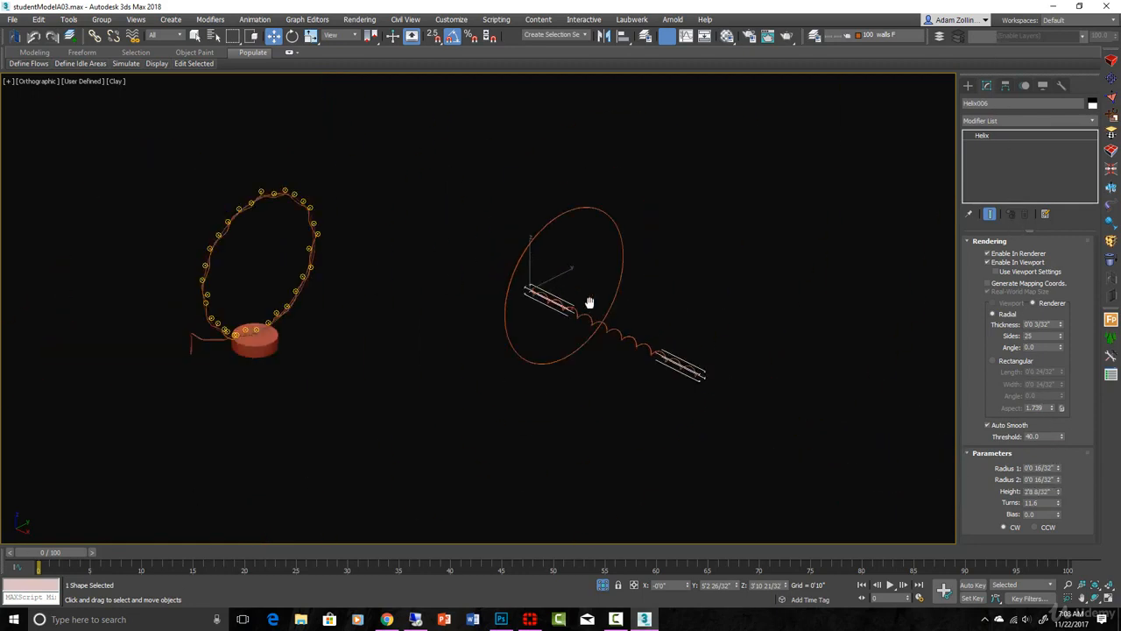
middle_drag(590, 303, 547, 284)
scroll(581, 301, up, 2)
scroll(580, 301, up, 2)
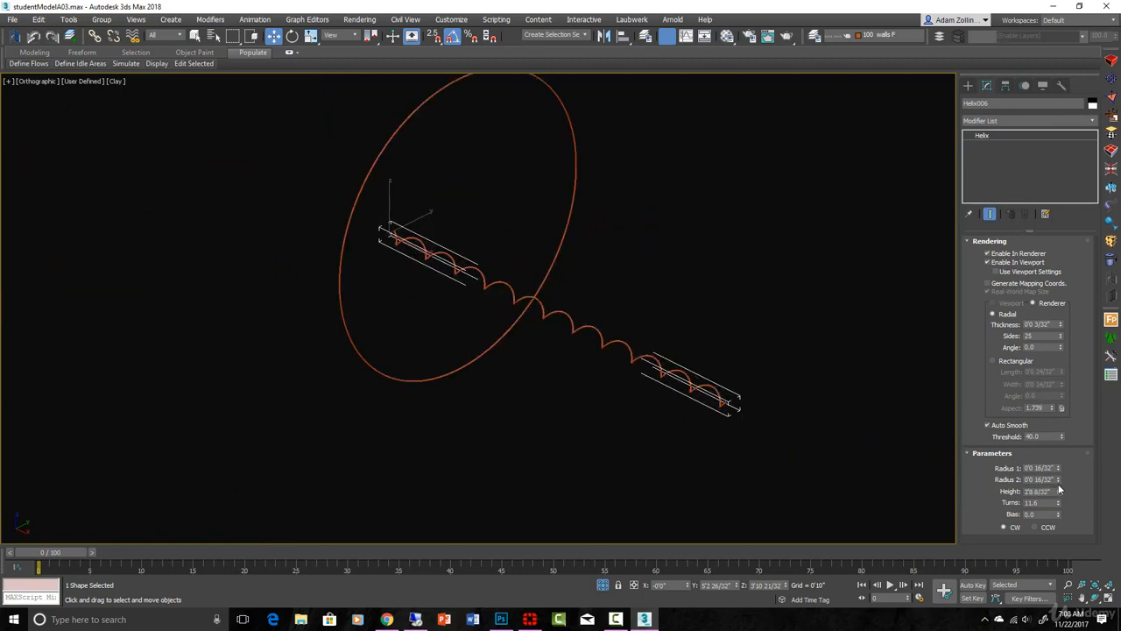
mouse_move(1060, 495)
mouse_down()
mouse_move(1053, 471)
mouse_move(1058, 537)
mouse_move(1055, 514)
mouse_up()
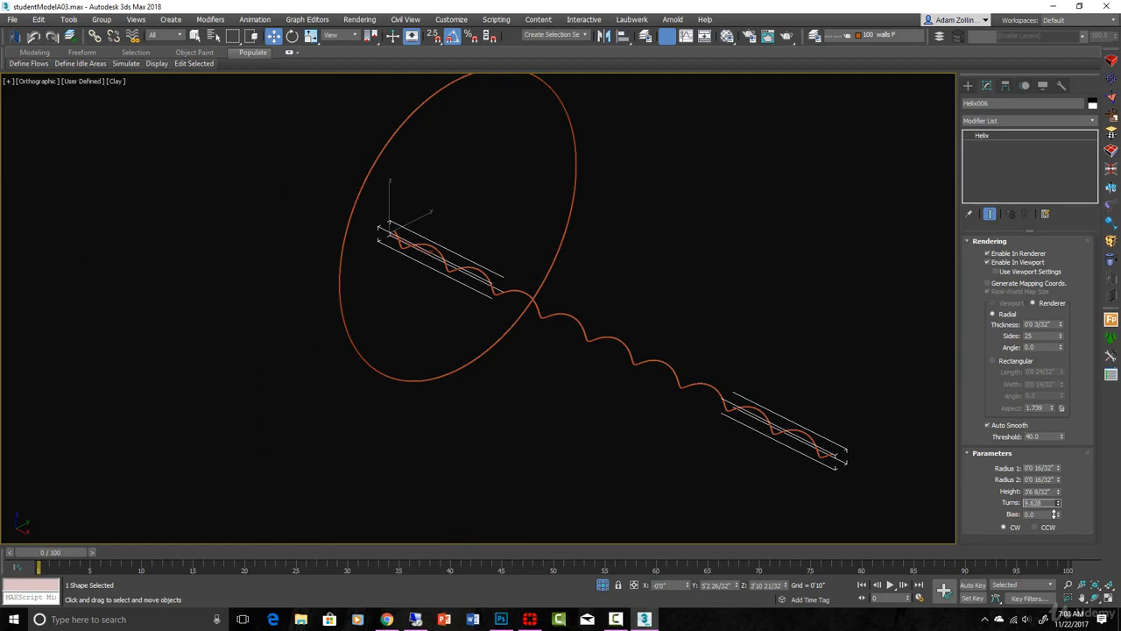
scroll(653, 343, down, 5)
scroll(649, 338, up, 2)
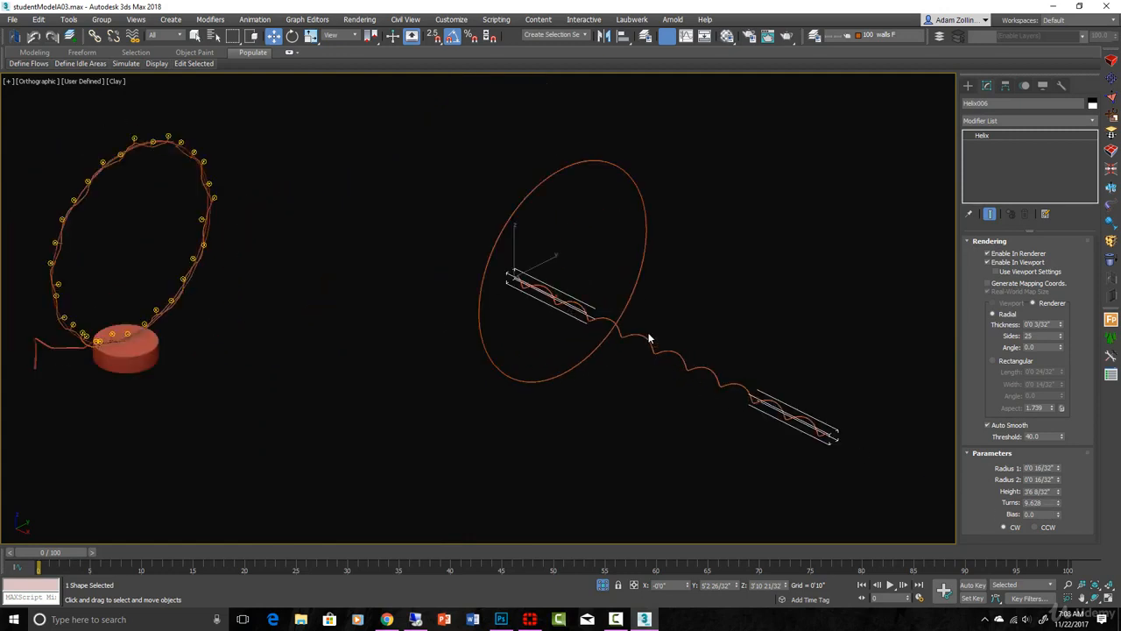
Step: Rotate the helix a quarter turn in the top view so it runs parallel to the circle's plane
key(t)
key(z)
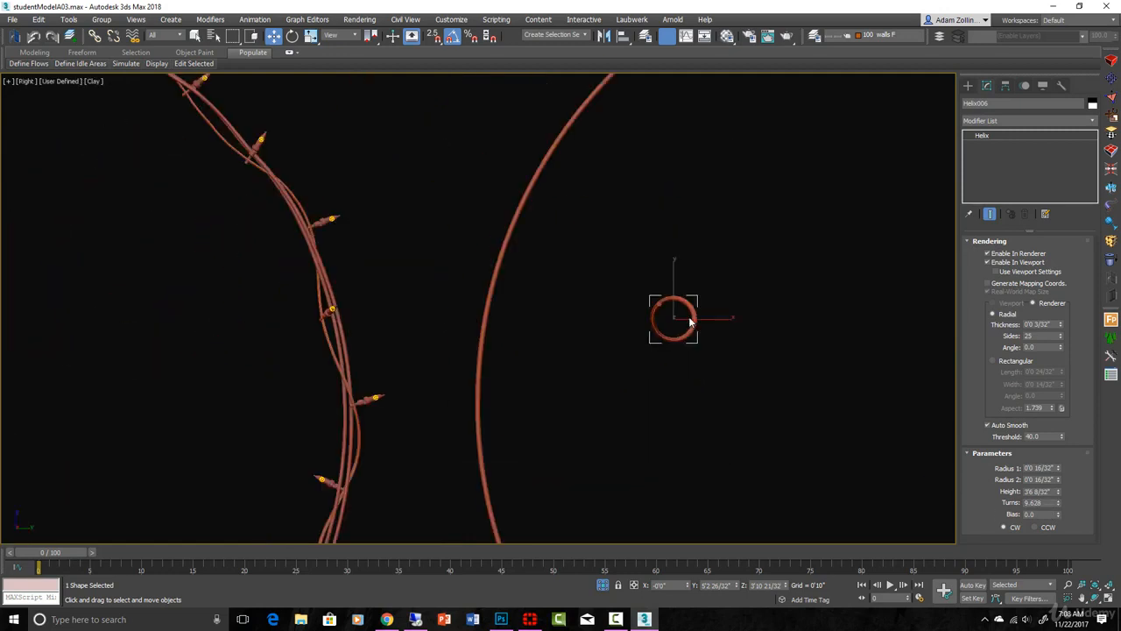
scroll(691, 322, down, 2)
middle_drag(264, 306, 551, 330)
key(e)
drag(552, 336, 603, 356)
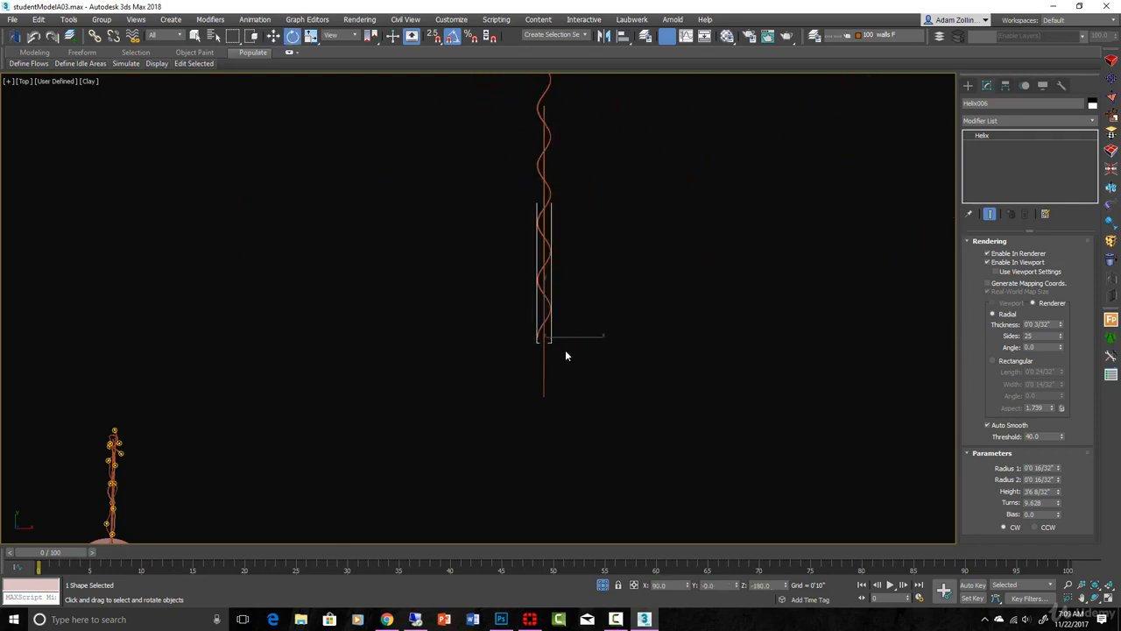
Step: Move the helix into line with the circle and place it horizontally along the circle's top edge in the right view
key(w)
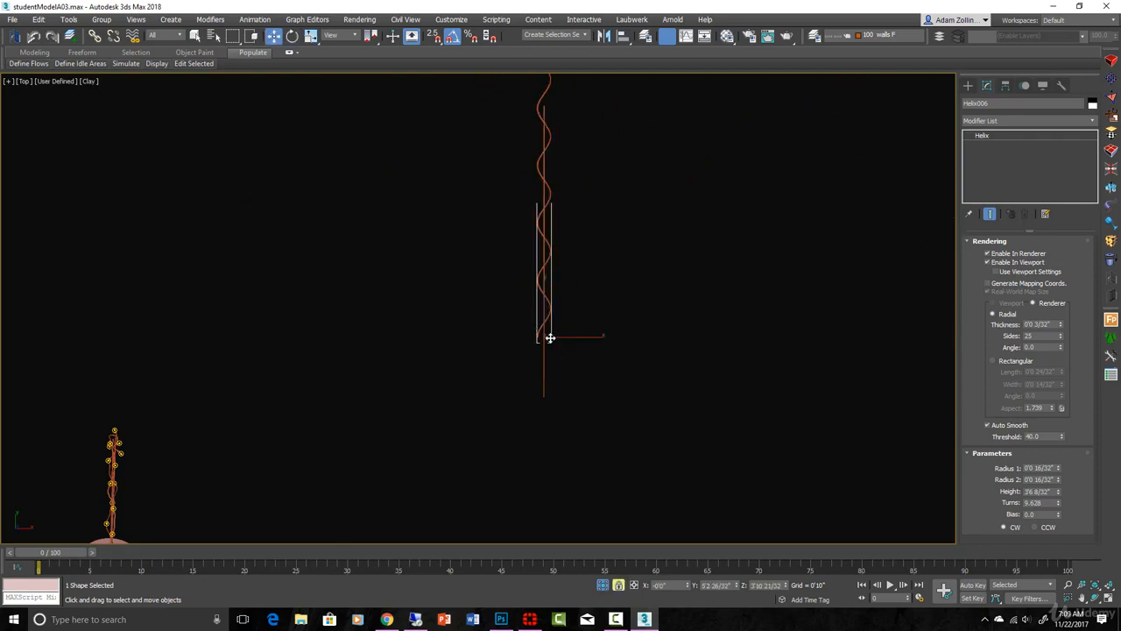
drag(550, 338, 555, 388)
drag(555, 388, 555, 400)
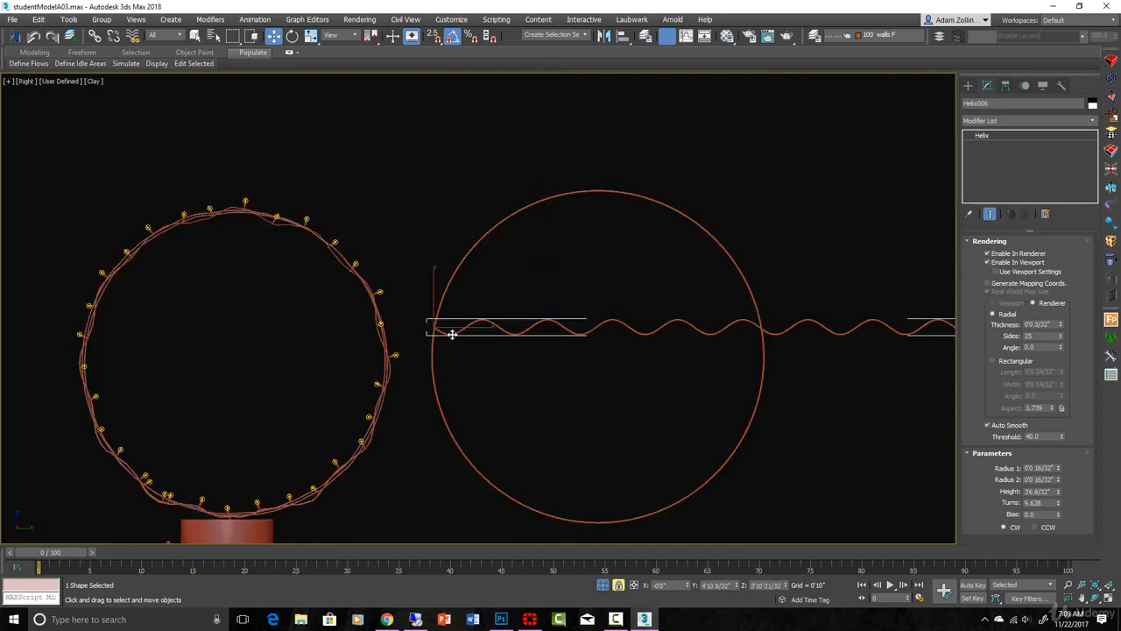
drag(452, 334, 323, 186)
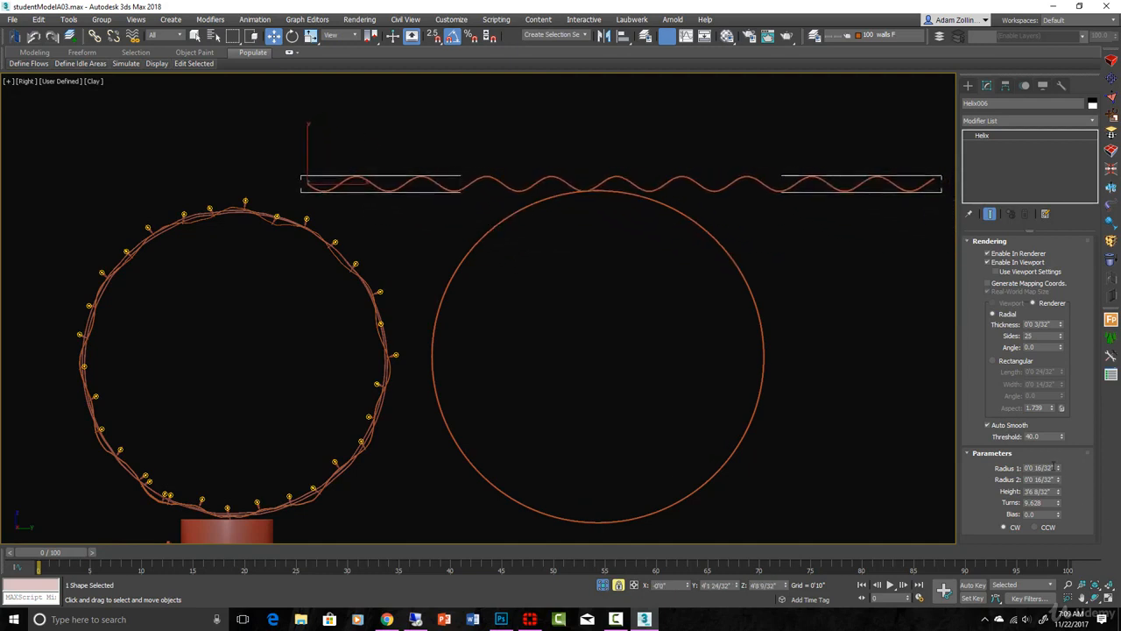
Step: Reduce both Radius 1 and Radius 2 of the helix to 8/32"
double_click(1038, 468)
drag(1044, 479, 1036, 479)
text(8)
key(Return)
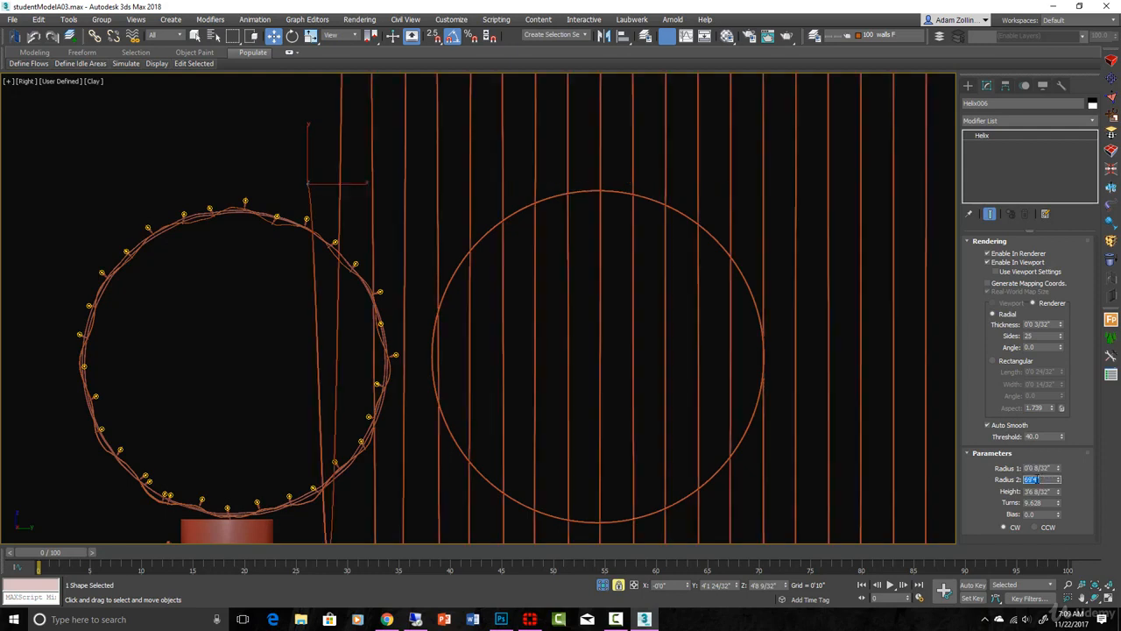
text(8/32)
key(Return)
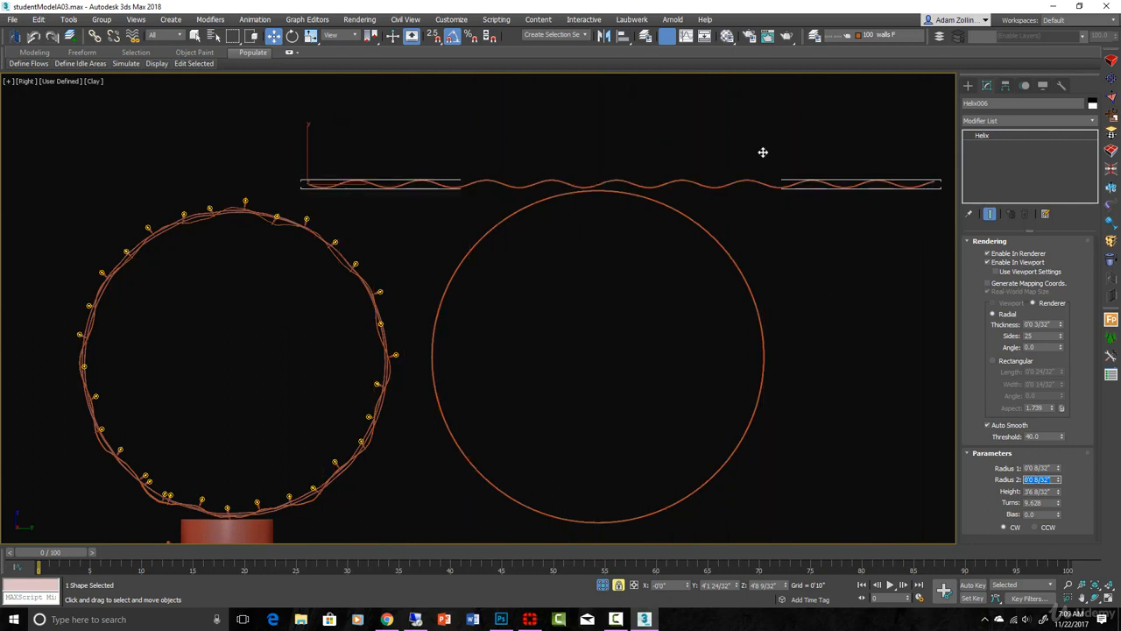
Step: Apply a Bend modifier to the helix and set its bend angle to 67 on the Z axis
scroll(745, 162, down, 3)
click(1092, 120)
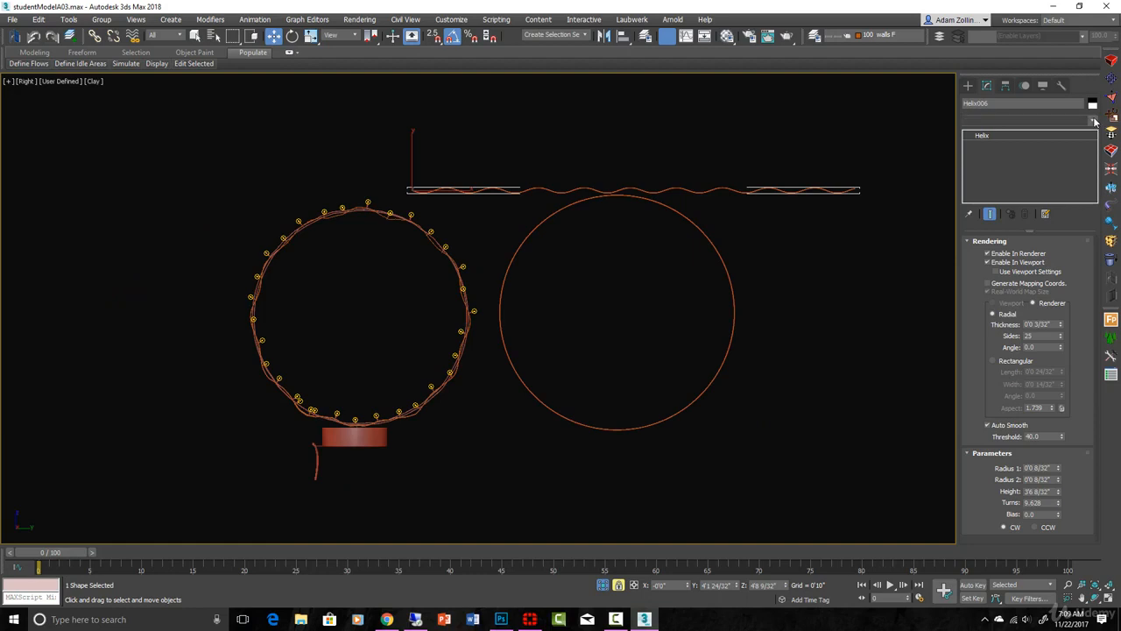
drag(1093, 140, 1091, 187)
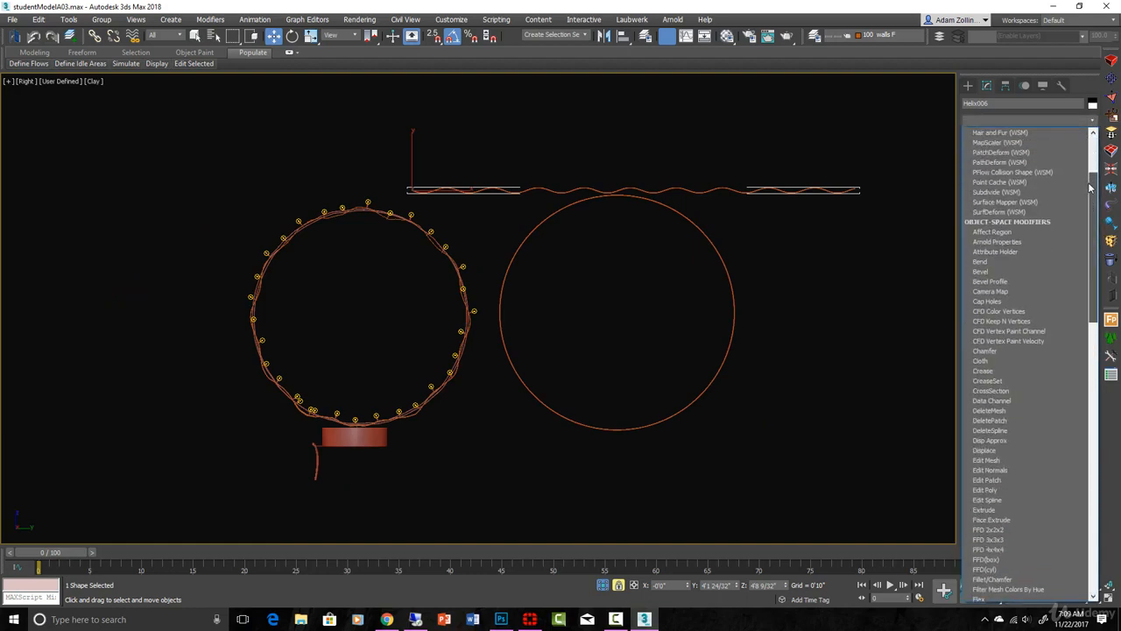
click(996, 261)
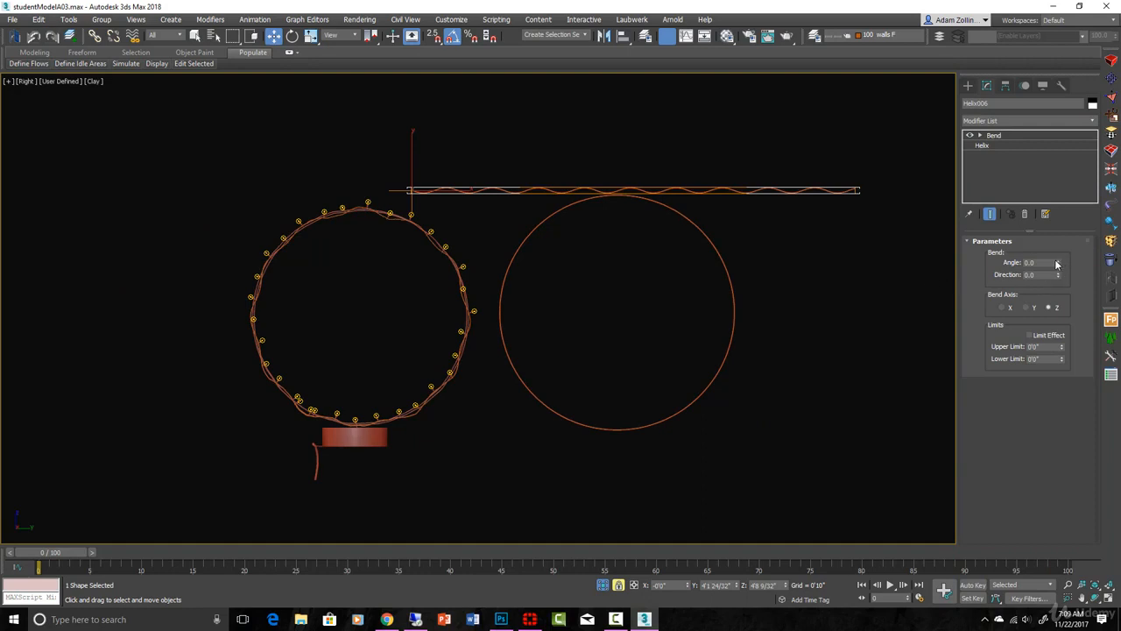
drag(1056, 263, 814, 228)
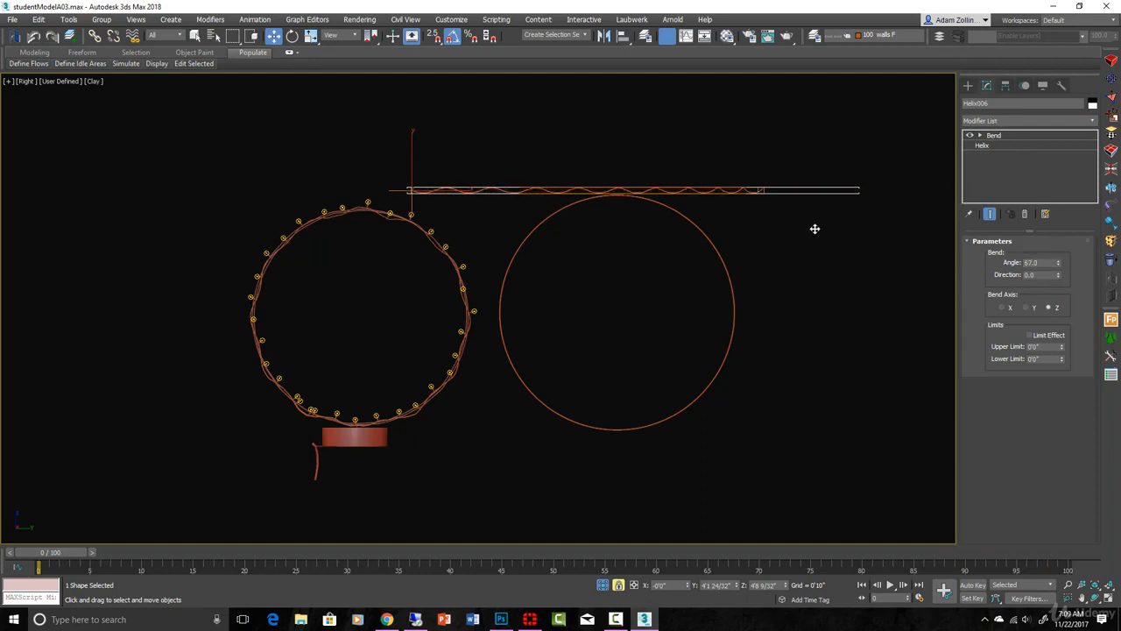
Step: Bend the helix into a closed loop with a bend angle of 360.5 and a direction of 90
alt+middle_drag(815, 228, 798, 283)
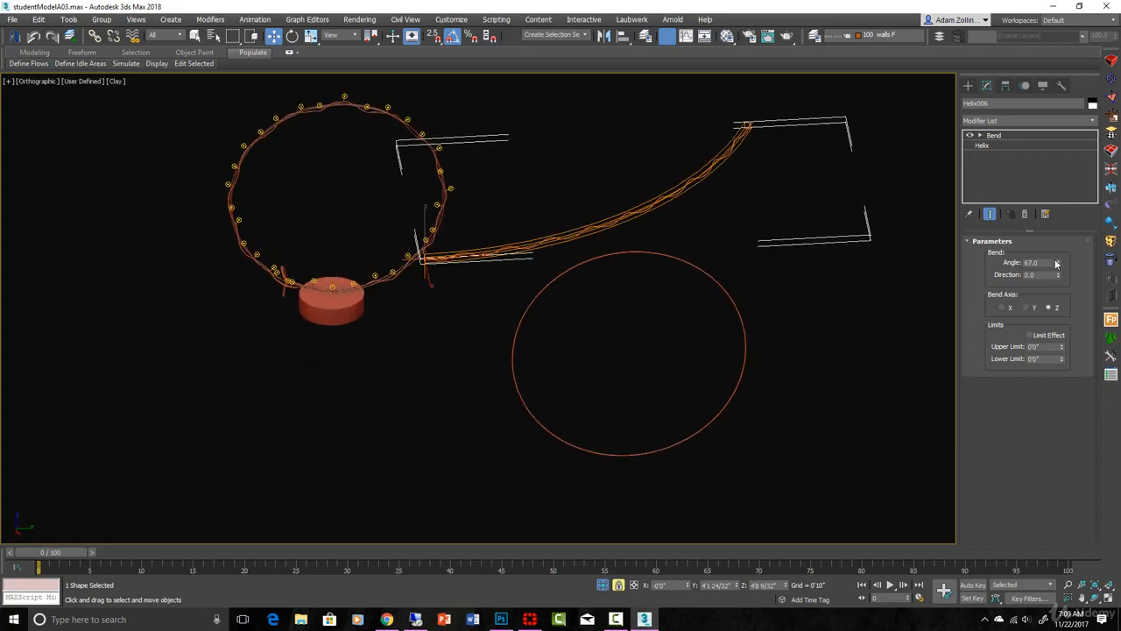
drag(1058, 263, 838, 531)
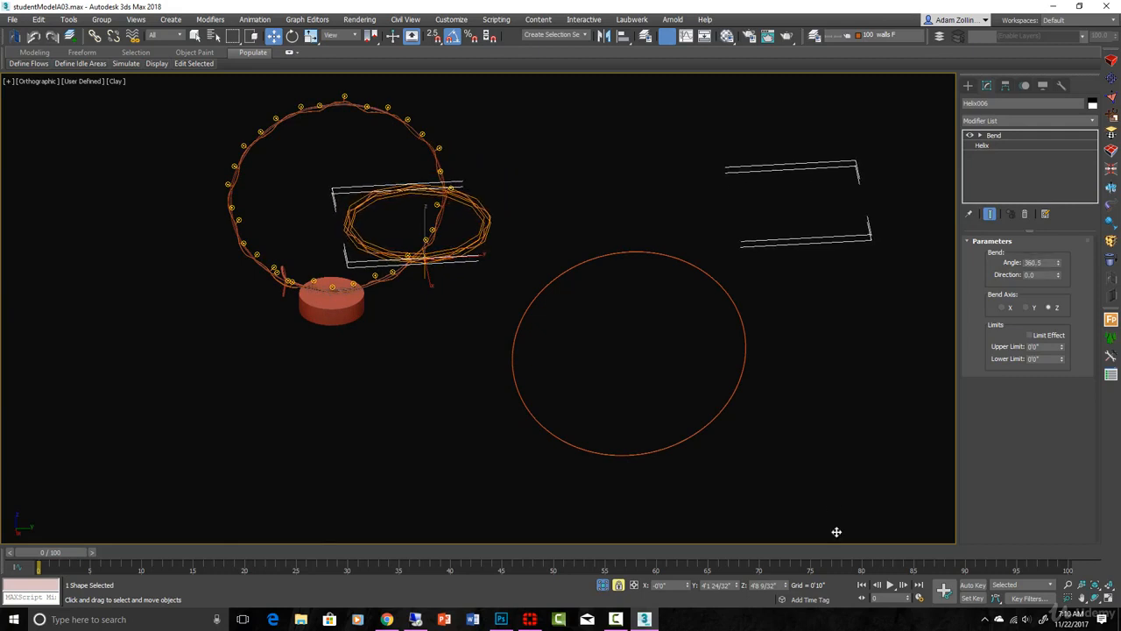
drag(1055, 277, 1040, 173)
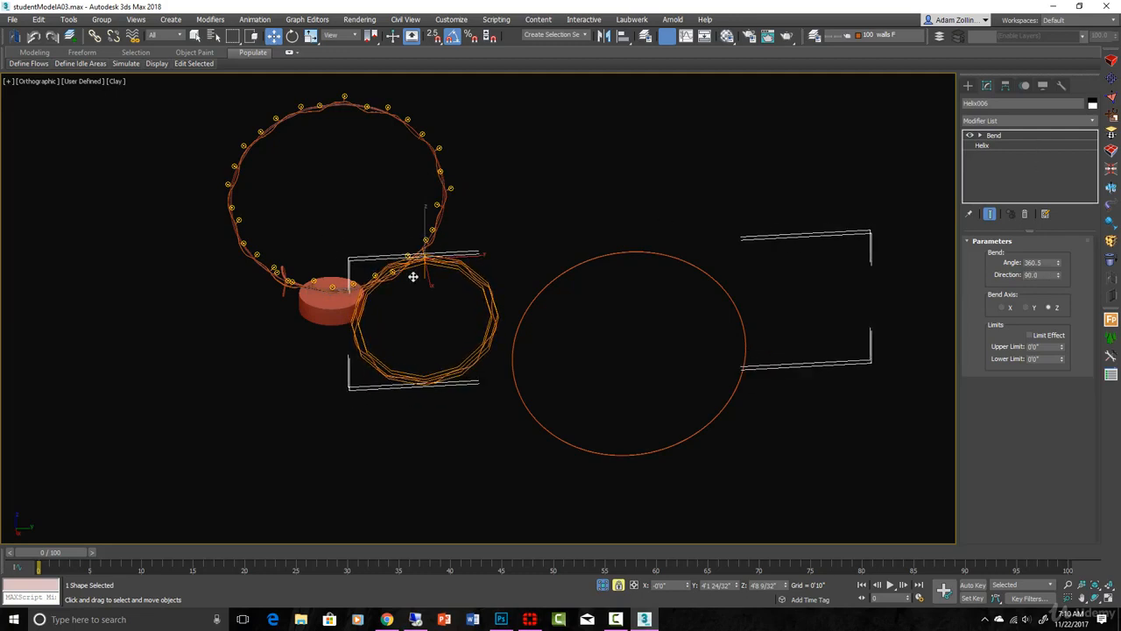
Step: Move the bent helix horizontally in the right view until its top lines up with the top of the large circle
key(r)
key(z)
scroll(557, 304, down, 2)
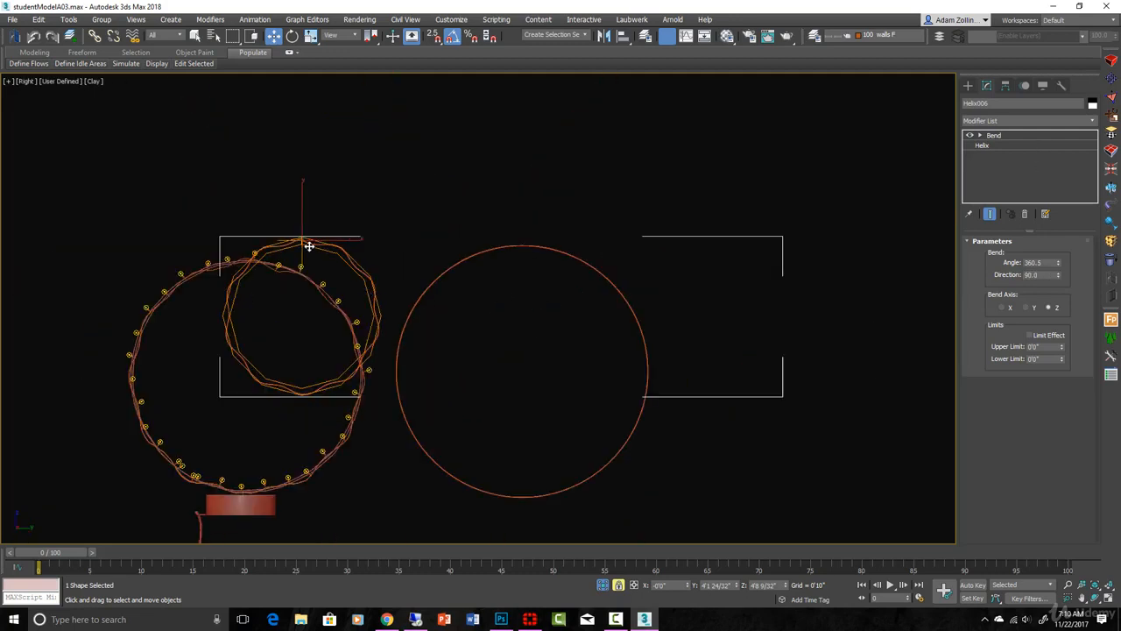
drag(308, 246, 522, 241)
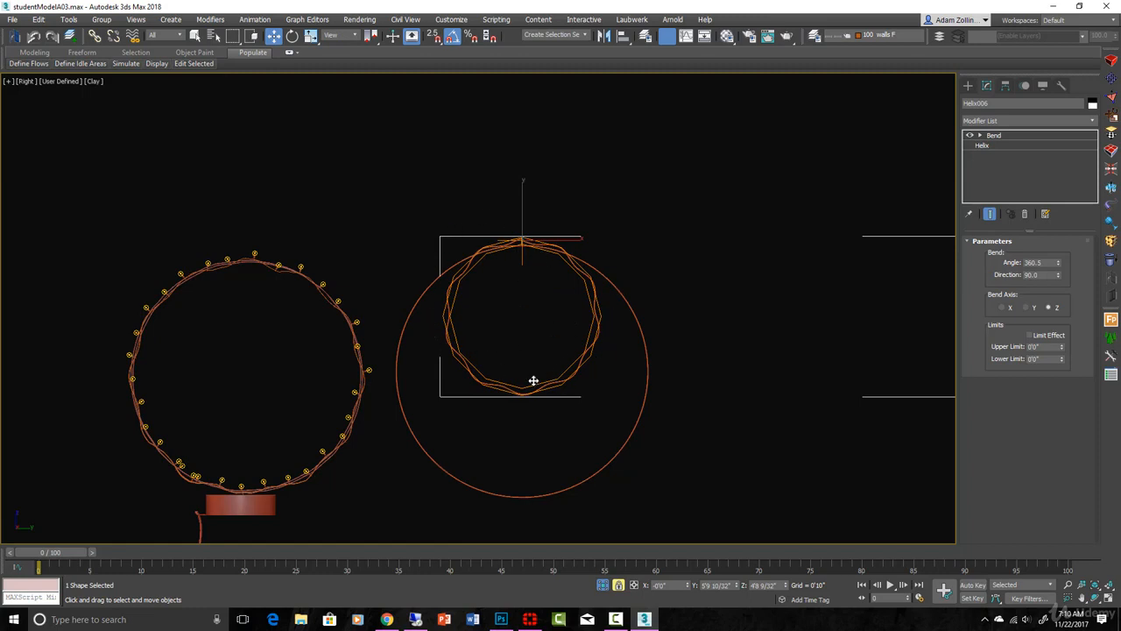
Step: Set the helix's bend angle to exactly 360 and undo the trial change of the bend direction
alt+middle_drag(881, 386, 721, 371)
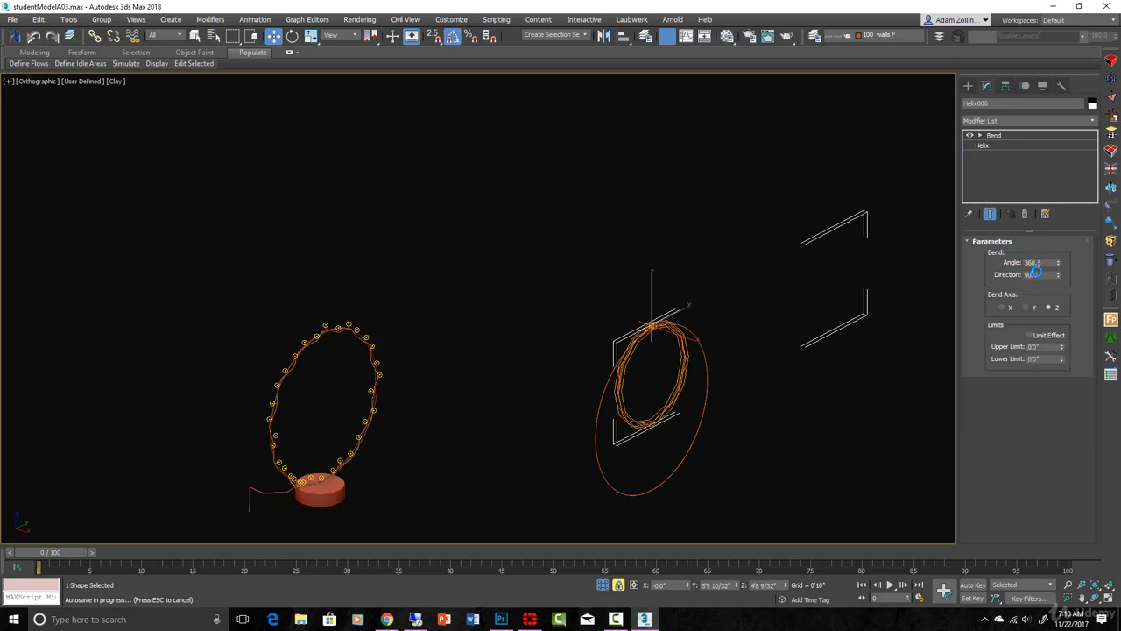
double_click(1036, 261)
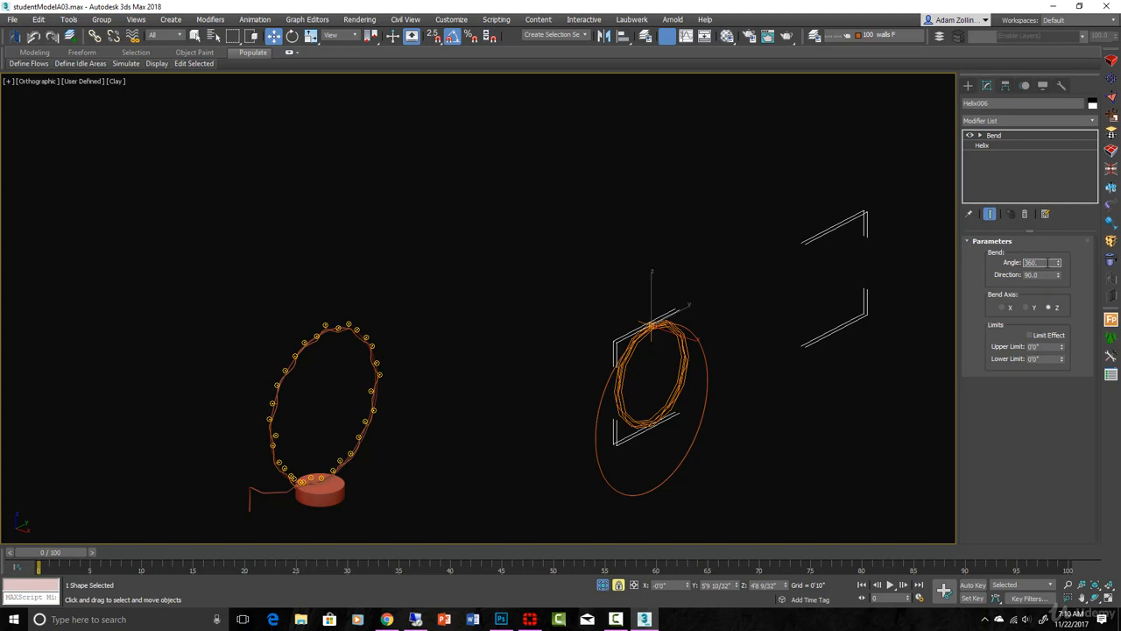
drag(1055, 280, 1048, 361)
key(ctrl+z)
Step: Try the helix's bend on the Y and X axes and return it to the Z axis
click(1030, 308)
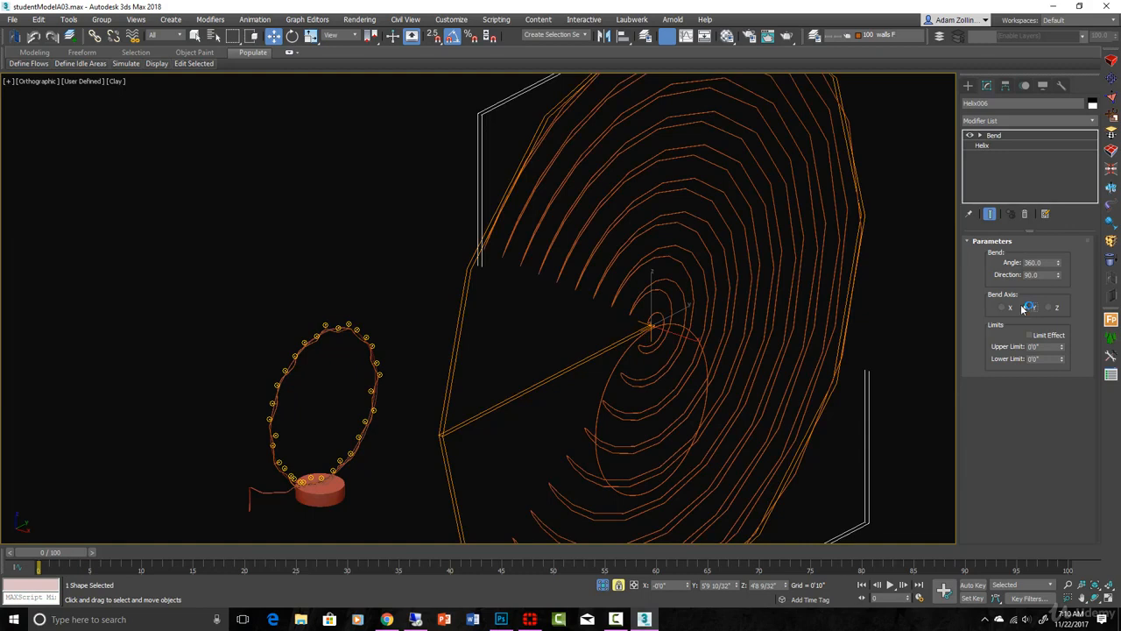
click(1003, 307)
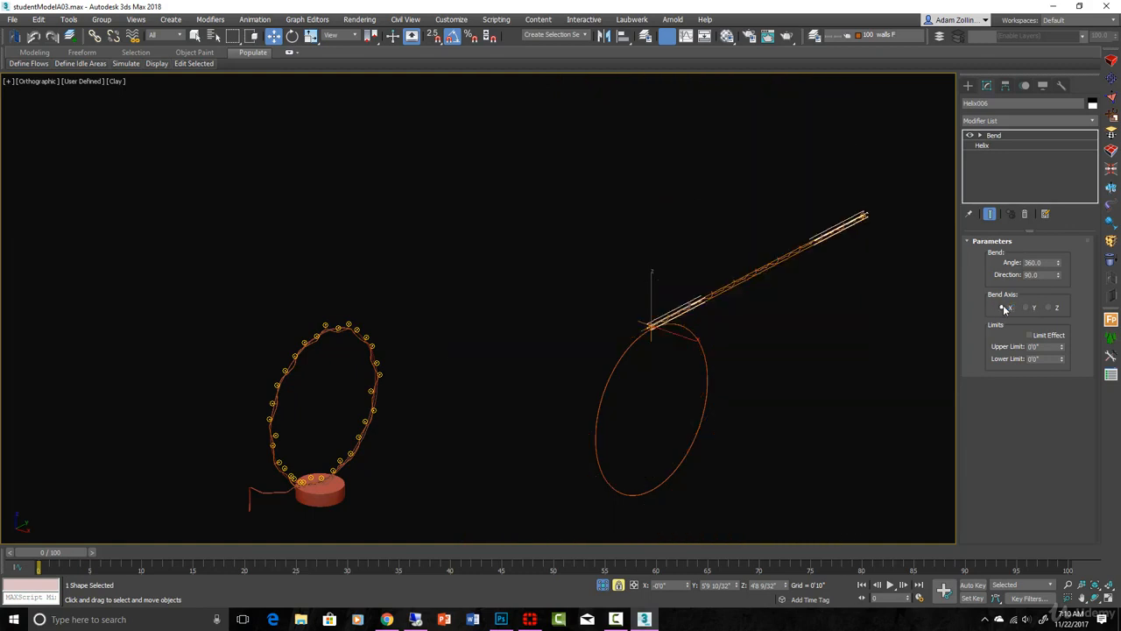
click(1026, 307)
click(1049, 307)
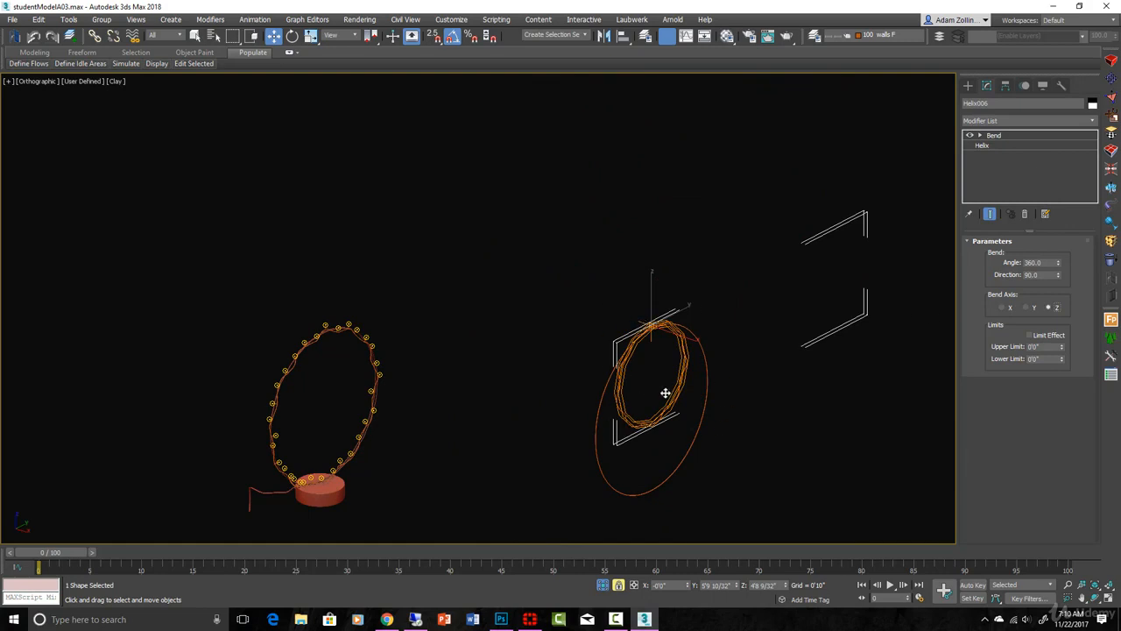
Step: Set the base helix's height to 5'11 3/32" and its turns to 16.079, keeping the bent end result displayed
scroll(675, 358, up, 3)
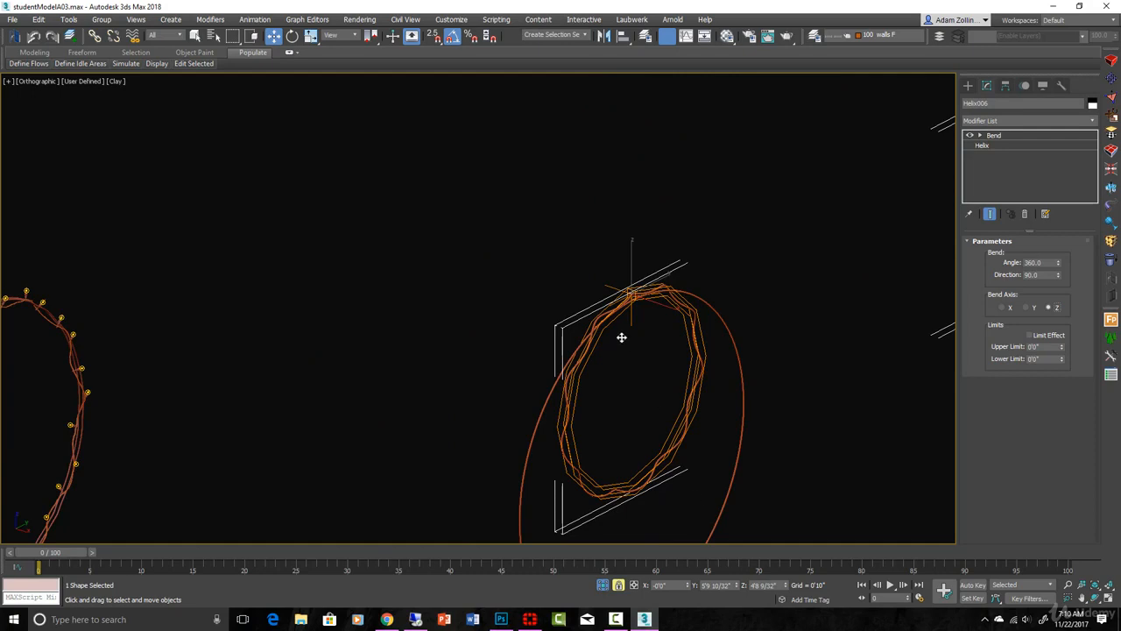
key(r)
middle_drag(674, 291, 889, 288)
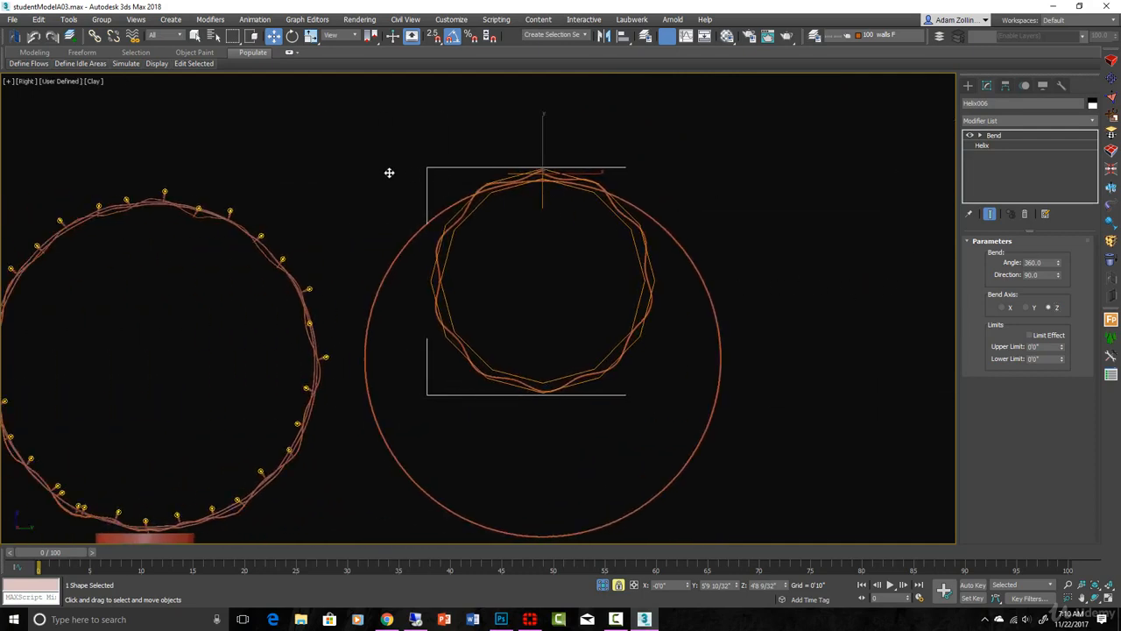
click(1012, 147)
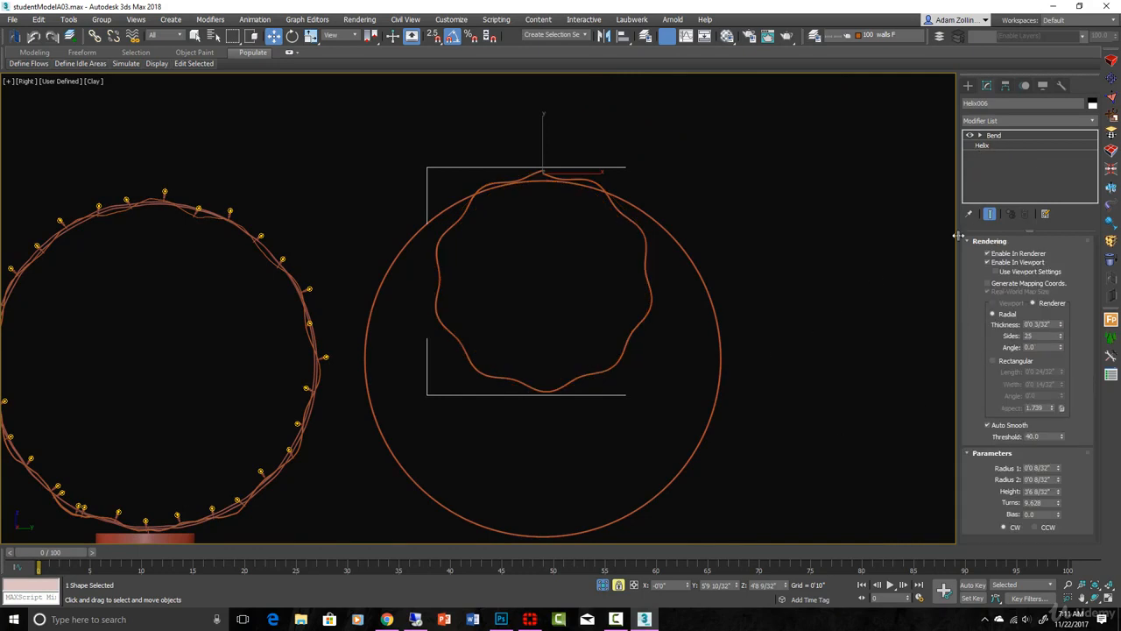
click(989, 213)
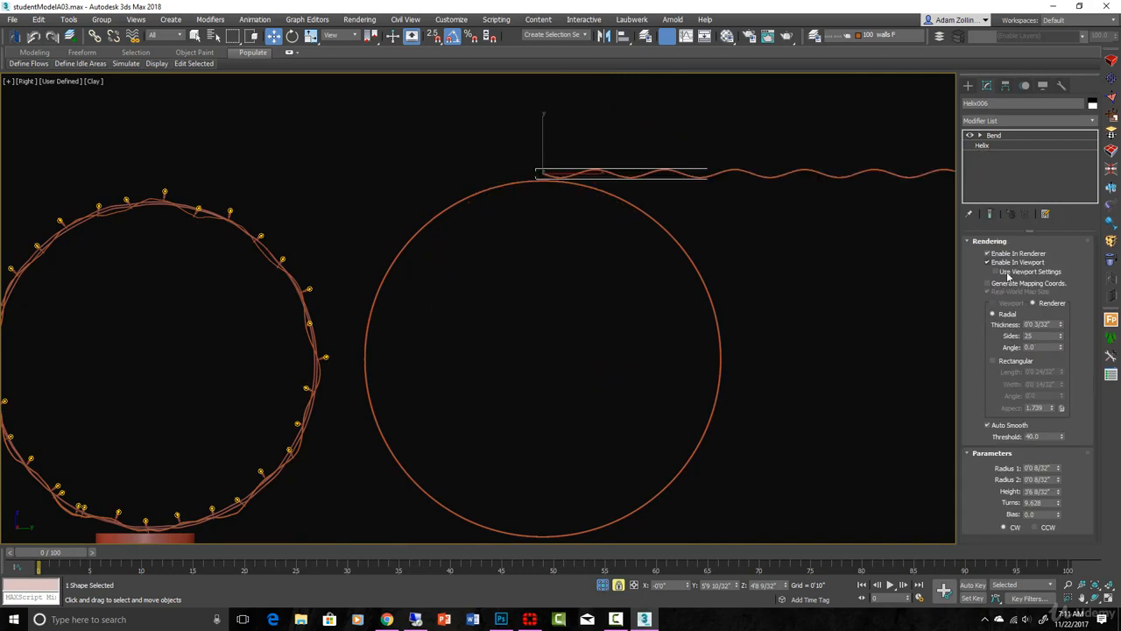
click(992, 214)
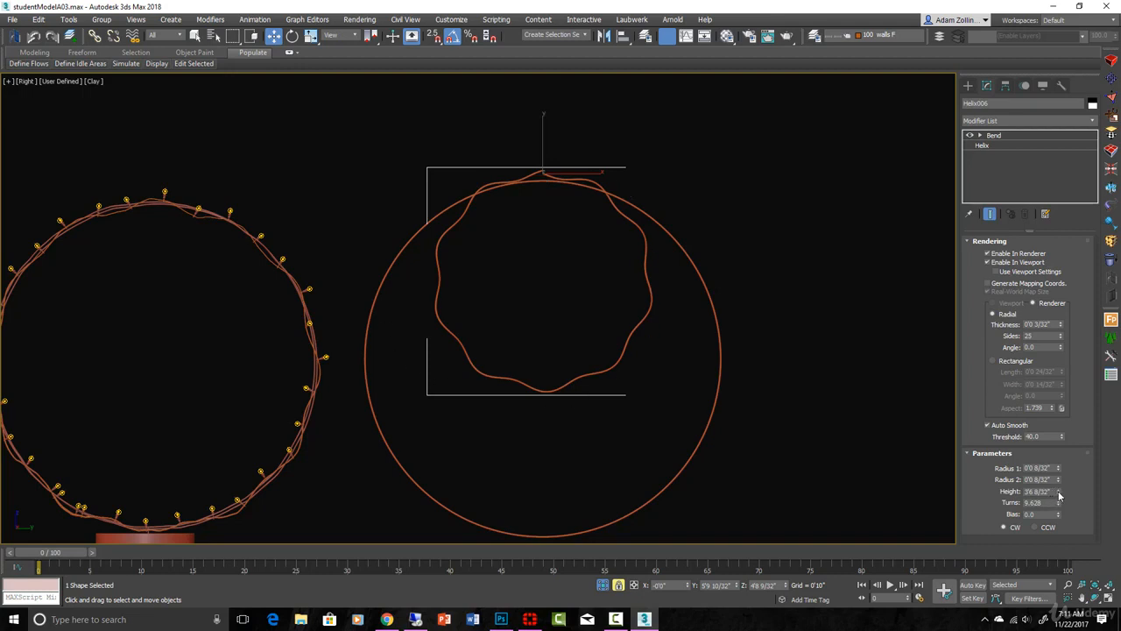
drag(1058, 496, 1054, 451)
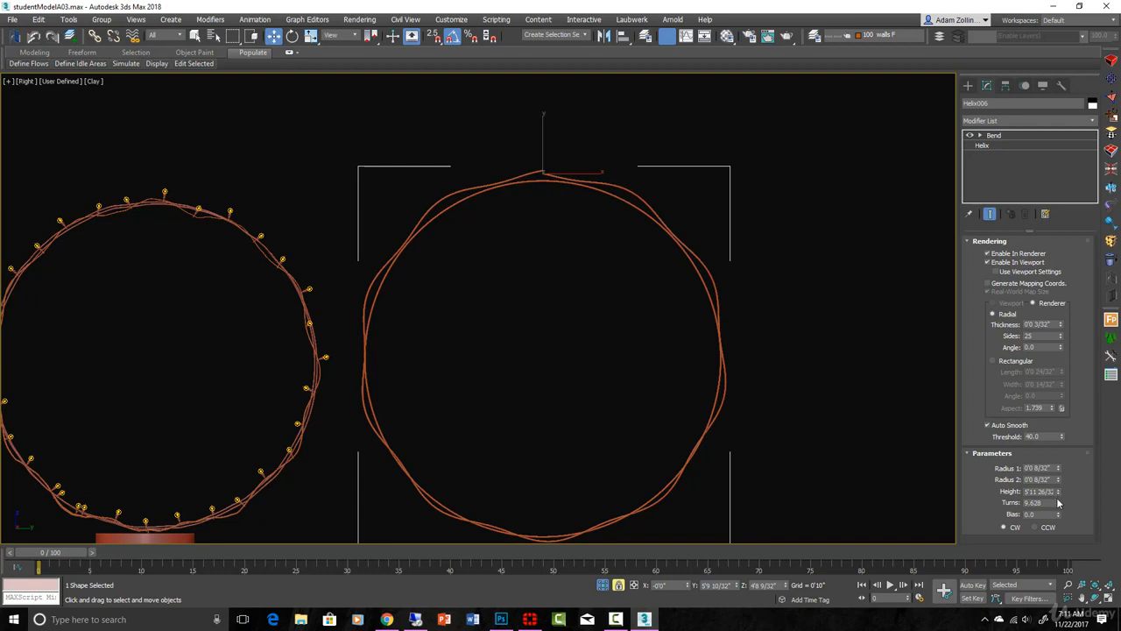
drag(1058, 502, 1053, 459)
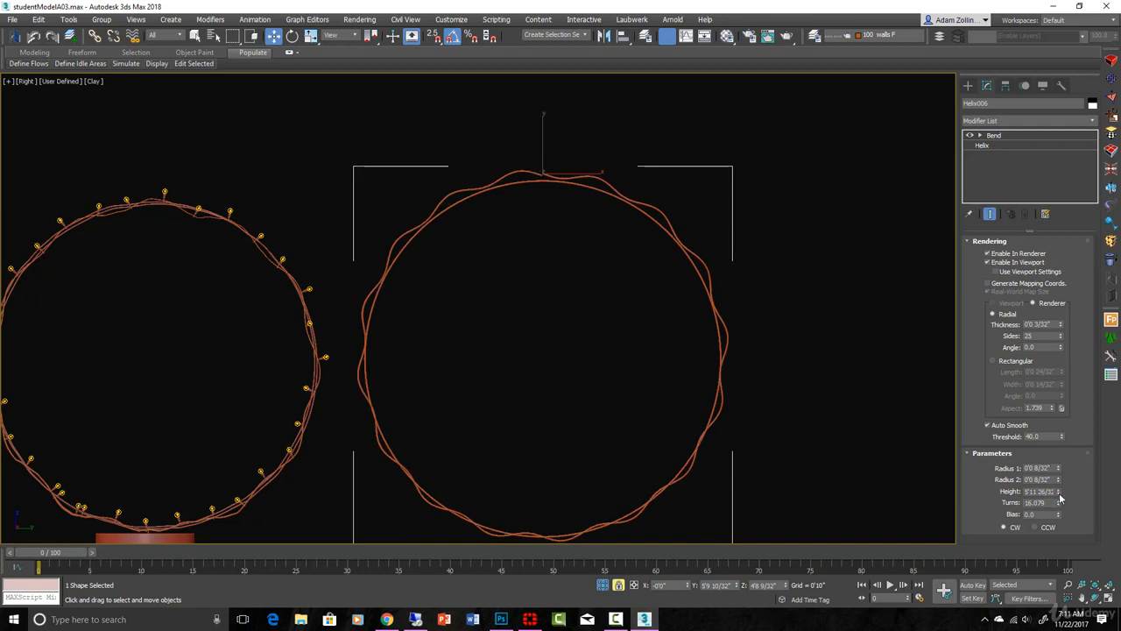
click(1059, 494)
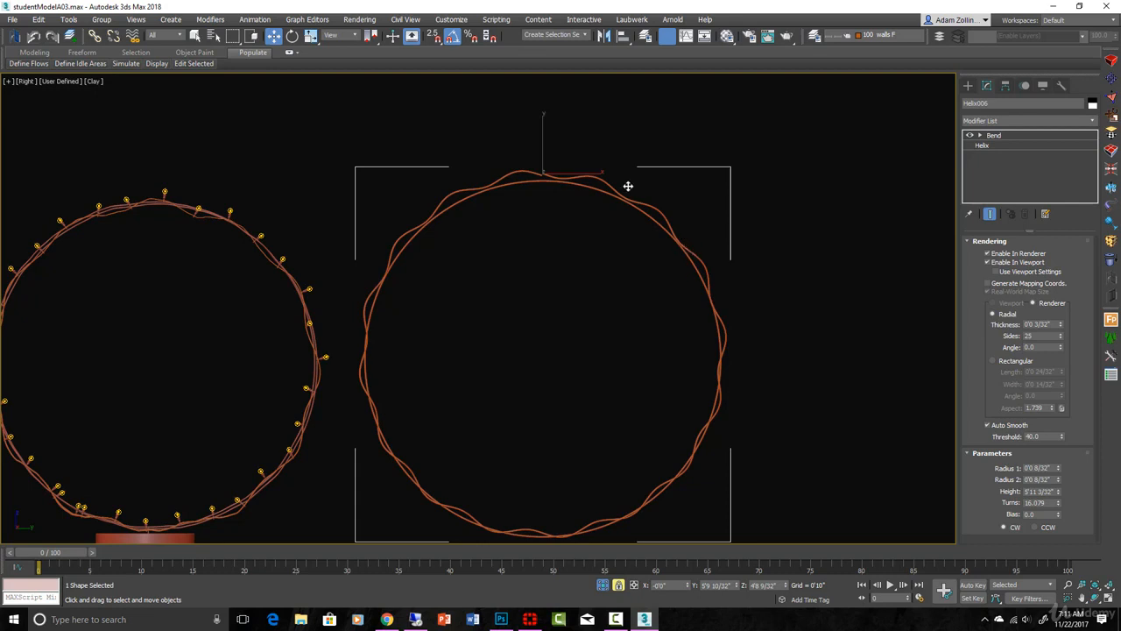
Step: Lower the bent helix onto the circle's top edge and reduce its height to 5'10 12/32"
scroll(546, 176, up, 2)
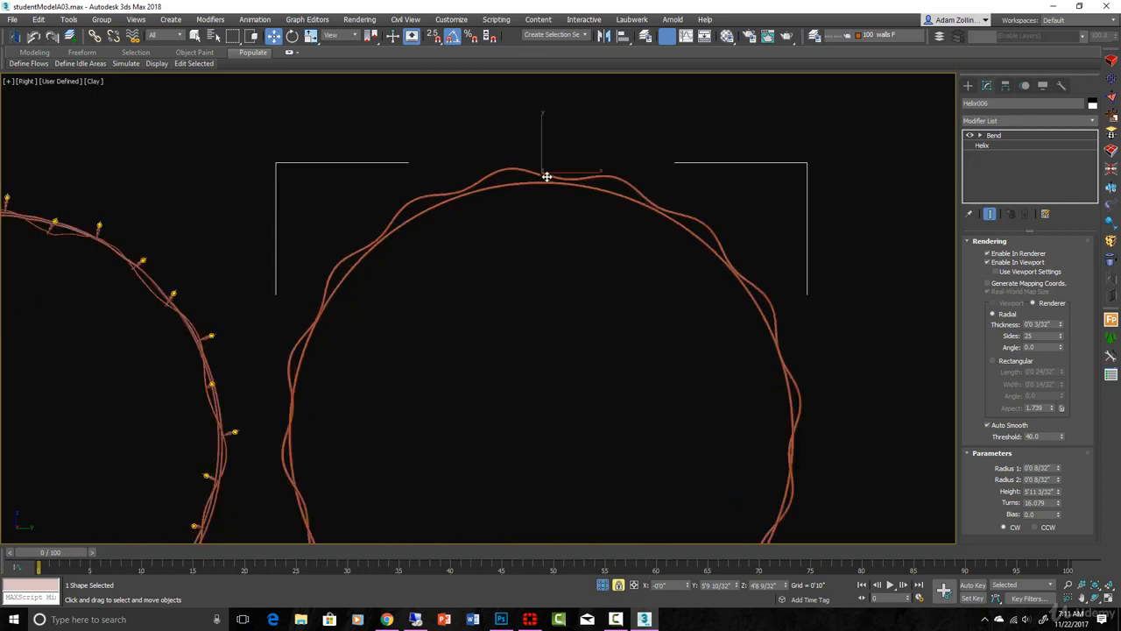
drag(546, 176, 541, 185)
scroll(613, 263, down, 2)
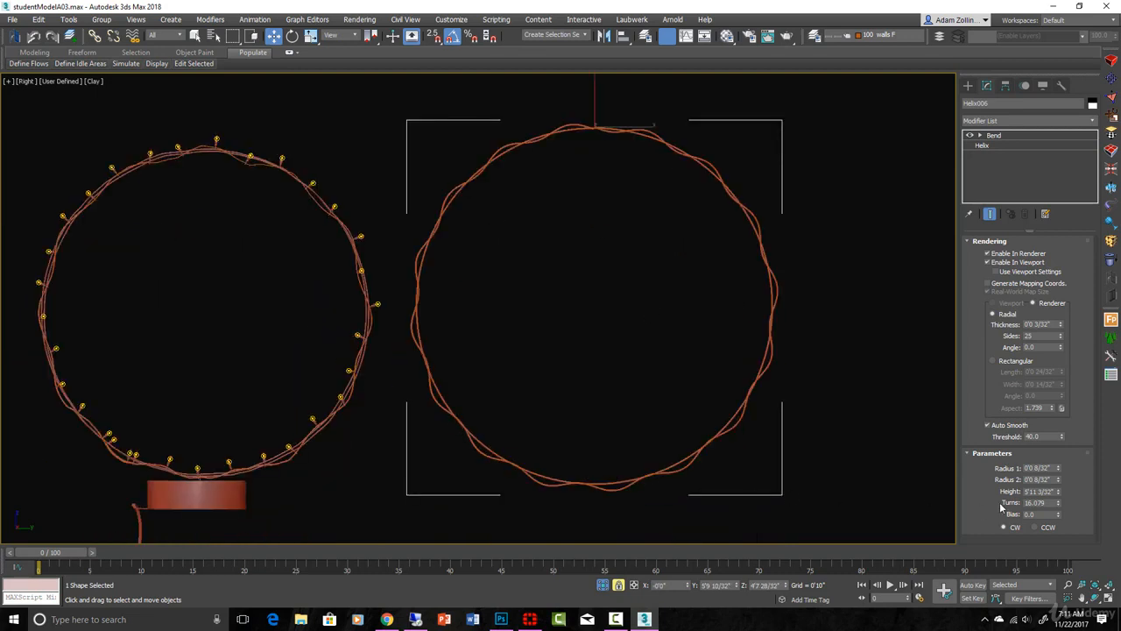
drag(1058, 495, 1058, 498)
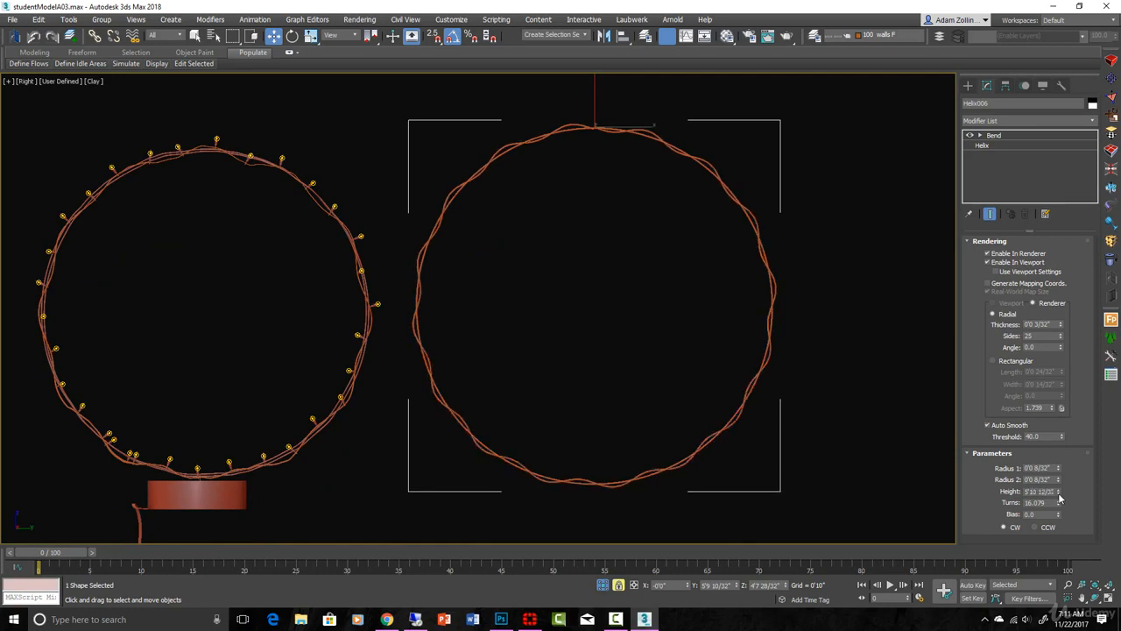
Step: Display edged faces and examine how the helix wraps around the circle and where its two ends meet
scroll(657, 403, down, 2)
alt+middle_drag(657, 403, 678, 465)
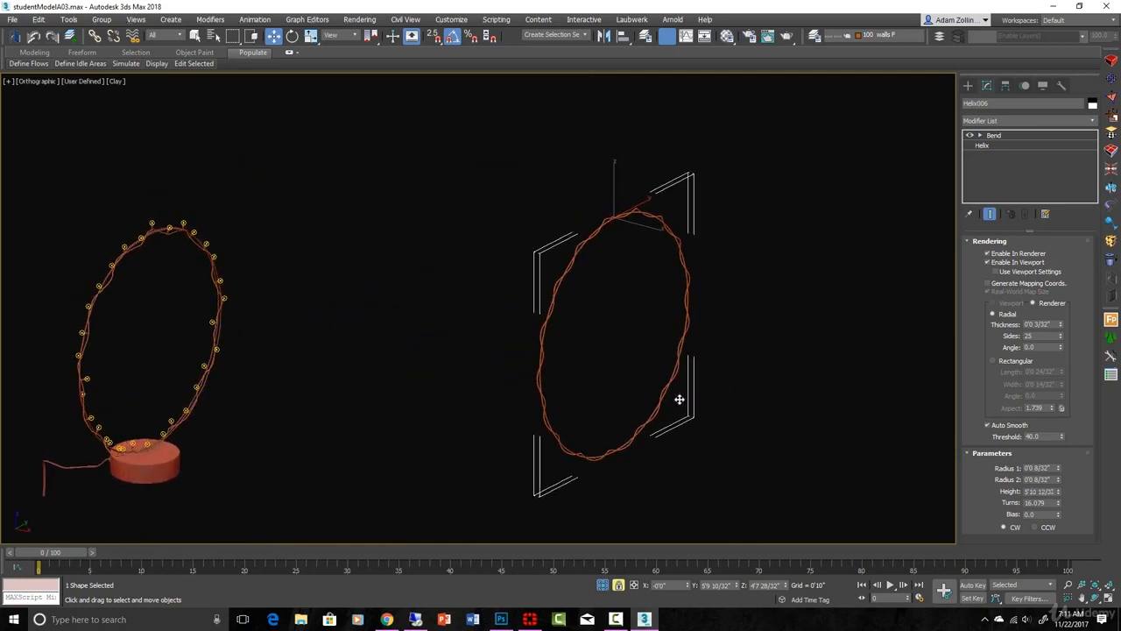
scroll(685, 403, up, 5)
scroll(686, 403, up, 2)
key(F4)
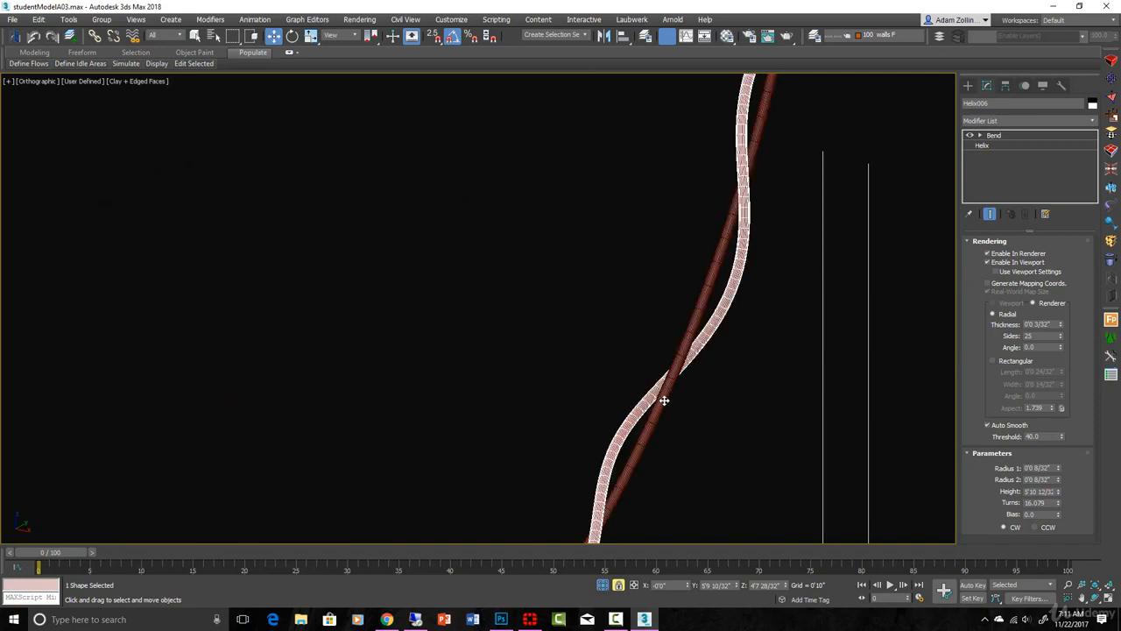
scroll(727, 368, down, 2)
scroll(727, 369, down, 1)
alt+middle_drag(727, 370, 622, 355)
scroll(833, 145, up, 1)
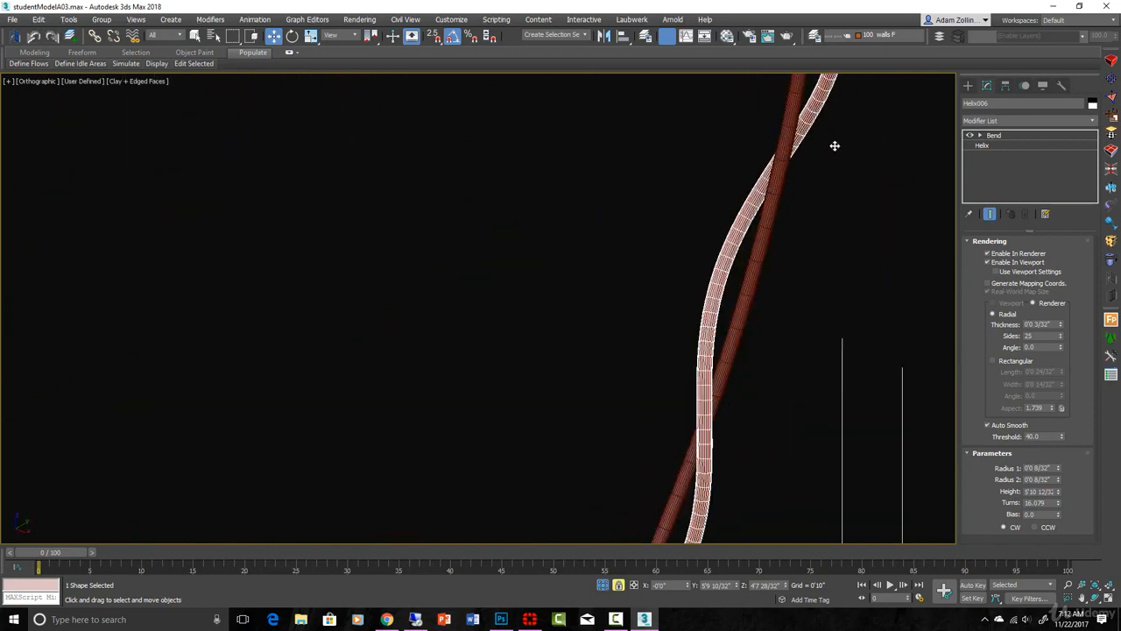
scroll(826, 167, down, 3)
middle_drag(806, 217, 774, 601)
scroll(467, 167, up, 4)
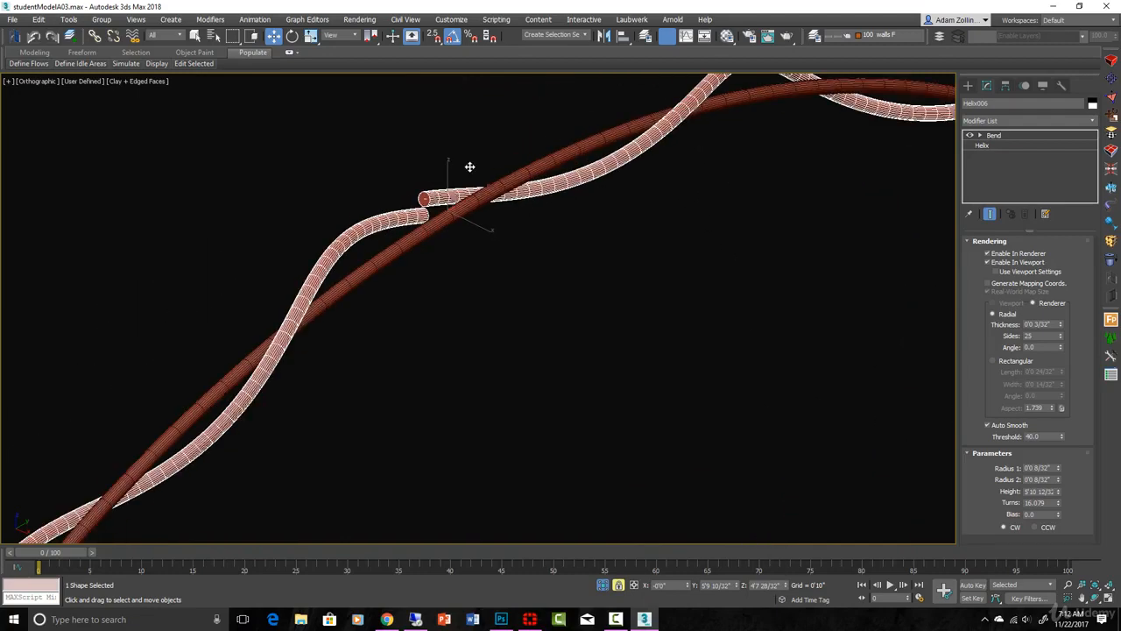
Step: Give the helix a rectangular rendered cross-section with length 5/32", width 3/32" and angle -0.27
click(994, 360)
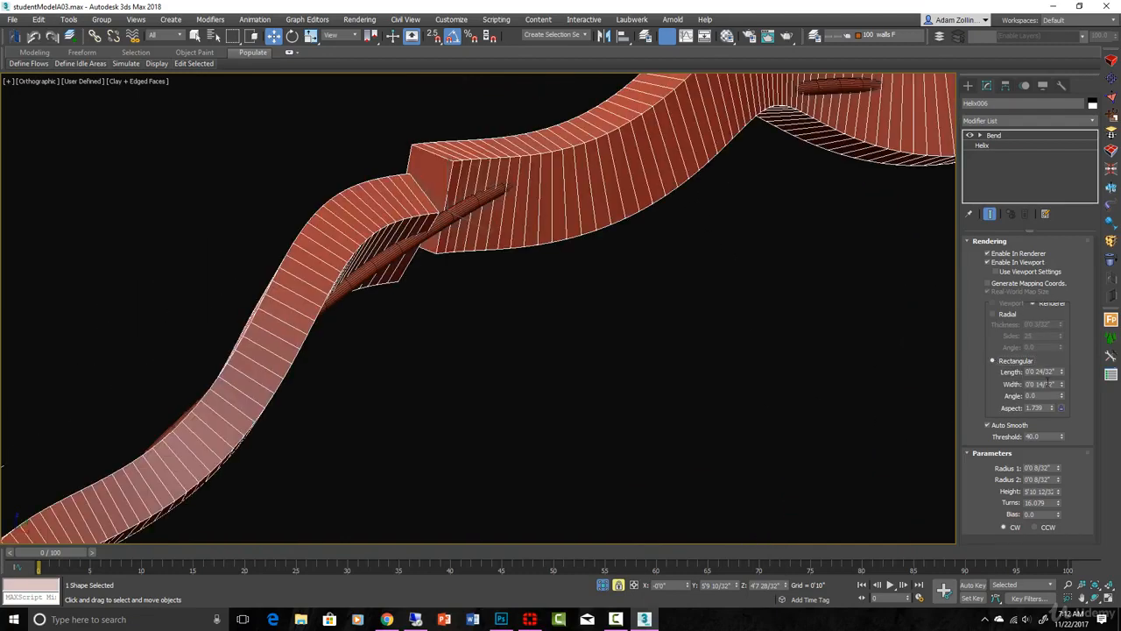
drag(1061, 375, 1058, 407)
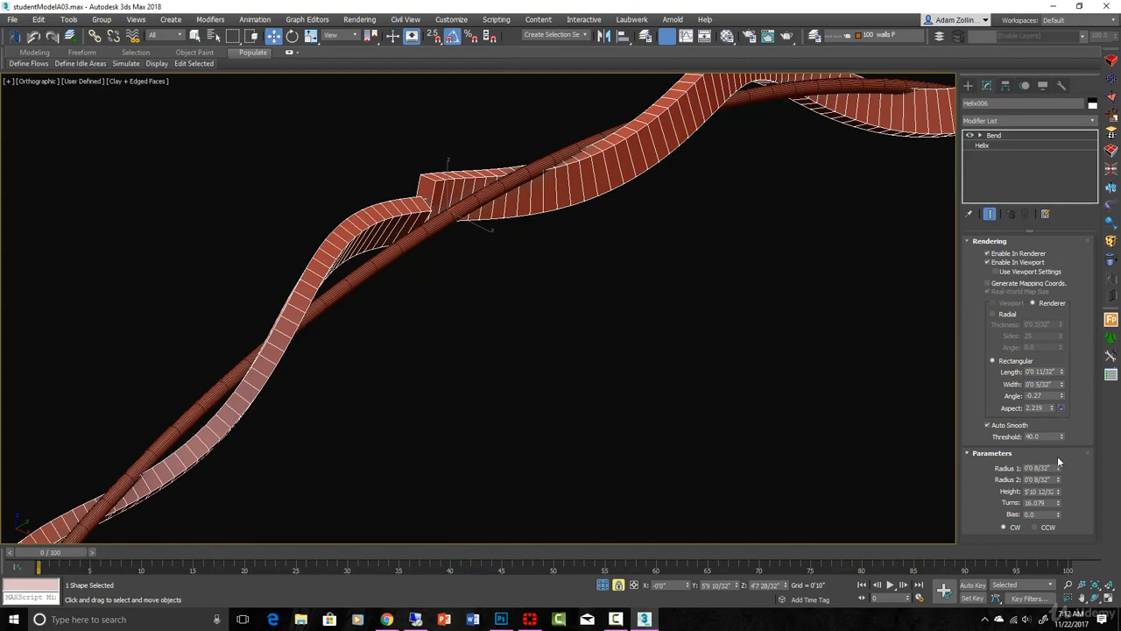
middle_drag(928, 224, 887, 392)
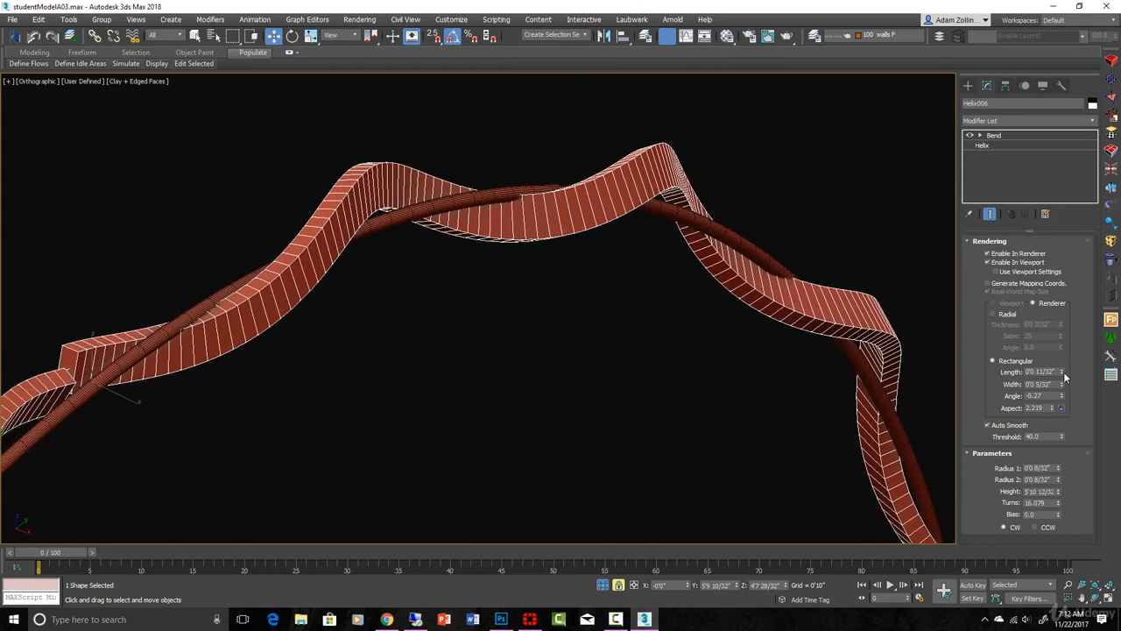
drag(1062, 373, 1059, 383)
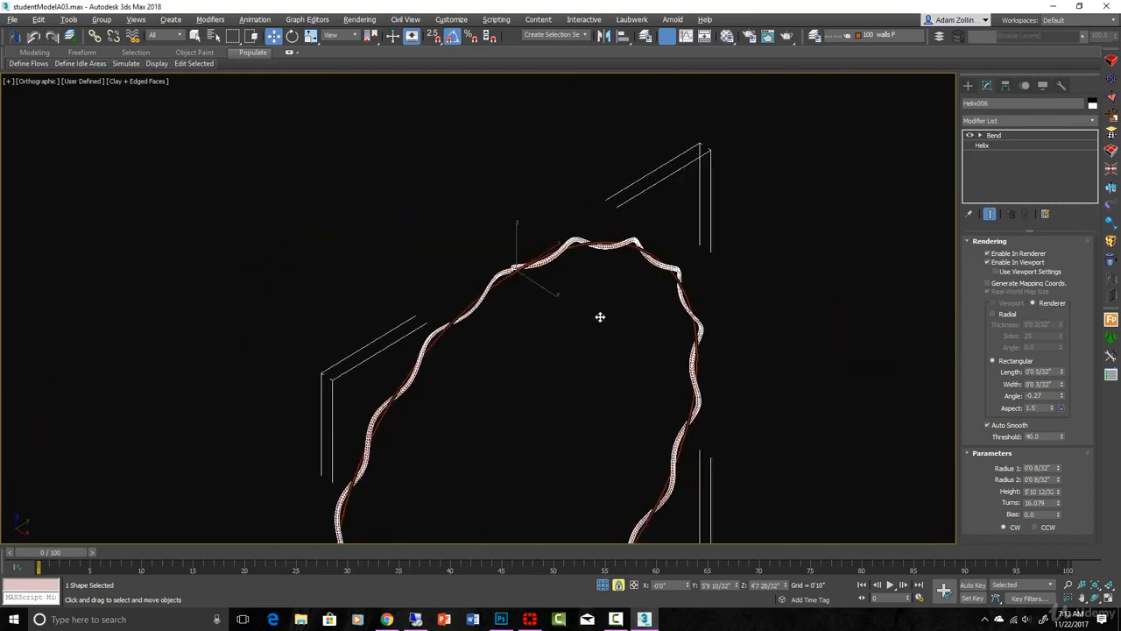
Step: Inspect the rectangular wire around the ring and convert the helix to an editable spline
scroll(596, 315, up, 4)
scroll(655, 251, up, 5)
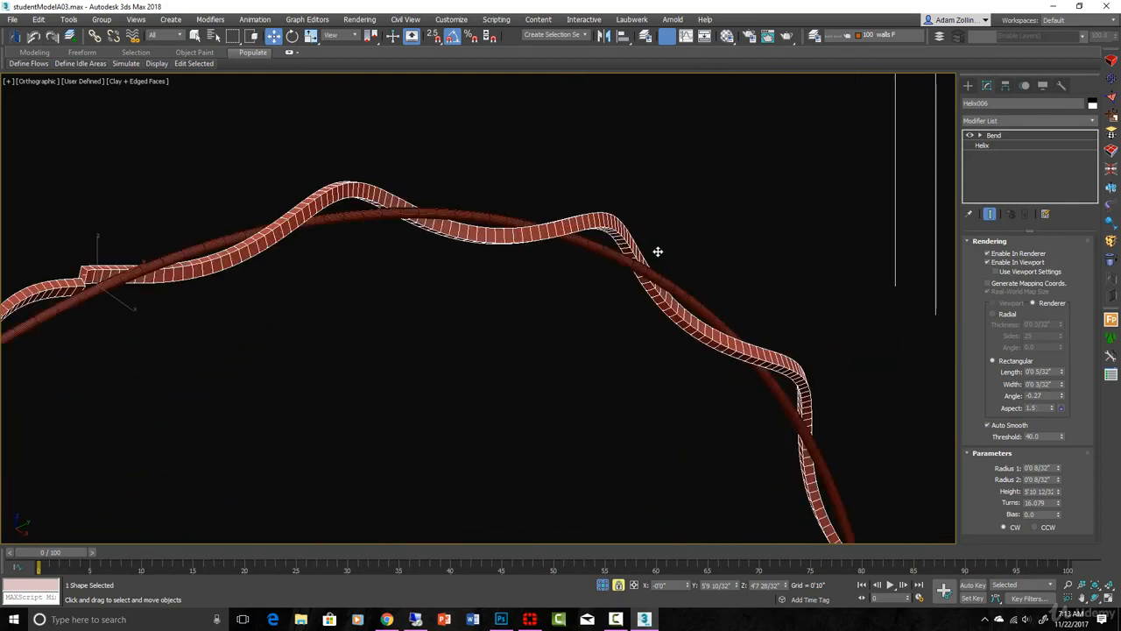
scroll(658, 380, down, 5)
scroll(675, 411, up, 5)
scroll(513, 289, down, 4)
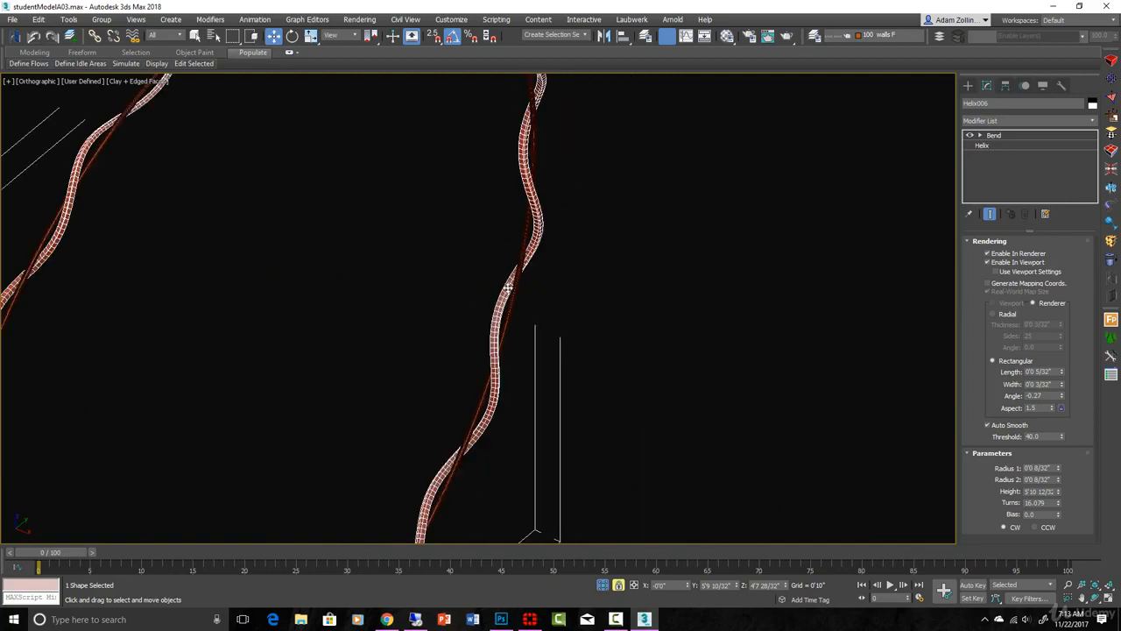
right_click(506, 286)
mouse_move(525, 404)
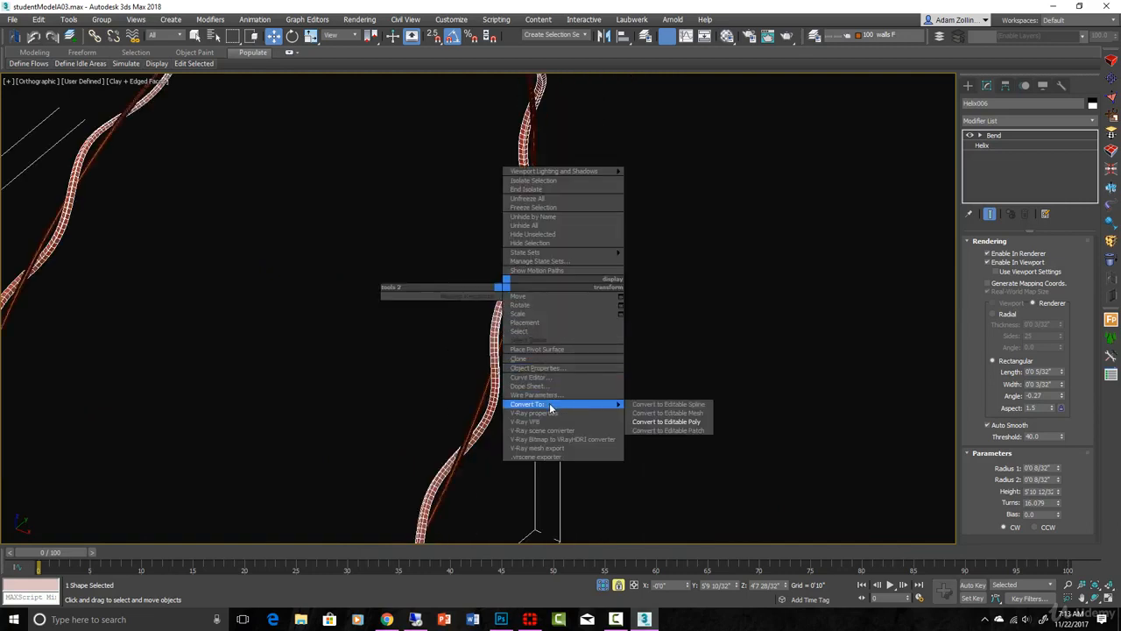
click(652, 408)
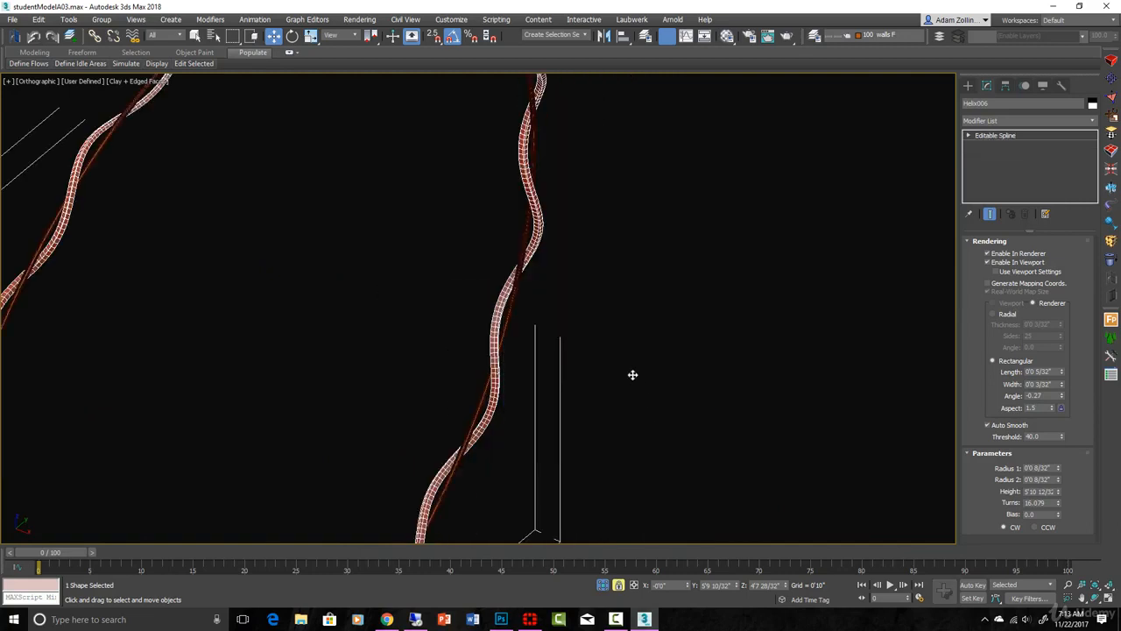
Step: Open the converted spline's interpolation settings, set the steps to 6 and check the wire around the ring
alt+middle_drag(633, 376, 655, 281)
key(F4)
key(F4)
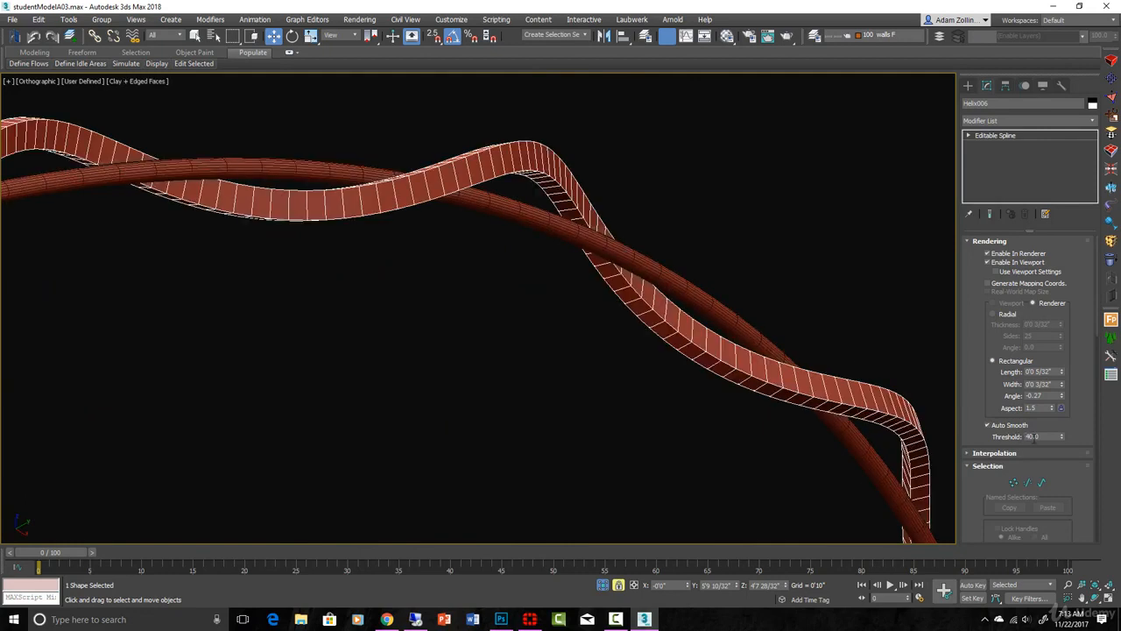
click(1030, 454)
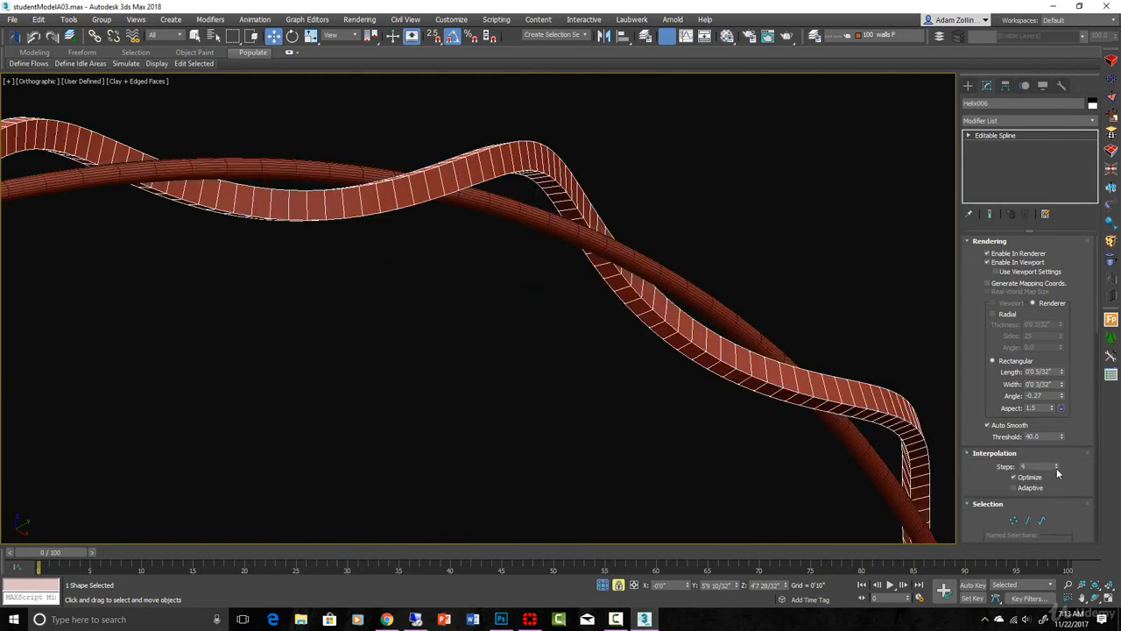
click(1056, 467)
mouse_move(875, 430)
alt+middle_down()
mouse_move(551, 252)
mouse_move(525, 263)
alt+middle_up()
alt+middle_drag(615, 325, 595, 324)
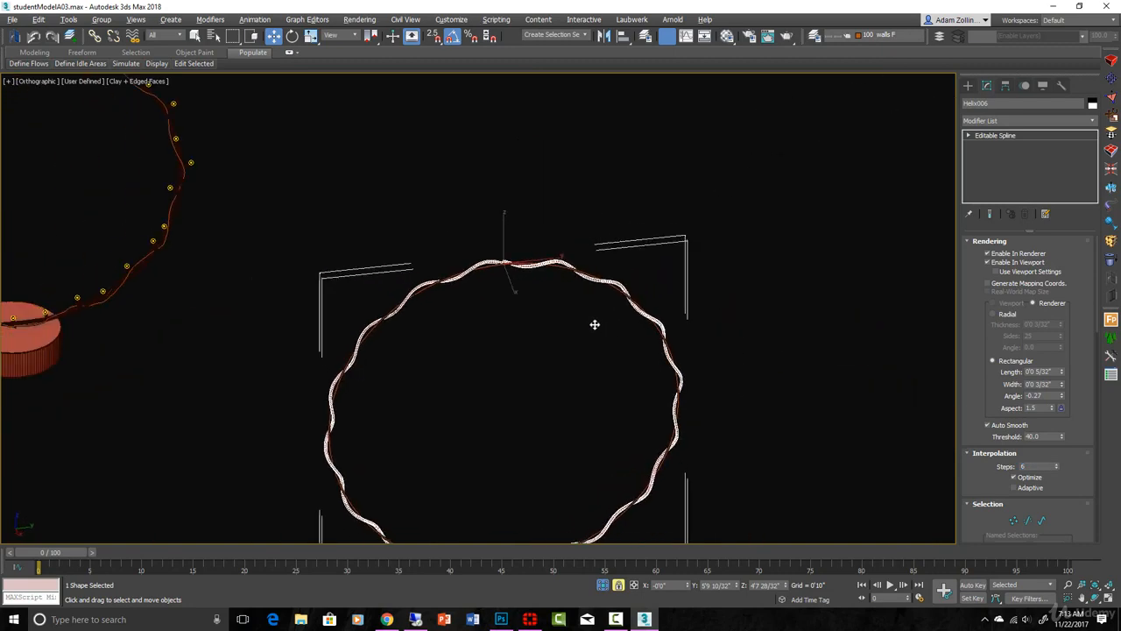
Step: Deselect the wire, hide the edged faces and inspect the twisted wires up close
scroll(668, 330, up, 5)
click(698, 330)
key(F4)
scroll(698, 331, down, 5)
alt+middle_drag(689, 372, 648, 388)
scroll(748, 272, up, 5)
click(675, 274)
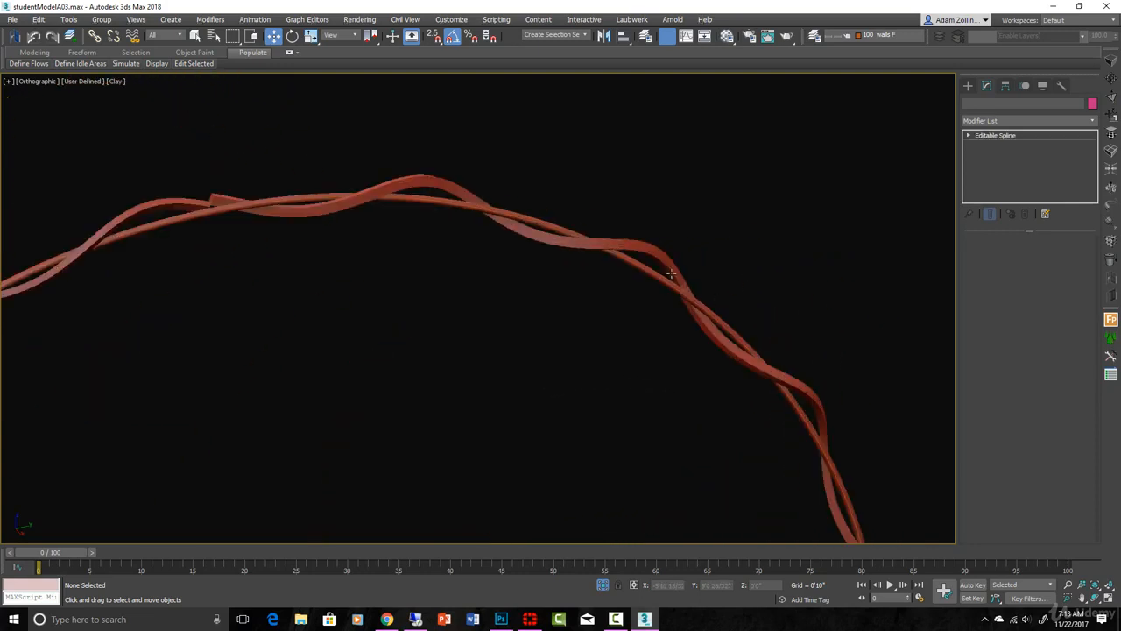
scroll(675, 273, up, 5)
Step: Set the helix's rectangular rendered cross-section to length 2/32" and width 1/32" and check the thinner wire around the ring
click(703, 288)
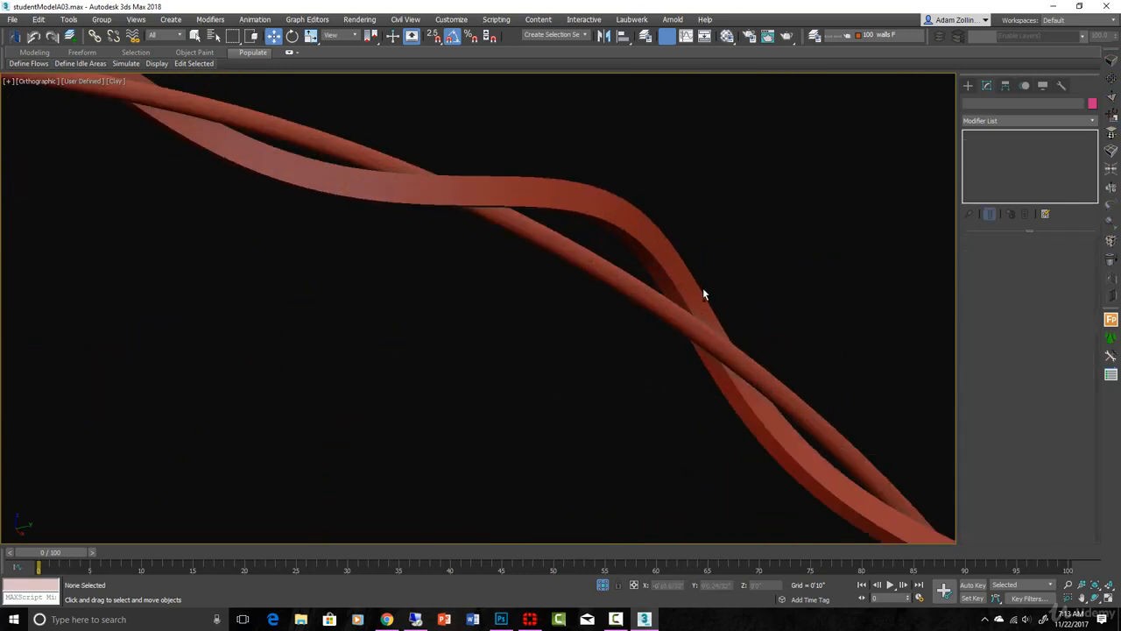
click(703, 287)
scroll(679, 303, down, 8)
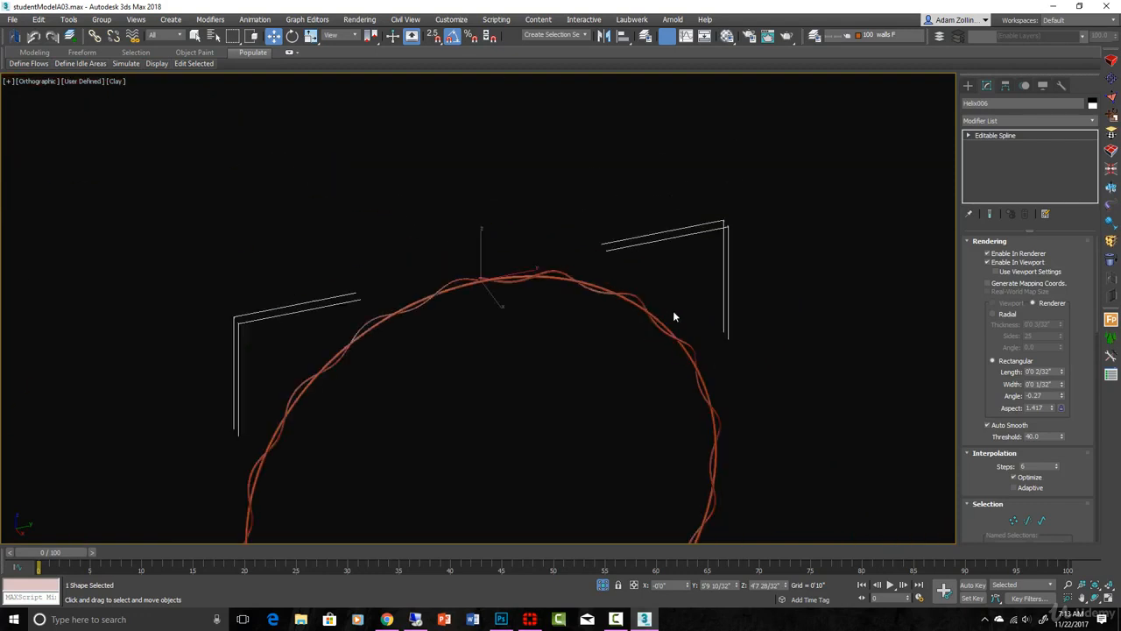
alt+middle_drag(674, 313, 683, 312)
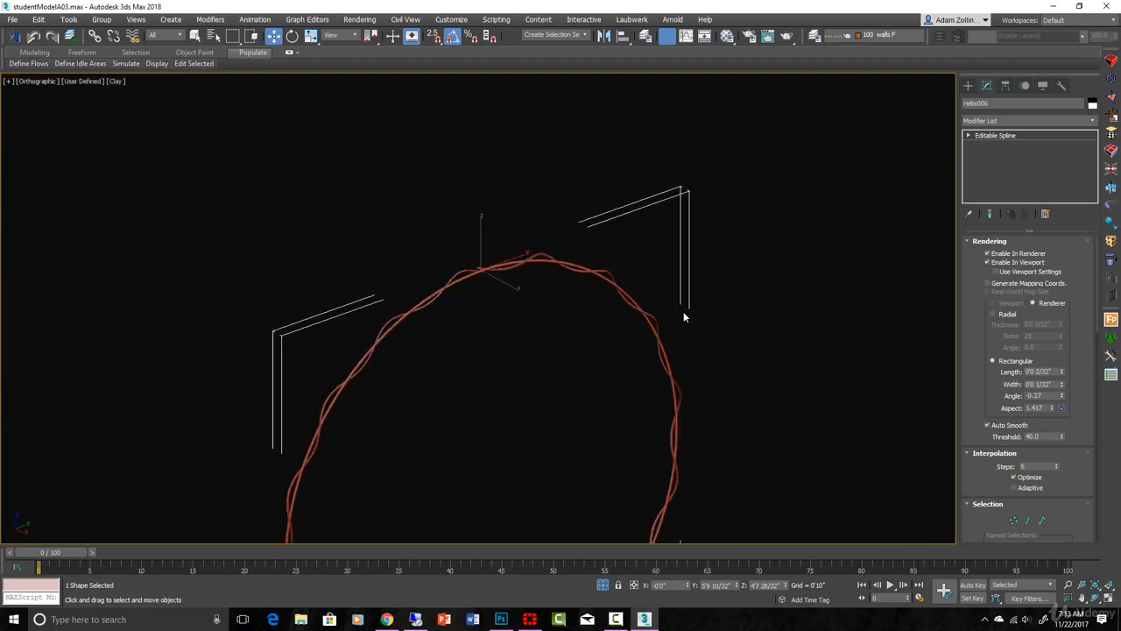
click(683, 311)
Step: Clone a bulb group from the original light ring as an independent copy, placing it clear of the original ring in the right view
key(r)
key(z)
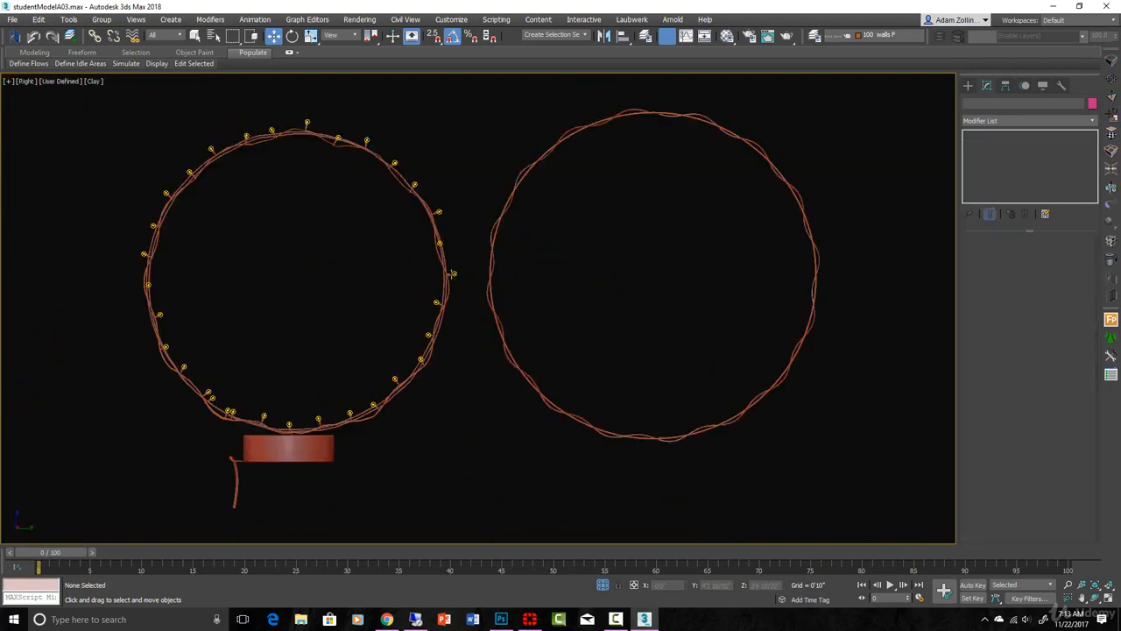
scroll(452, 273, up, 8)
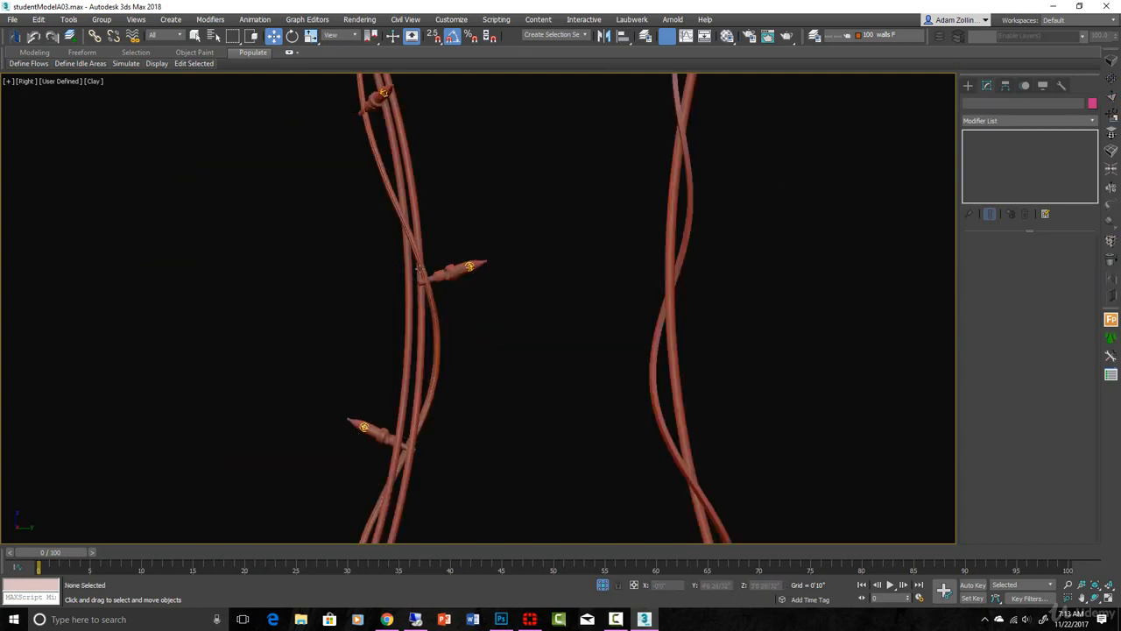
click(452, 273)
scroll(451, 273, down, 3)
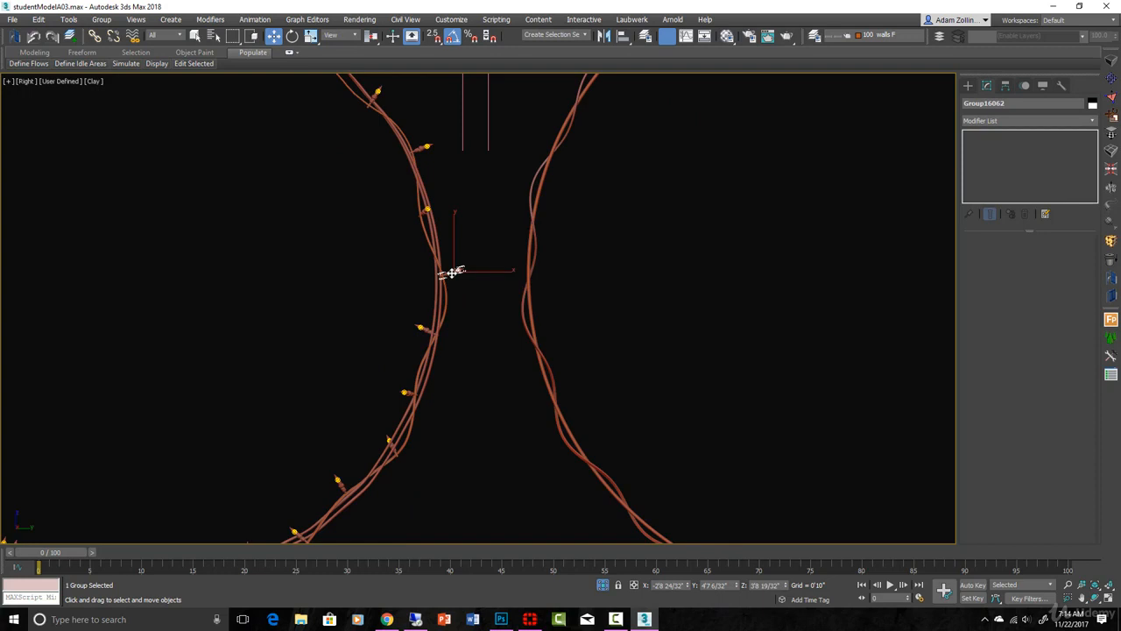
shift+drag(451, 273, 798, 274)
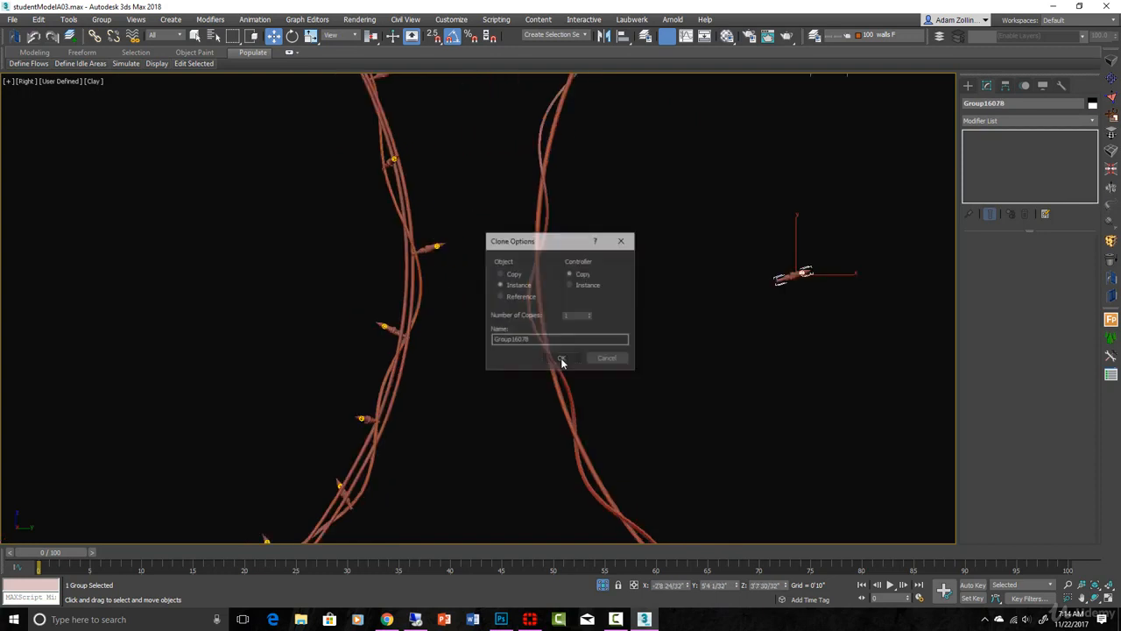
click(503, 274)
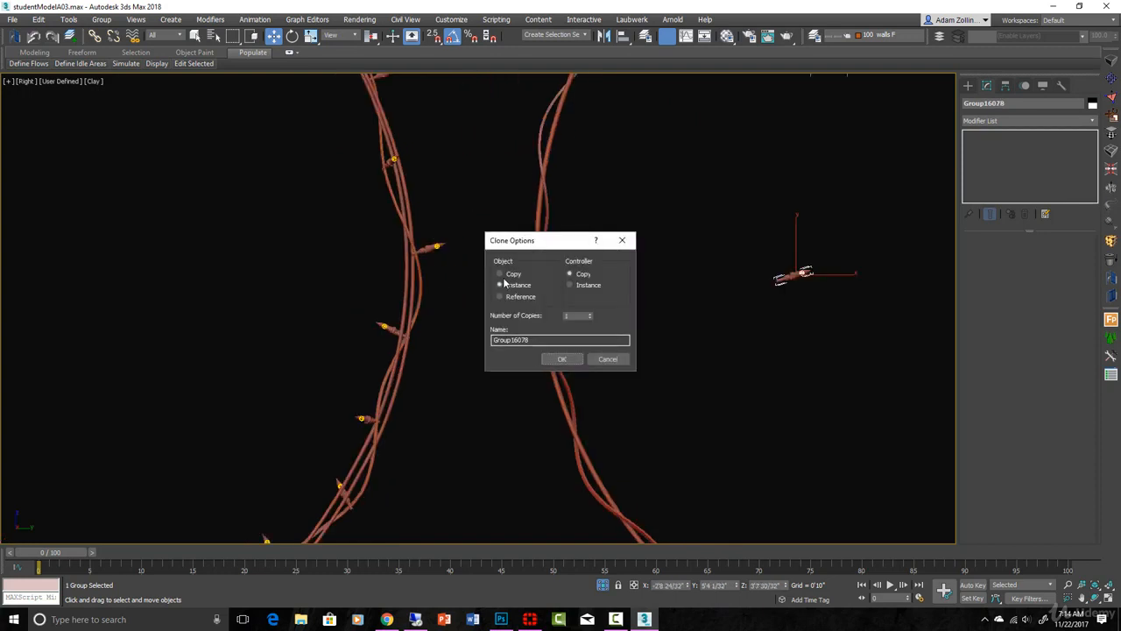
click(563, 359)
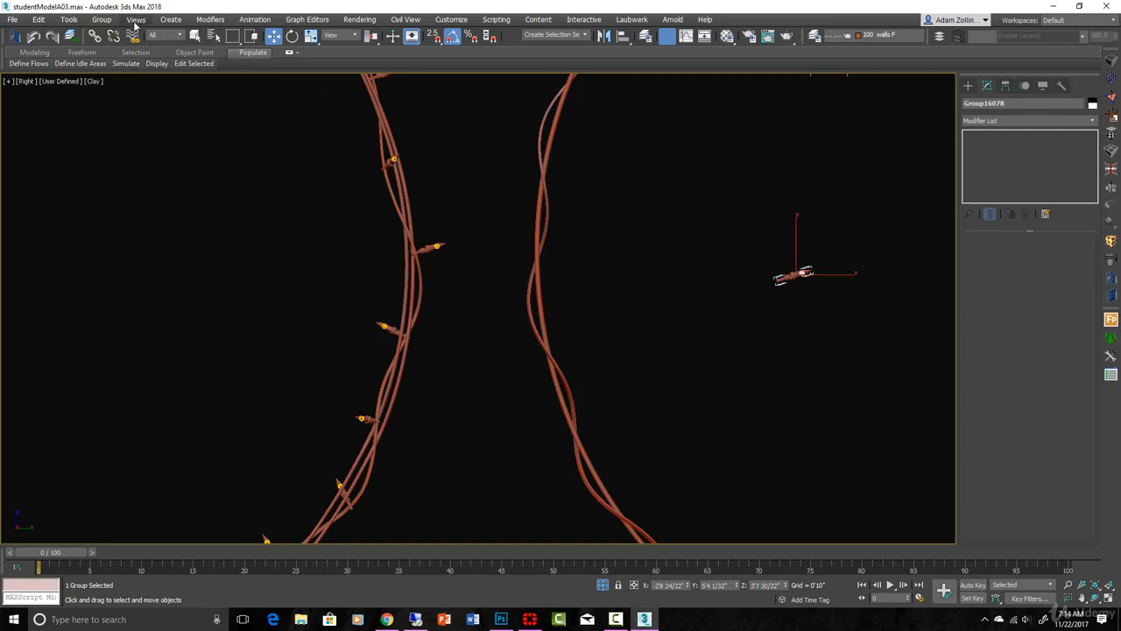
Step: Detach the copied bulb from its parent group and move it just outside the new twisted ring
click(101, 19)
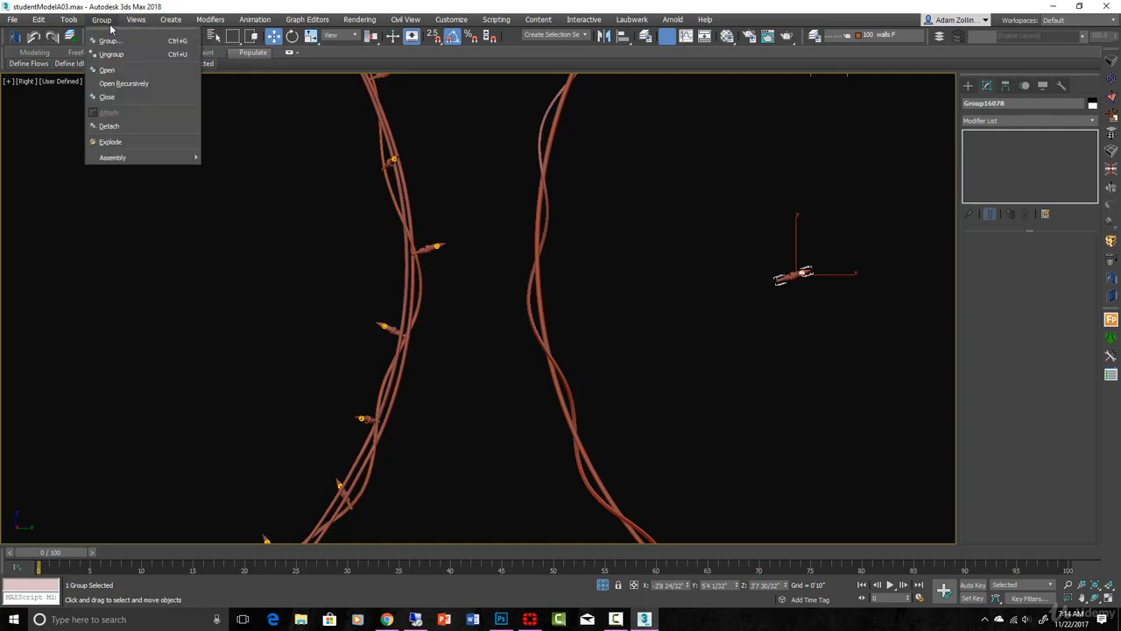
click(122, 128)
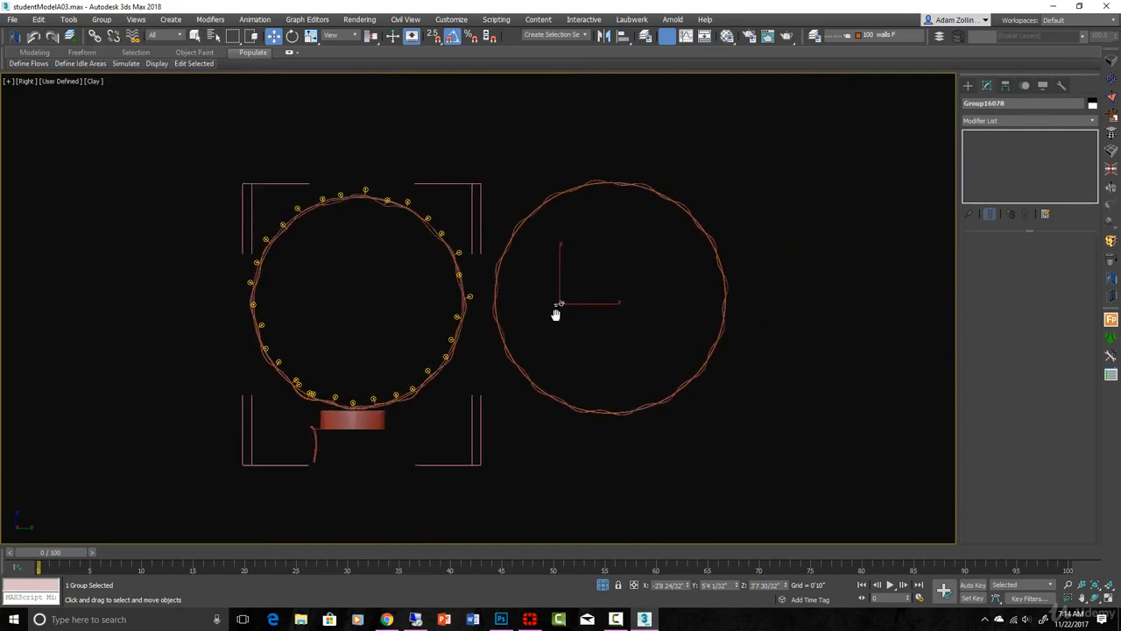
scroll(555, 312, up, 5)
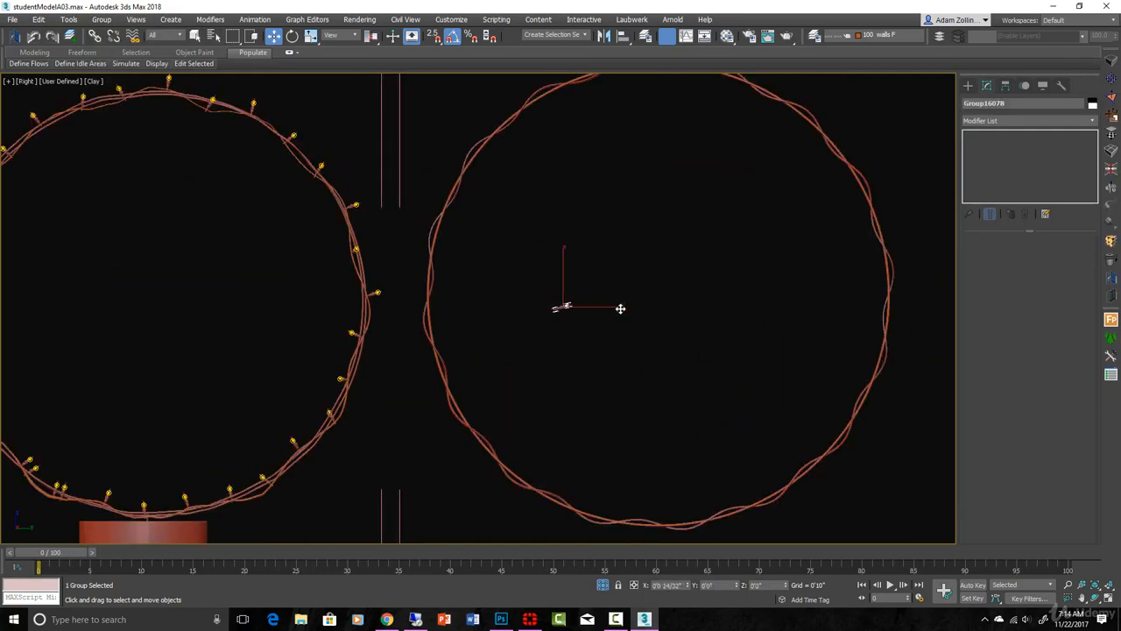
drag(620, 308, 920, 236)
scroll(910, 238, up, 6)
middle_drag(895, 240, 591, 252)
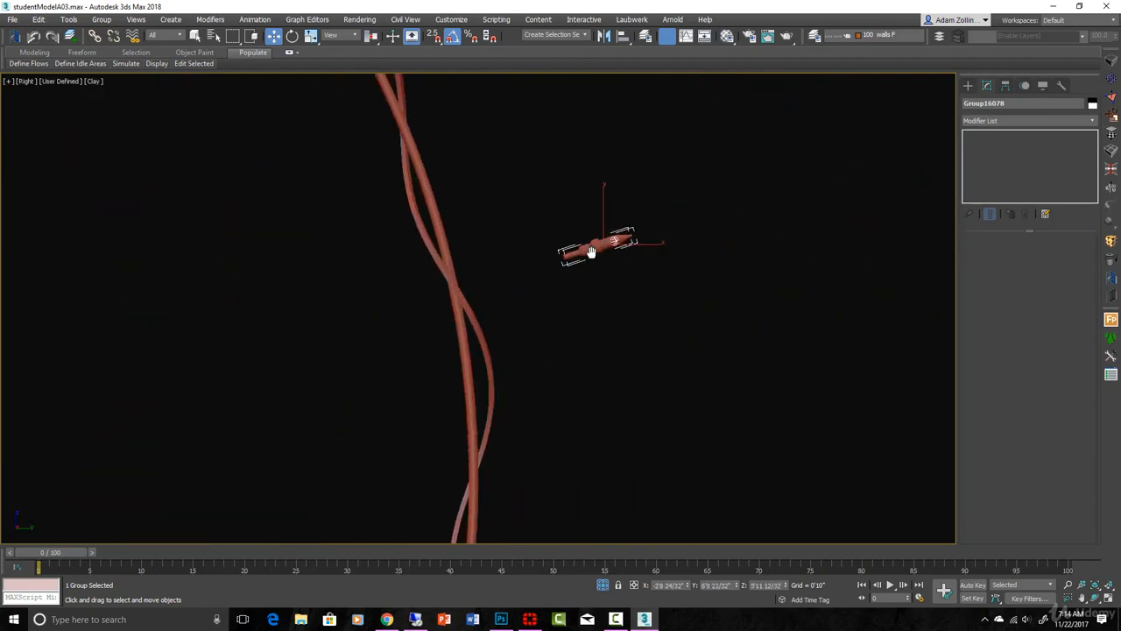
Step: Rotate the copied bulb in the right view so that it stands upright
key(s)
key(e)
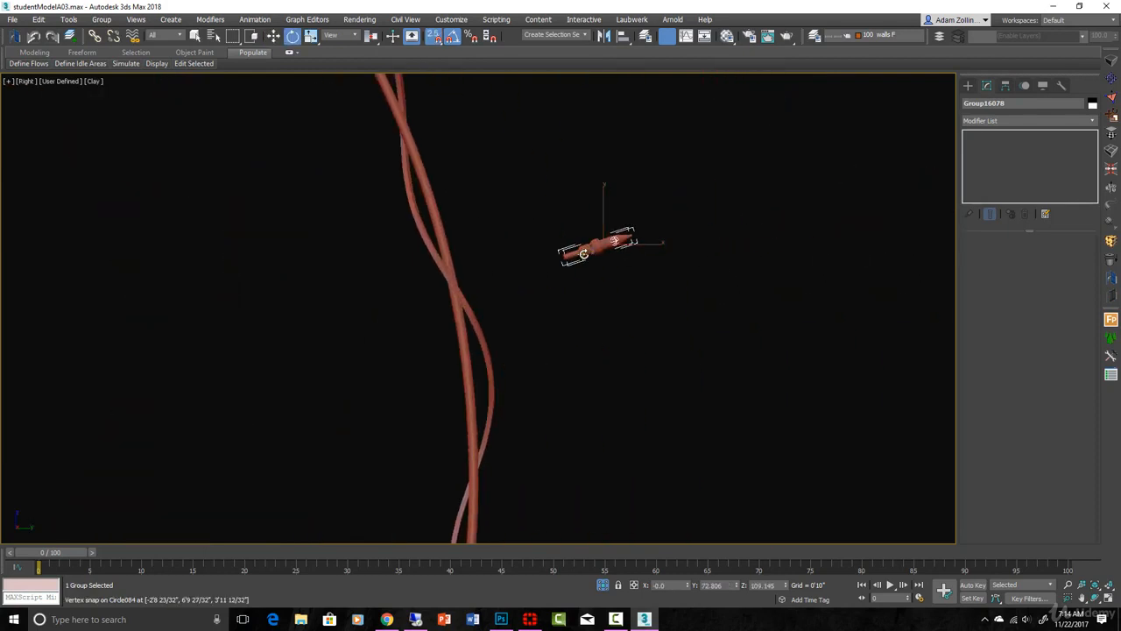
key(s)
drag(581, 254, 626, 295)
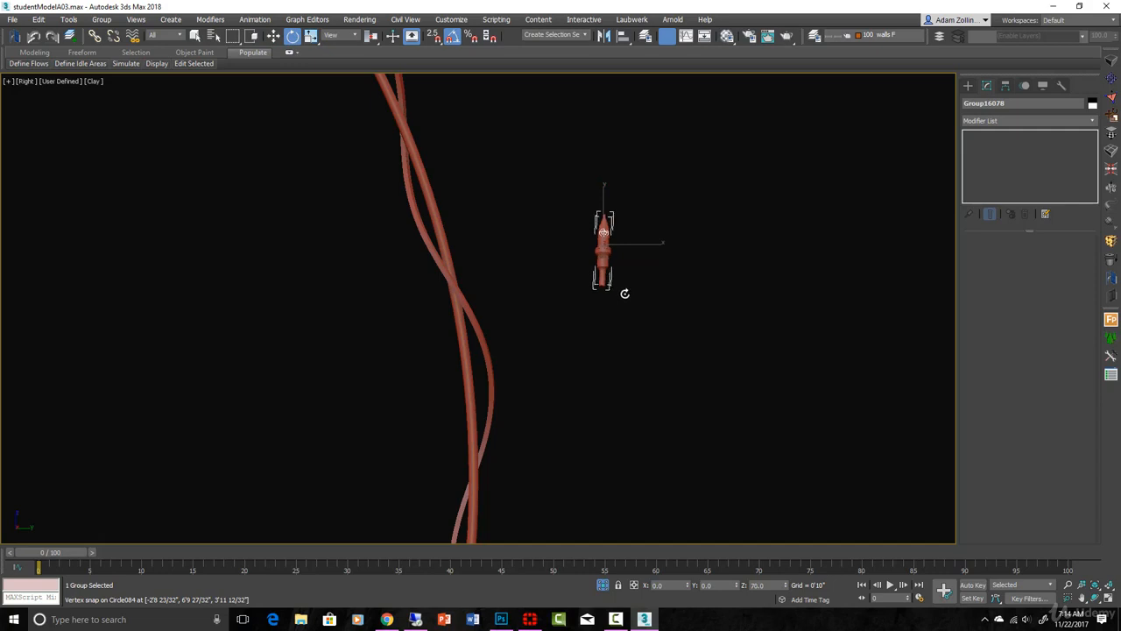
Step: Straighten the tilted bulb in the front view by rotating it to vertical
key(f)
key(z)
scroll(626, 296, down, 4)
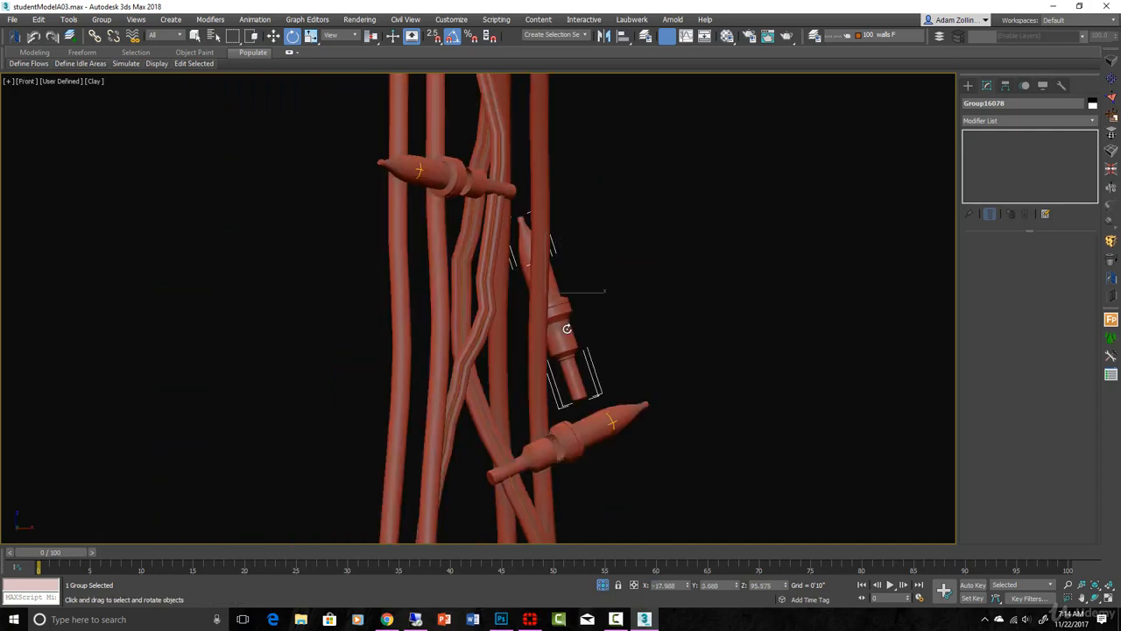
drag(566, 330, 493, 323)
key(r)
key(z)
scroll(493, 323, down, 2)
scroll(493, 323, down, 2)
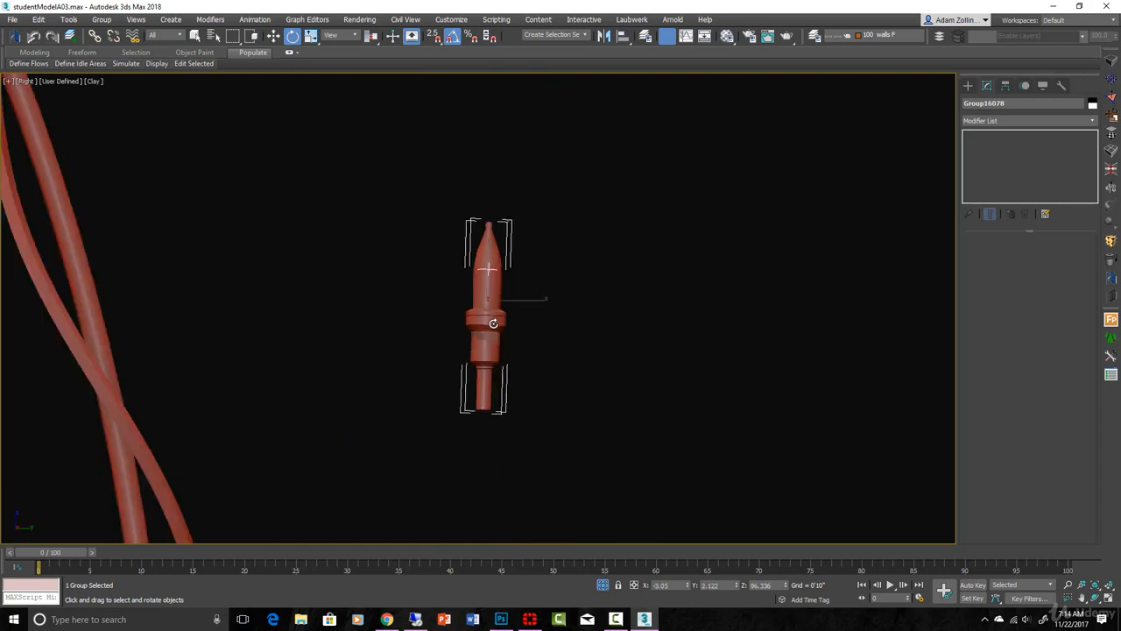
Step: Examine the upright bulb and its inner parts in wireframe from the front and right views
mouse_move(526, 345)
alt+middle_down()
mouse_move(499, 347)
mouse_move(541, 375)
mouse_move(581, 362)
alt+middle_up()
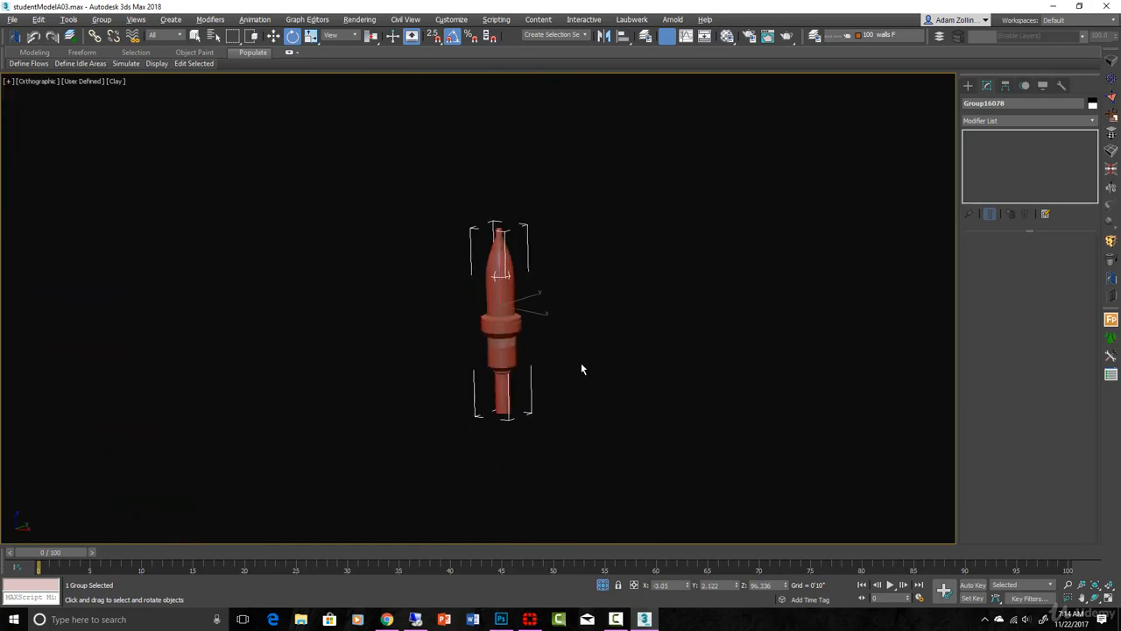
key(f)
scroll(571, 363, up, 2)
key(F3)
key(r)
key(z)
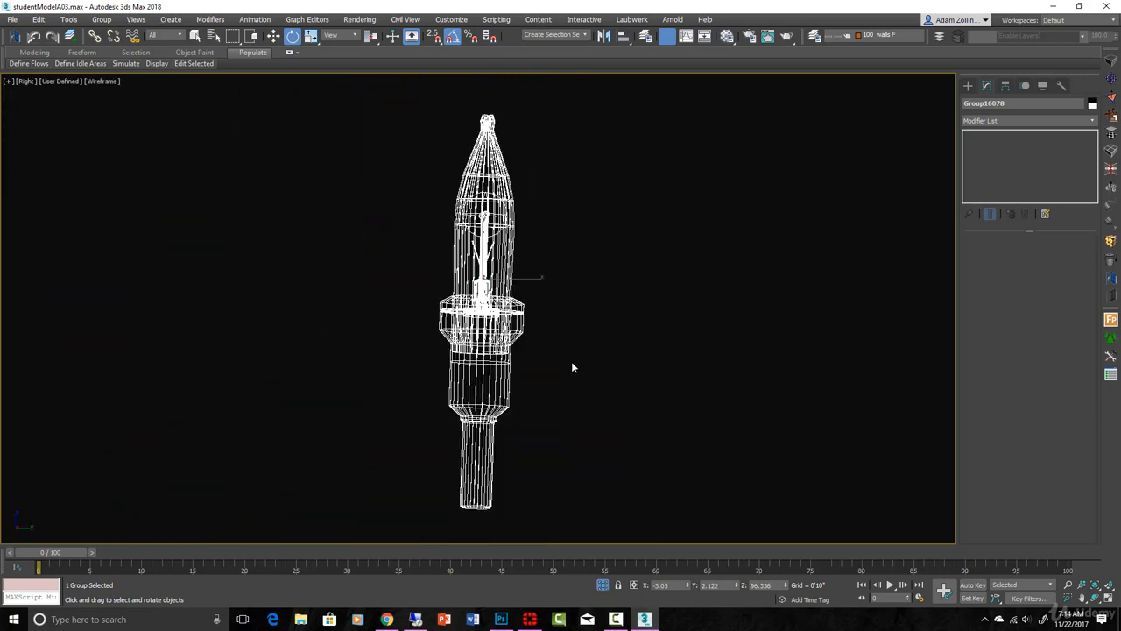
click(543, 354)
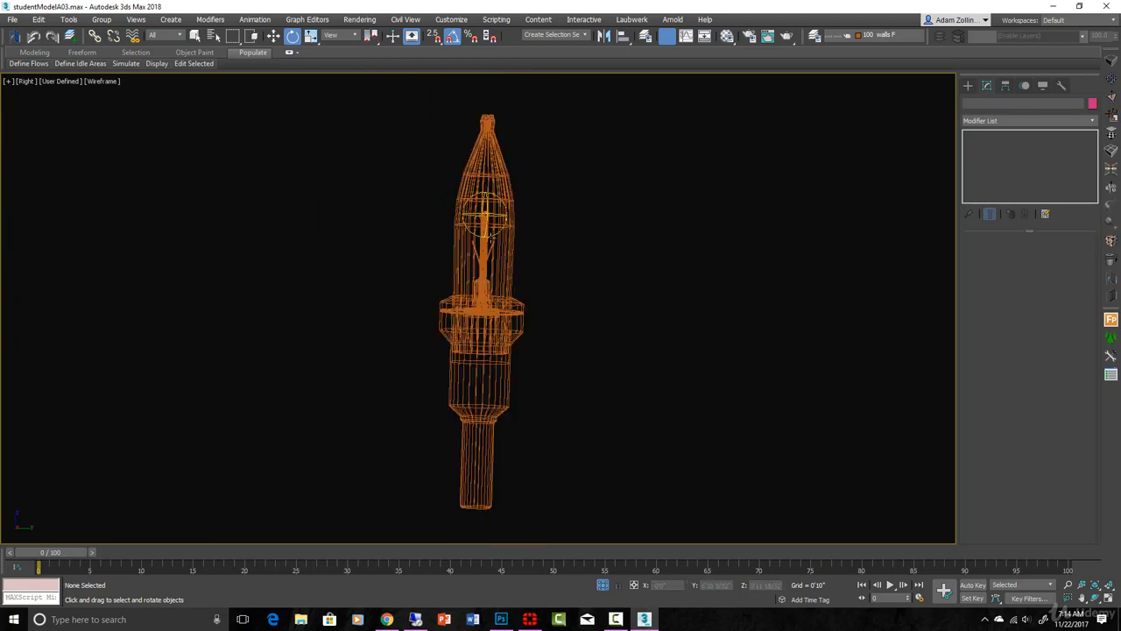
click(492, 216)
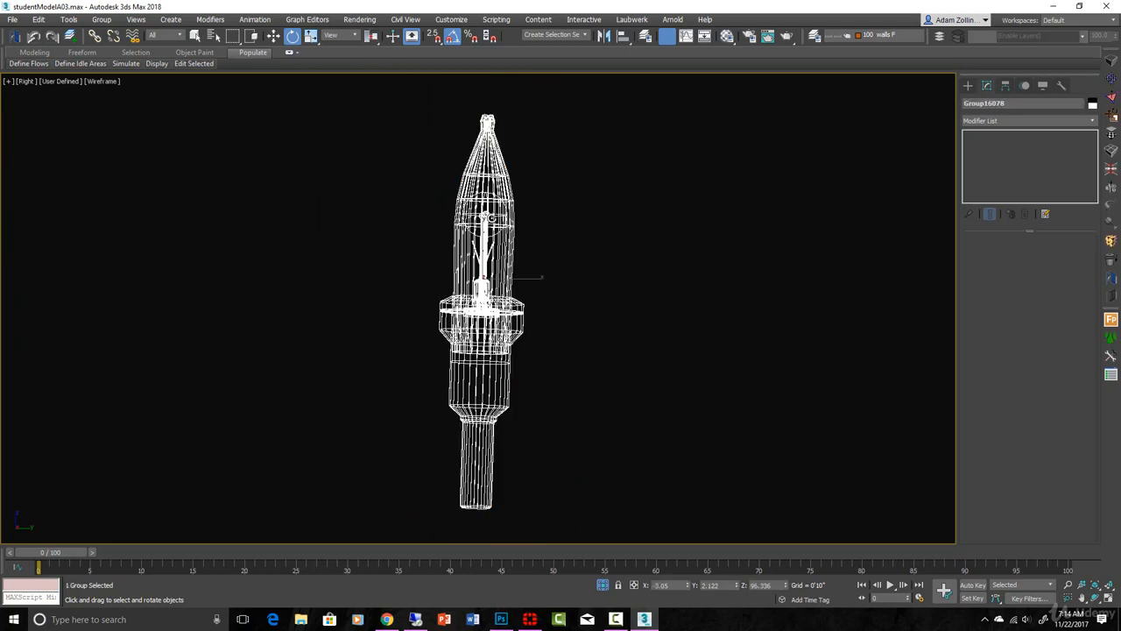
Step: Show the bulb group's pivot, check its position at the base in wireframe and shaded display, and leave pivot editing
click(1005, 85)
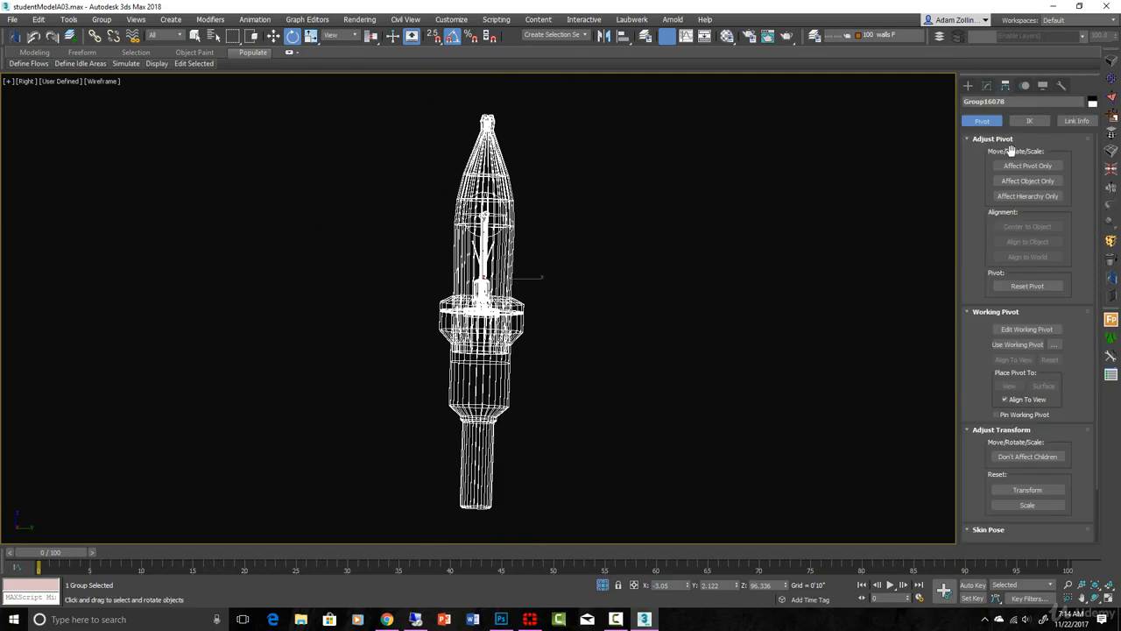
click(1027, 166)
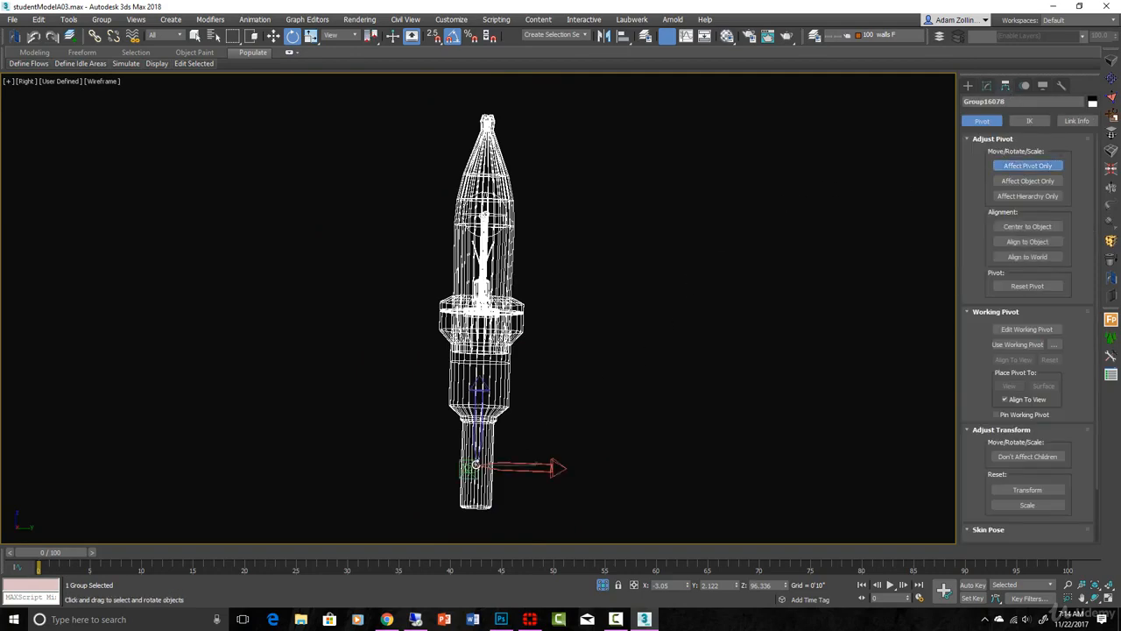
alt+middle_drag(482, 464, 532, 475)
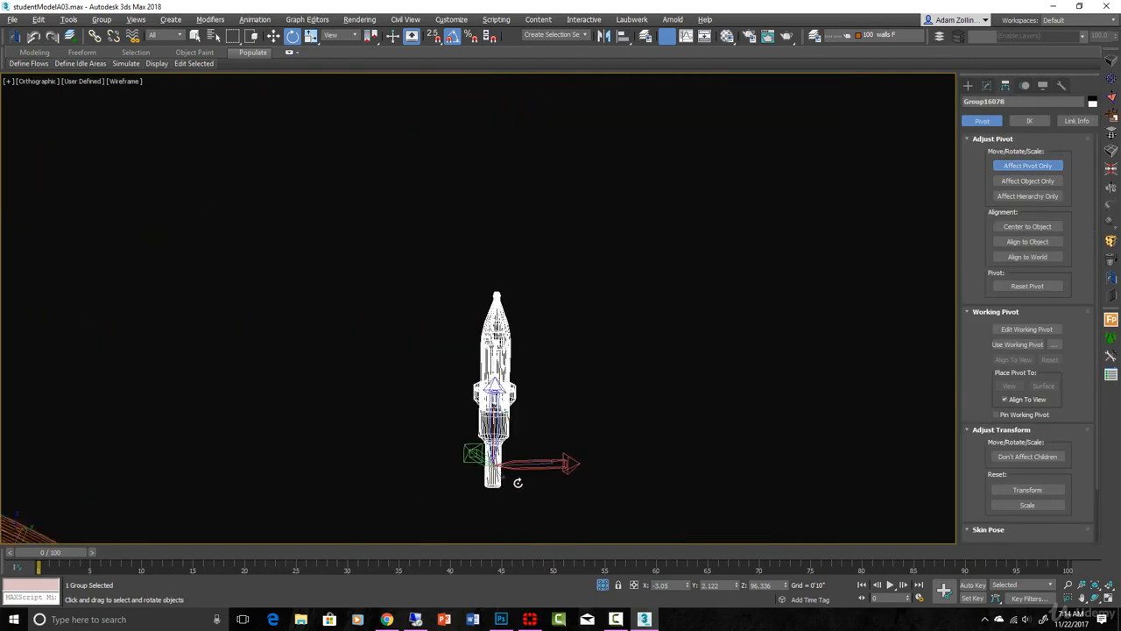
key(F3)
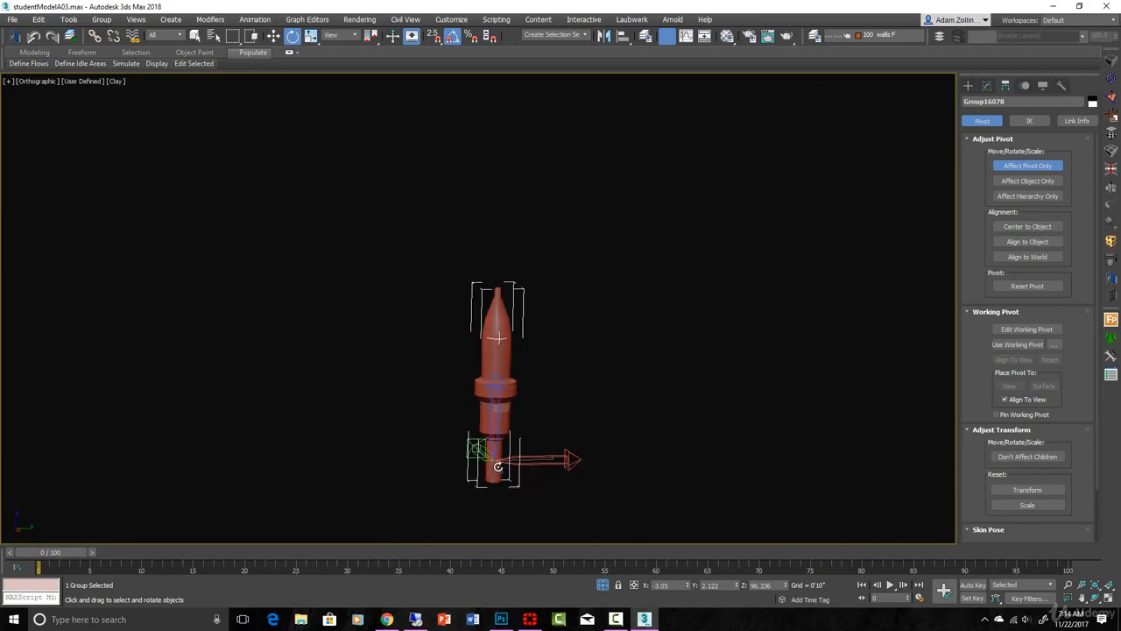
scroll(830, 406, up, 2)
click(1047, 167)
scroll(308, 412, down, 6)
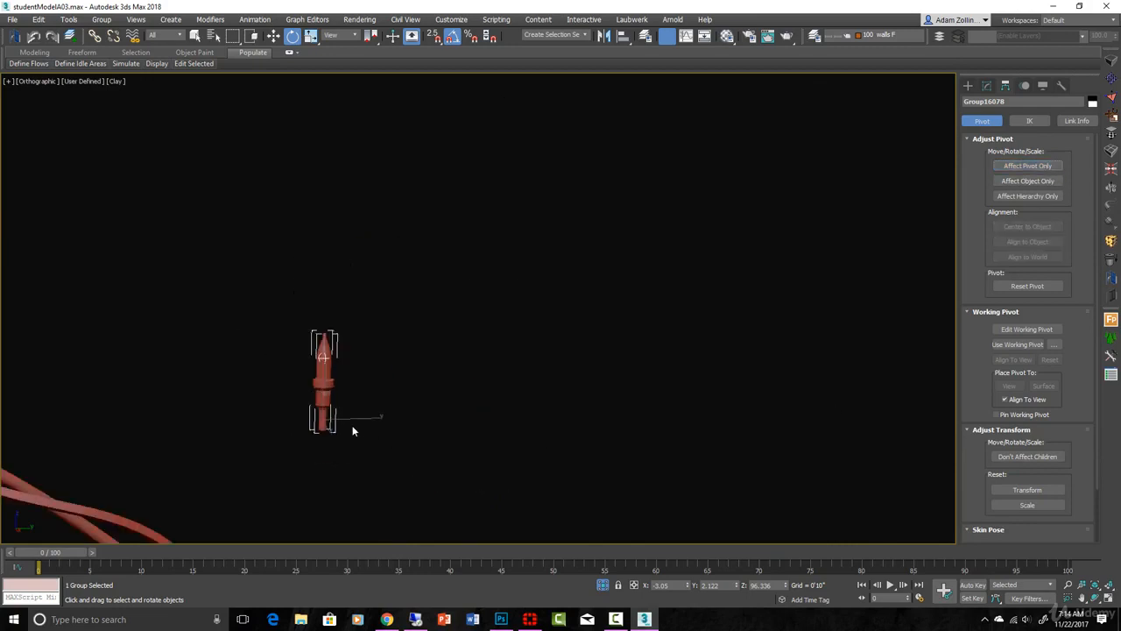
Step: Open the Spacing Tool for the selected bulb beside the twisted ring
middle_drag(359, 430, 783, 237)
scroll(602, 310, up, 2)
scroll(602, 310, down, 3)
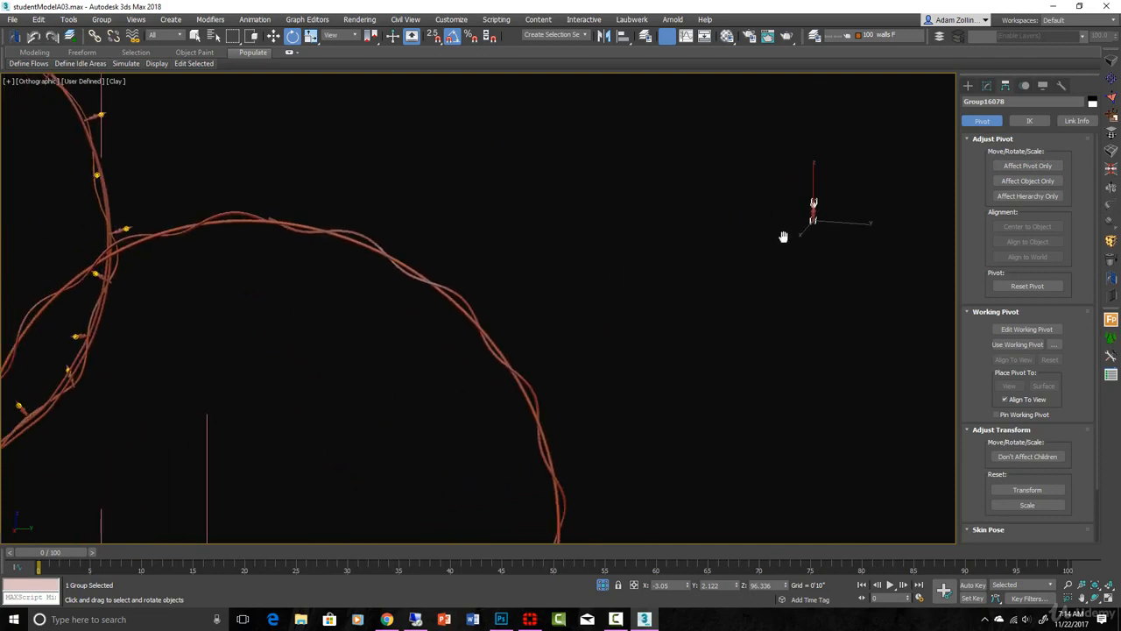
key(r)
scroll(627, 270, down, 2)
scroll(614, 269, up, 4)
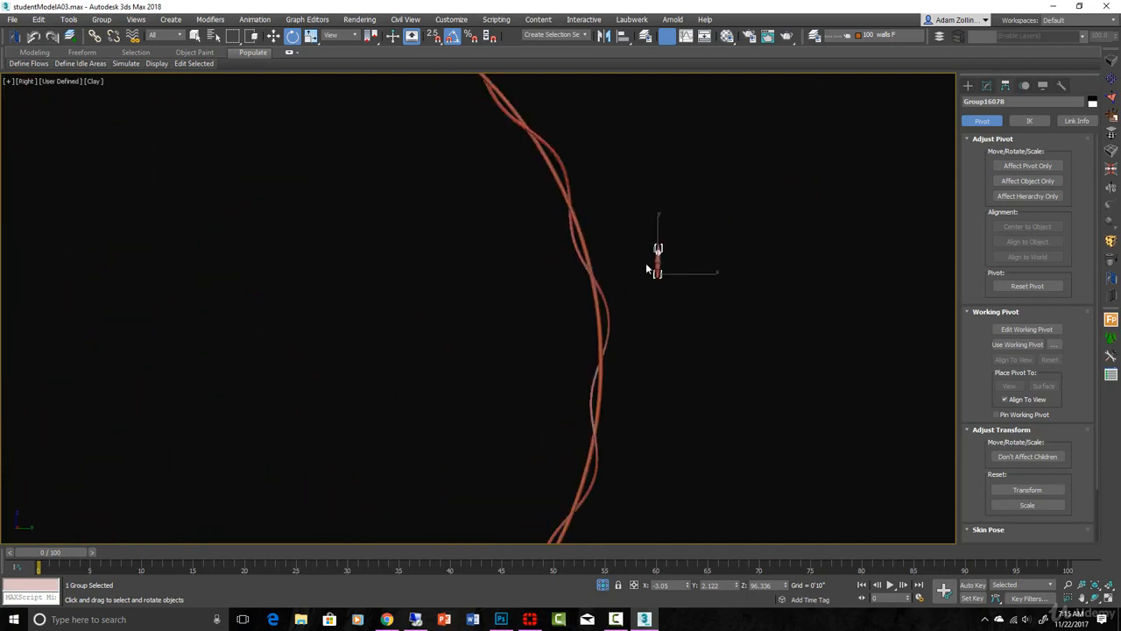
click(39, 21)
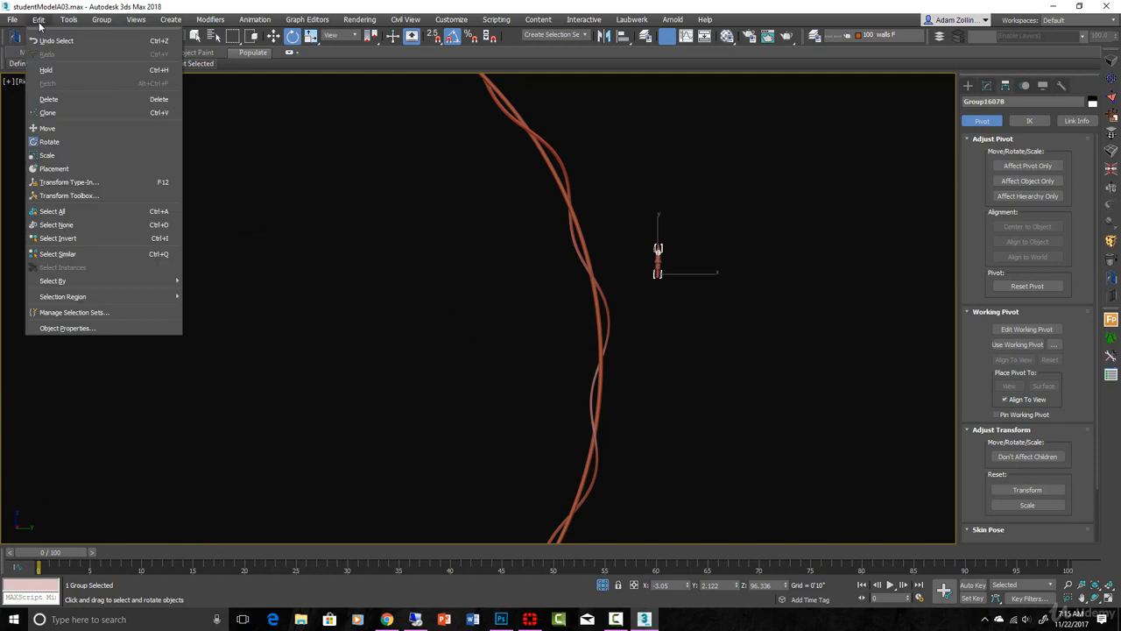
mouse_move(61, 24)
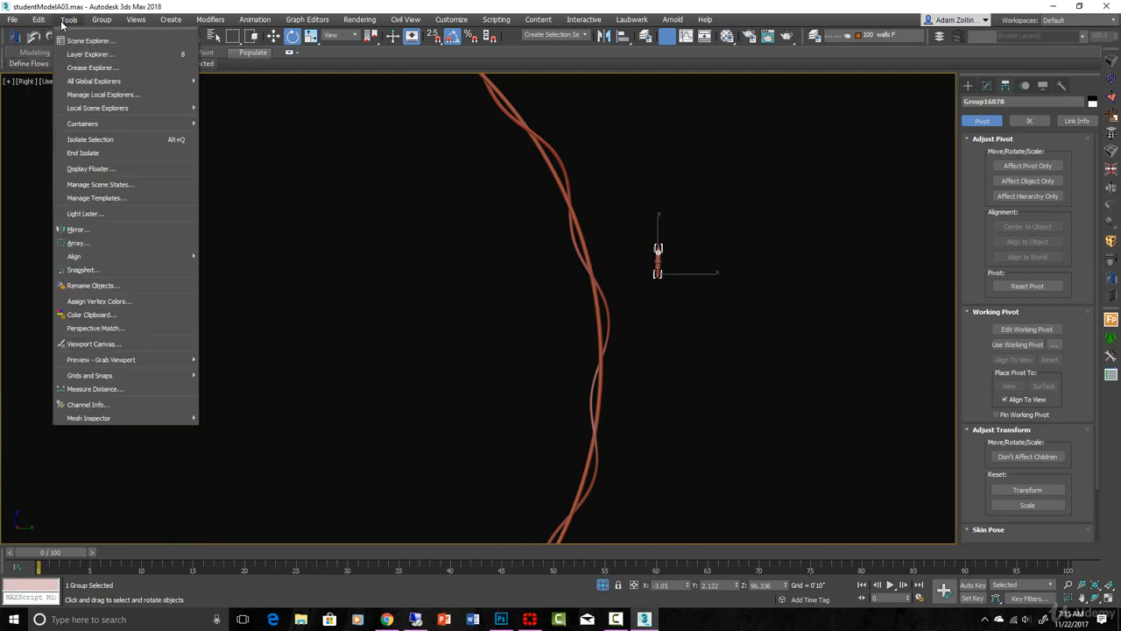
mouse_move(96, 261)
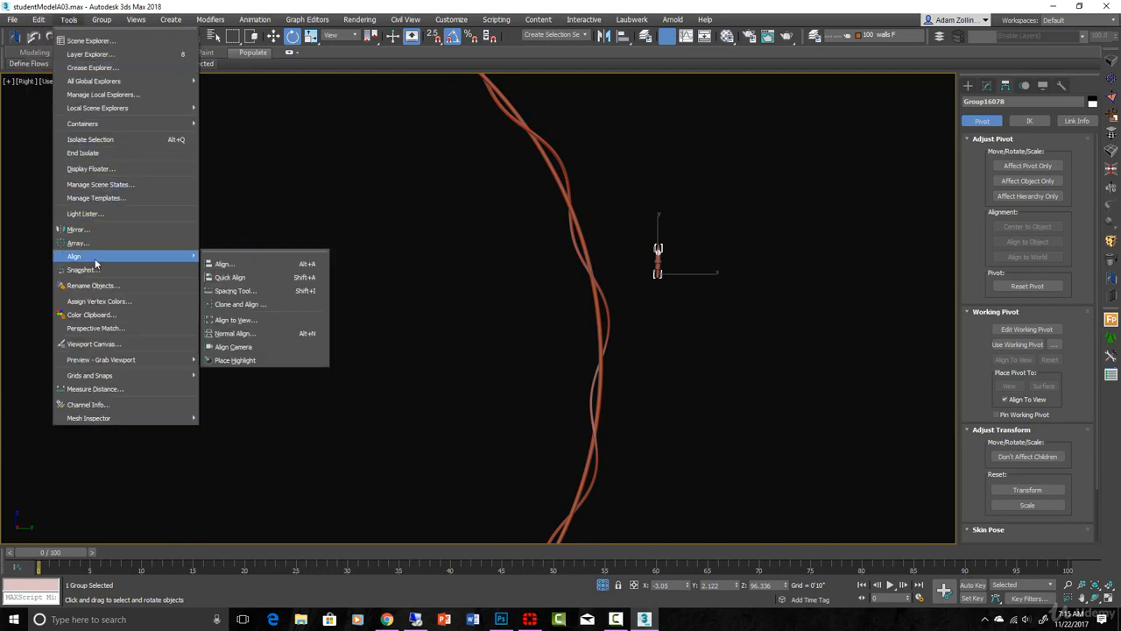
click(255, 294)
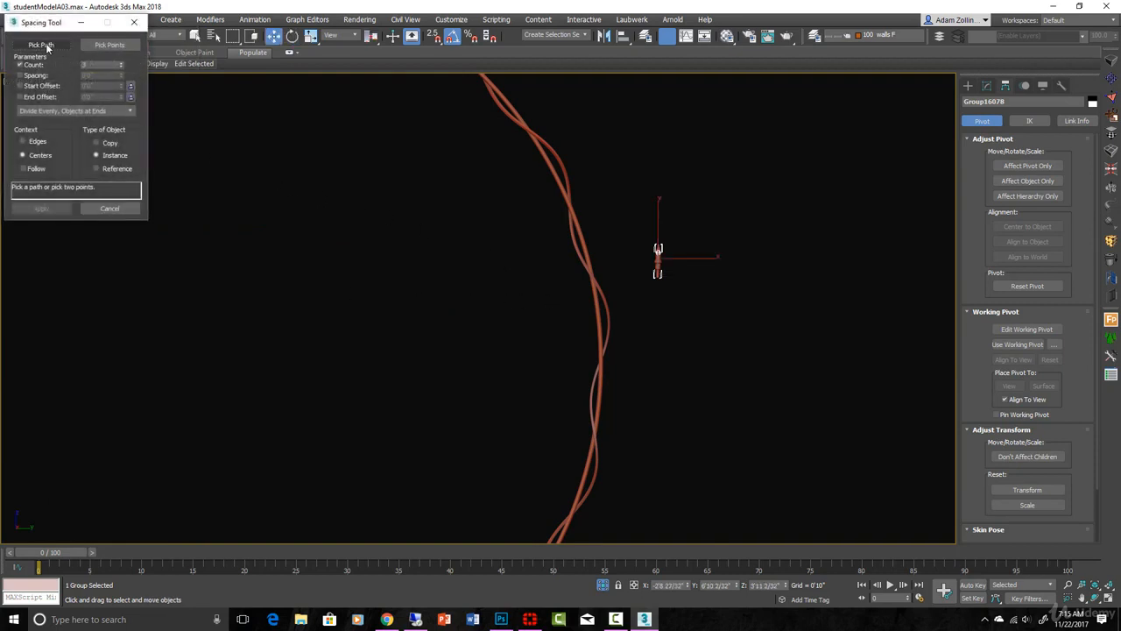
Step: Pick the twisted helix as the spacing path and inspect the bulb instances placed on the ring
click(41, 45)
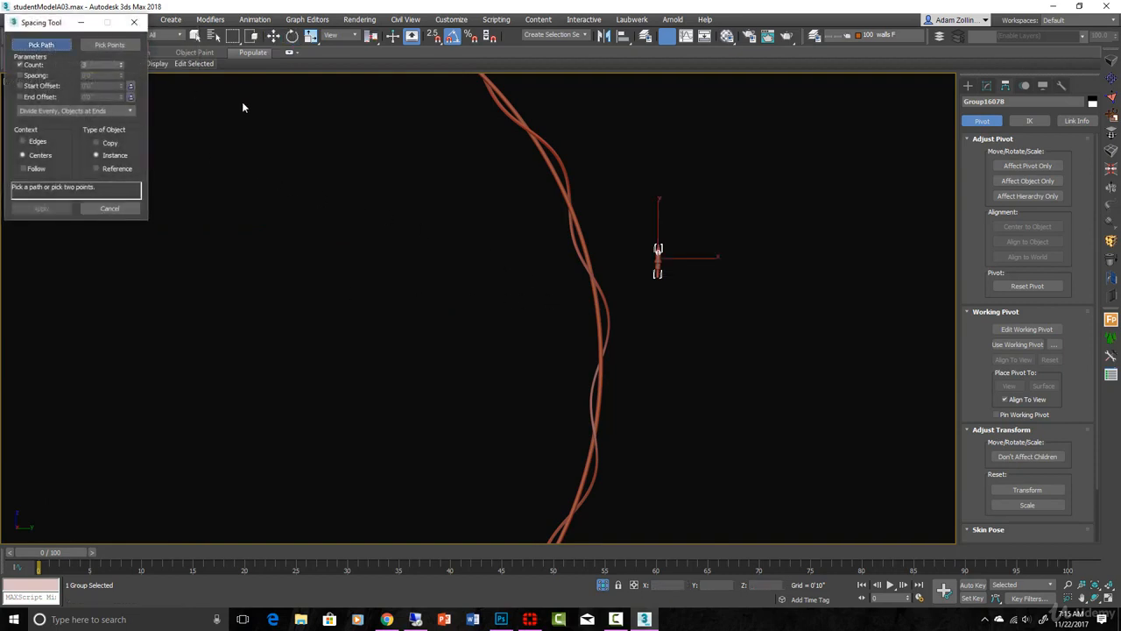
scroll(561, 169, up, 2)
click(563, 168)
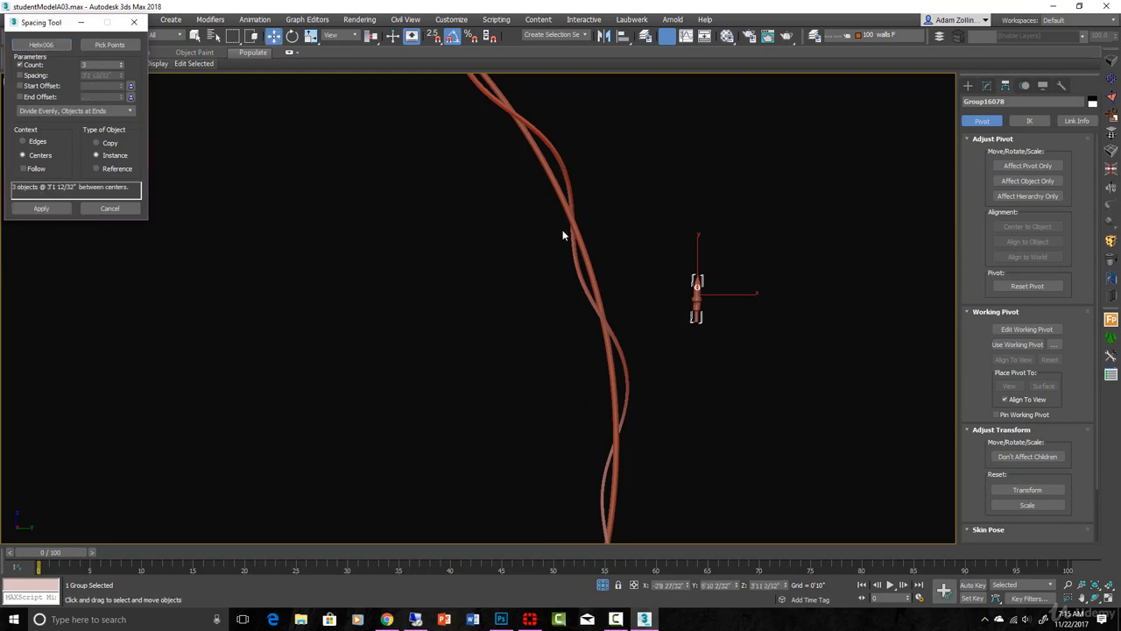
scroll(563, 234, down, 5)
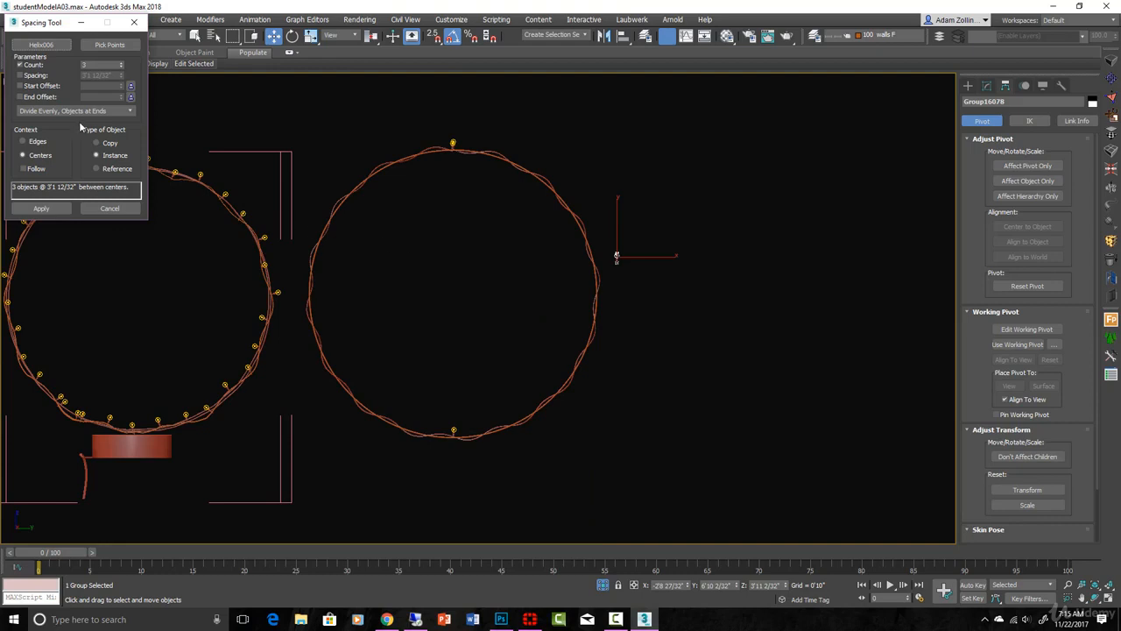
scroll(447, 140, up, 8)
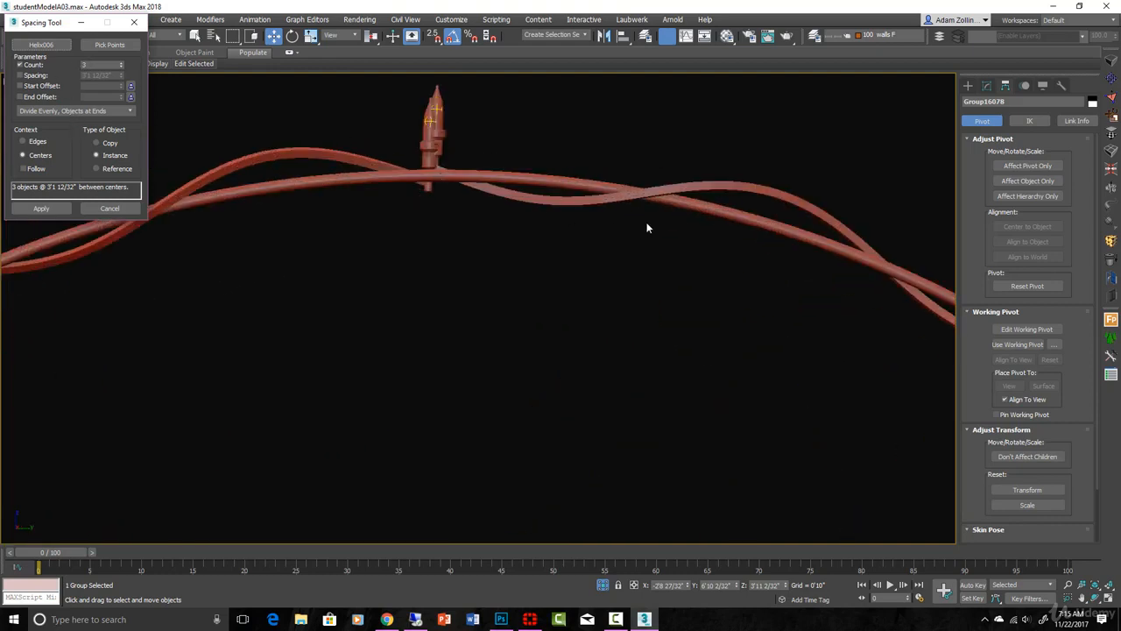
Step: Turn on Follow in the Spacing Tool so the bulb instances align with the helix path
scroll(493, 175, down, 8)
middle_drag(560, 342, 585, 219)
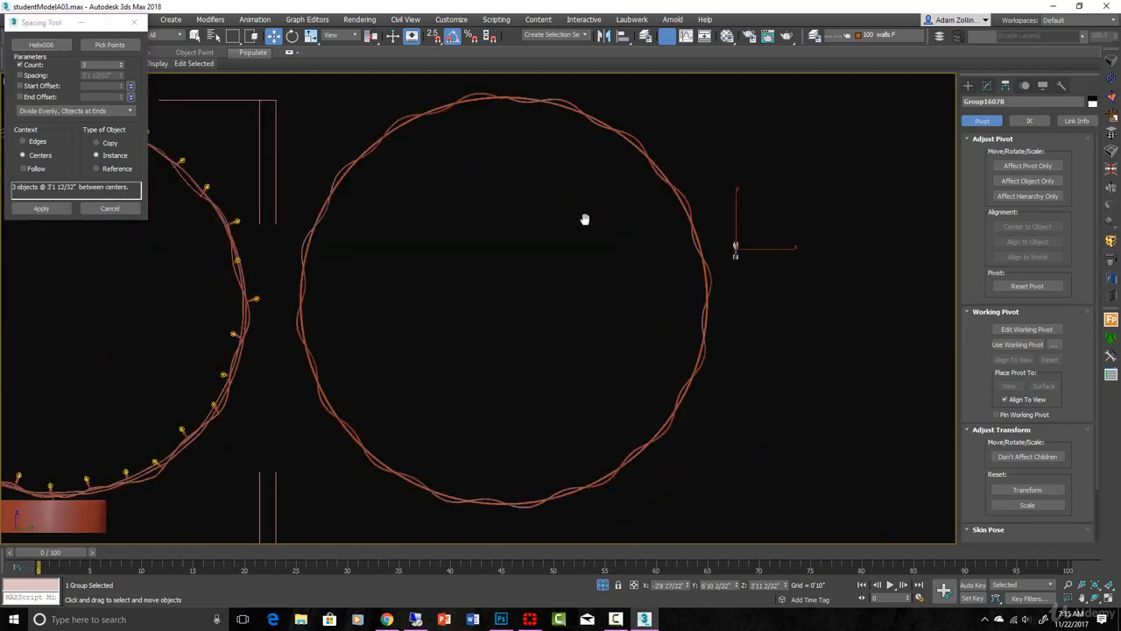
click(28, 170)
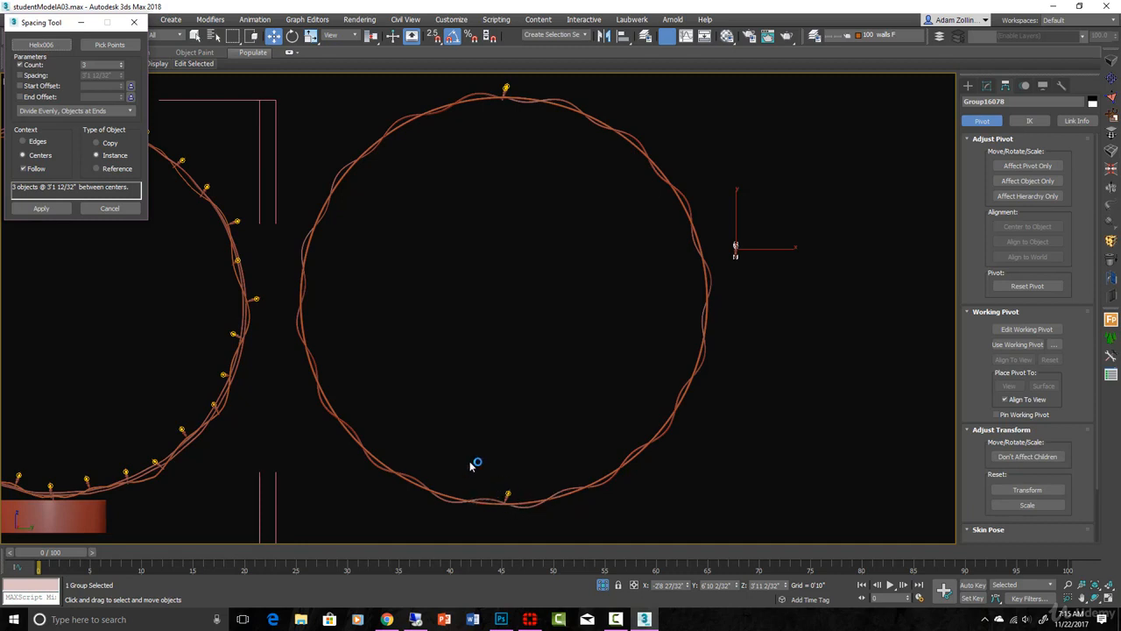
click(24, 170)
Step: Switch the bulb distribution from a fixed count to a specified spacing of 4" and check the whole ring
click(20, 67)
click(21, 75)
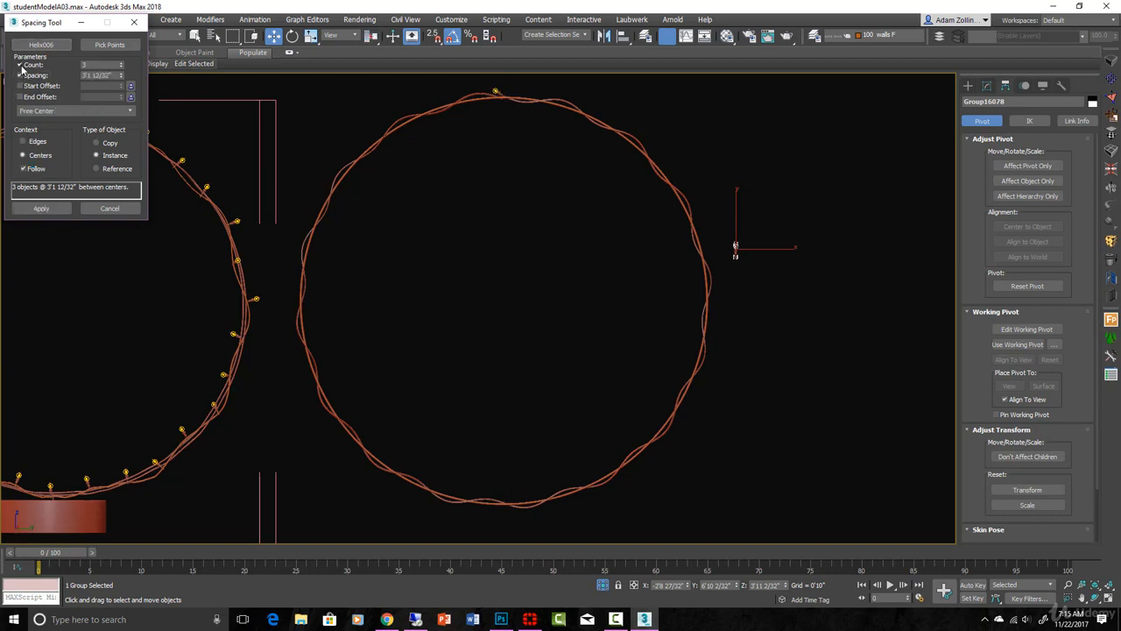
double_click(108, 76)
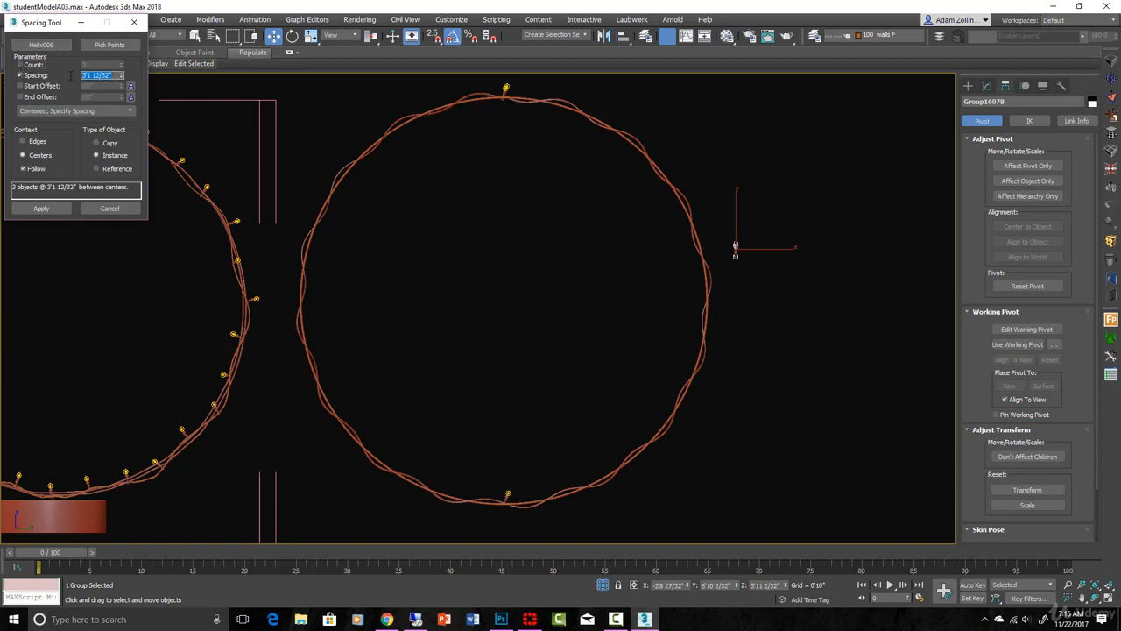
text(4)
key(Return)
scroll(403, 262, down, 3)
alt+middle_drag(432, 317, 462, 340)
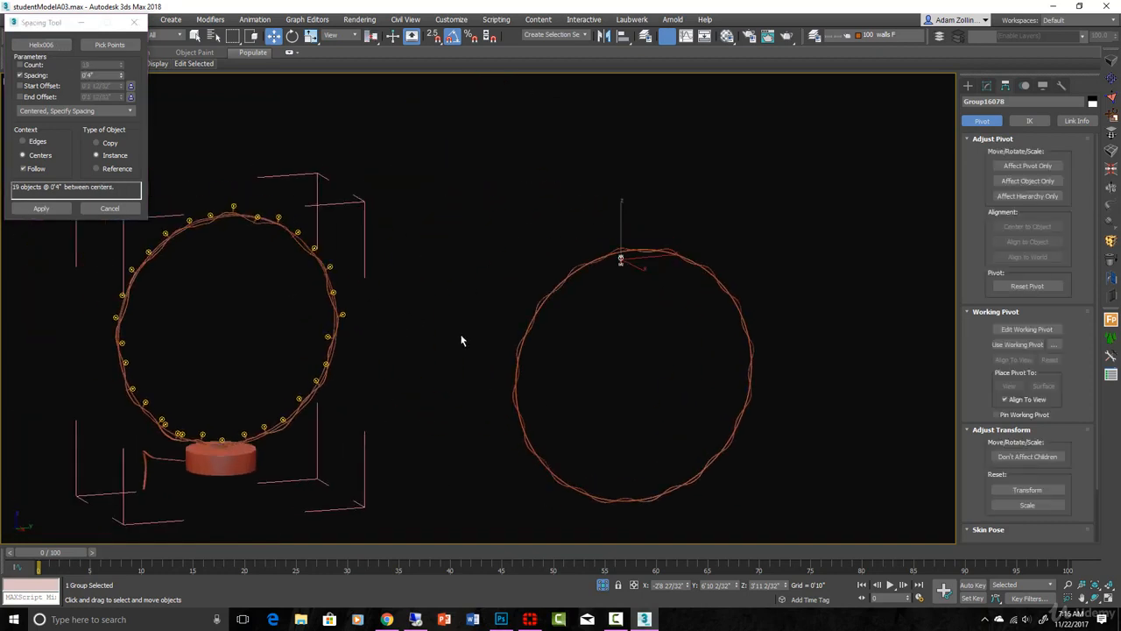
middle_drag(606, 397, 528, 351)
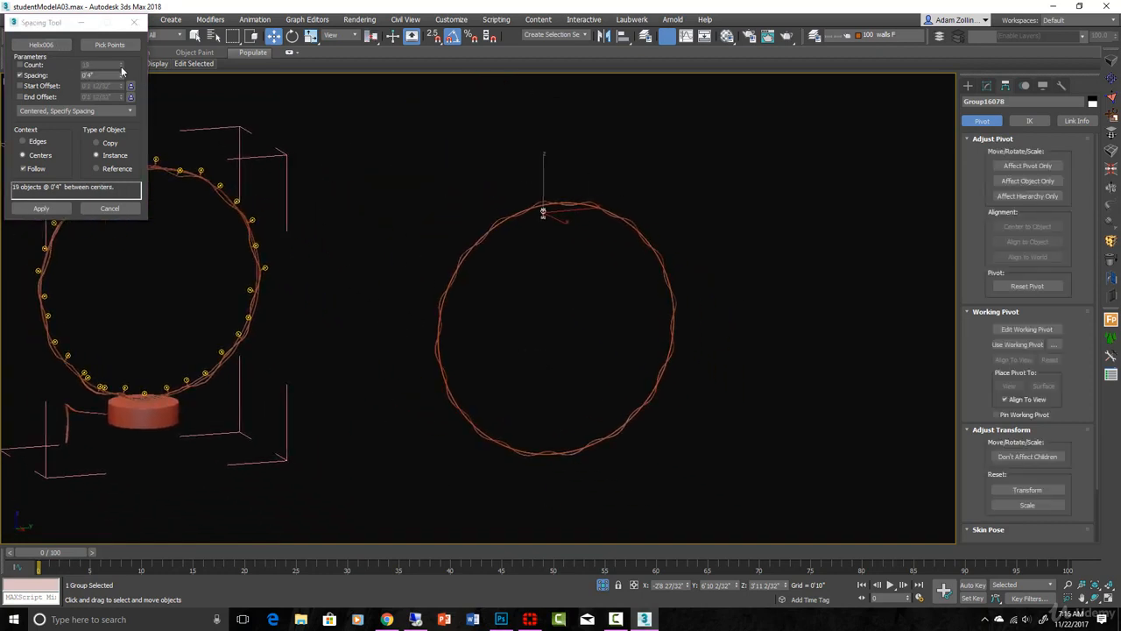
Step: Reduce the bulb spacing to 3" and apply the instances along the helix
click(122, 78)
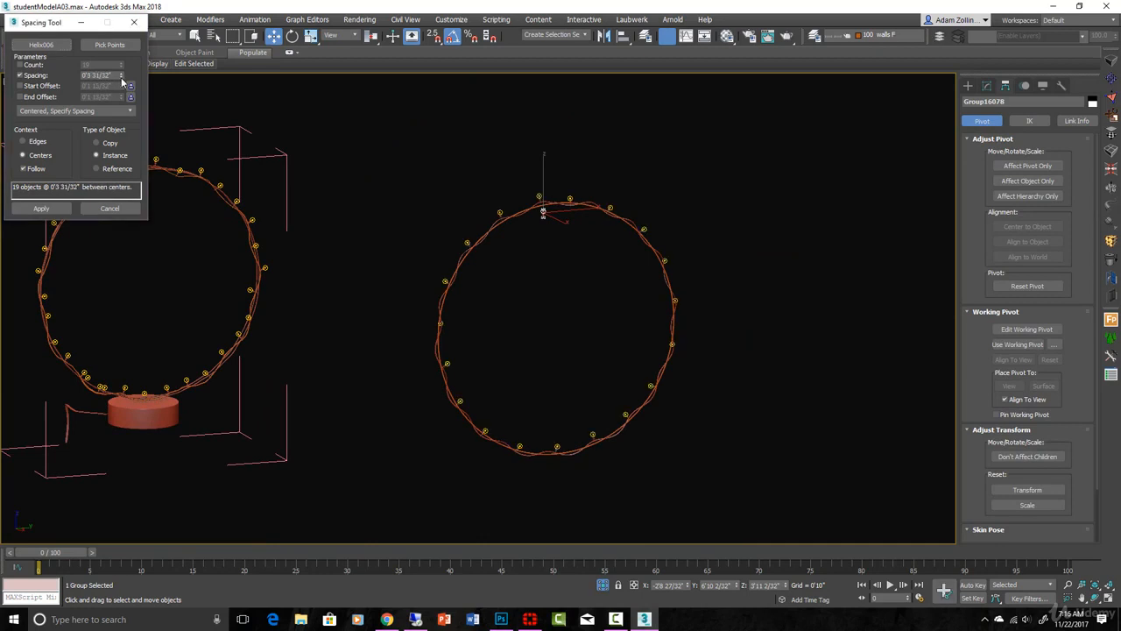
scroll(579, 267, up, 4)
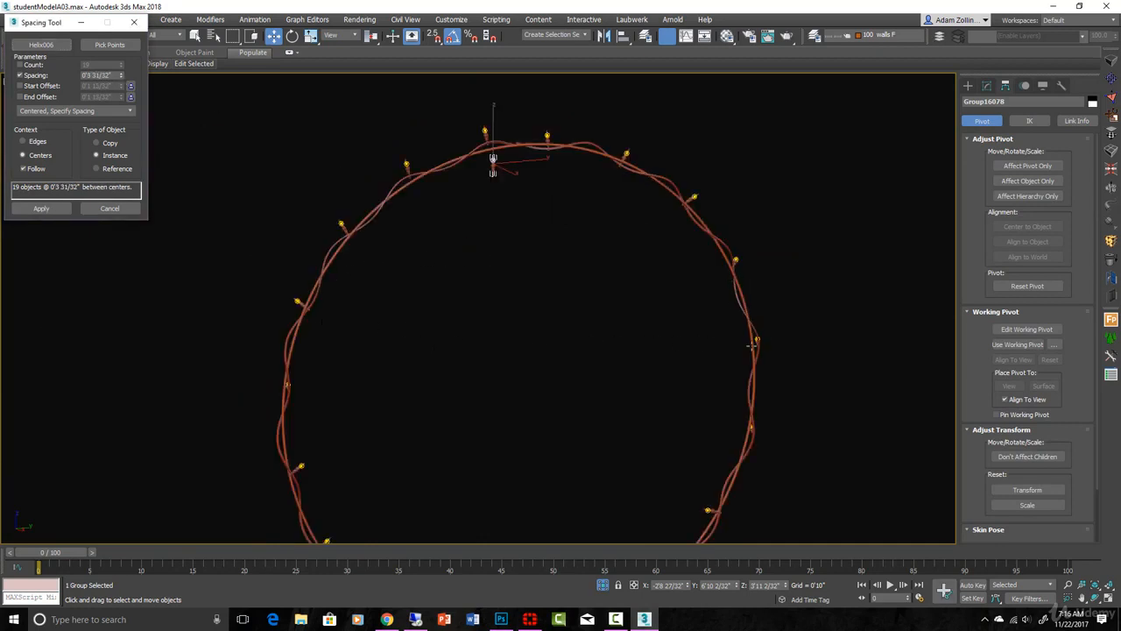
middle_drag(763, 487, 765, 342)
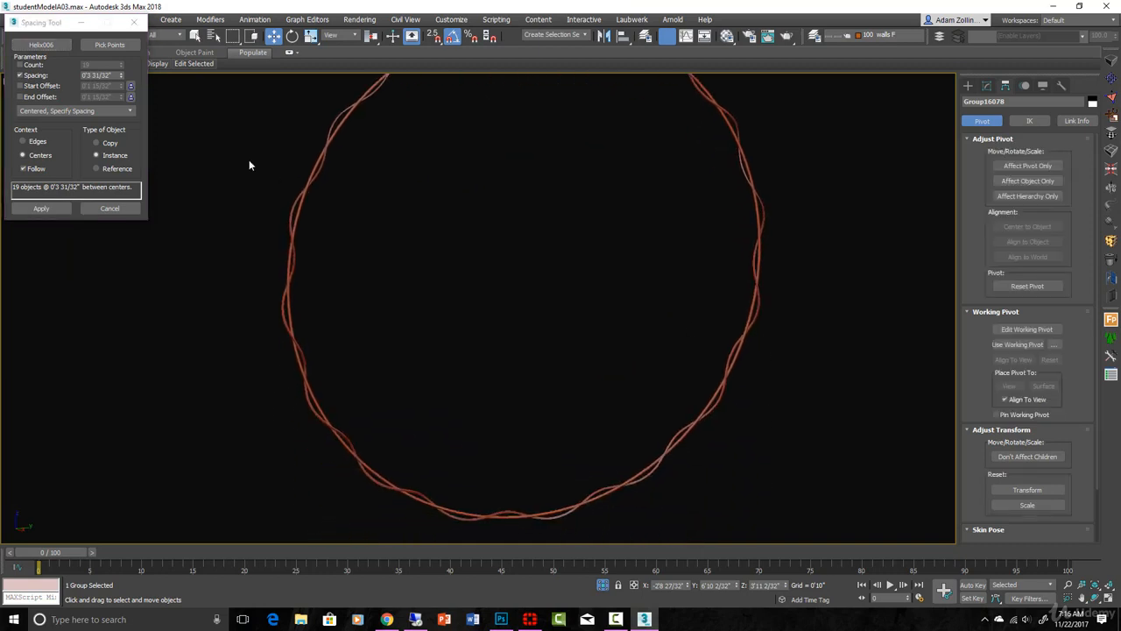
drag(115, 75, 1, 86)
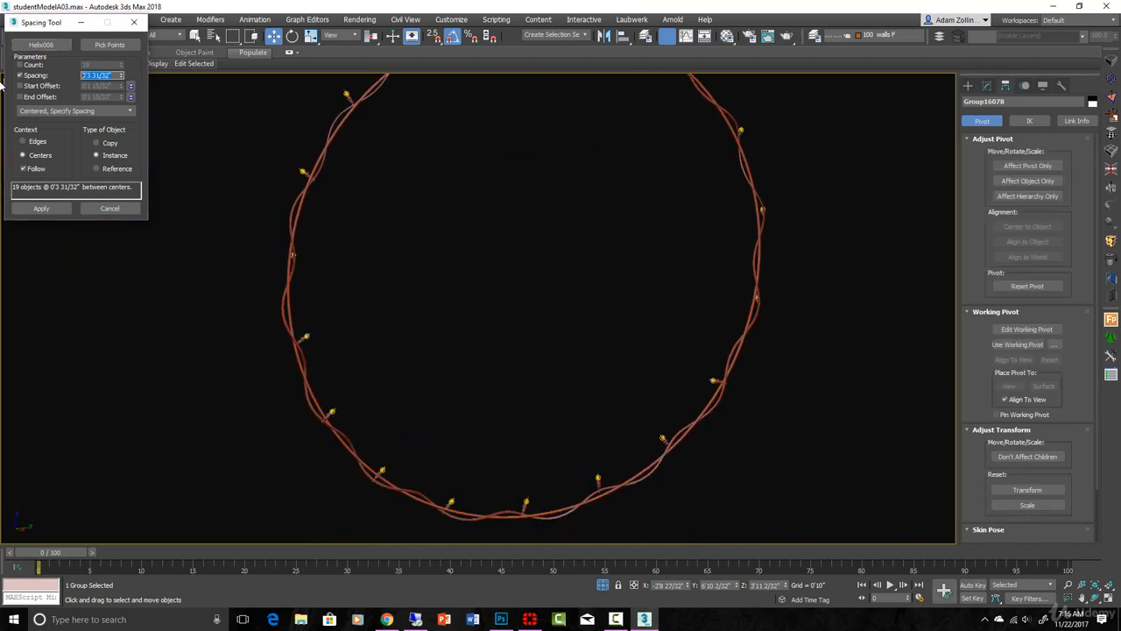
text(3)
key(Return)
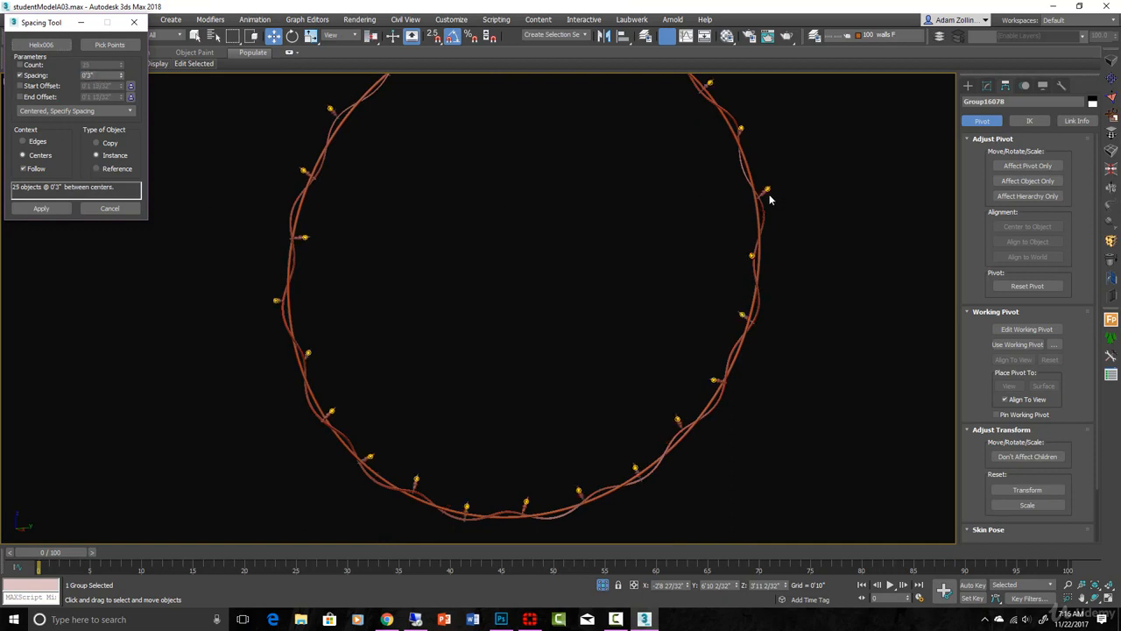
click(40, 209)
click(41, 209)
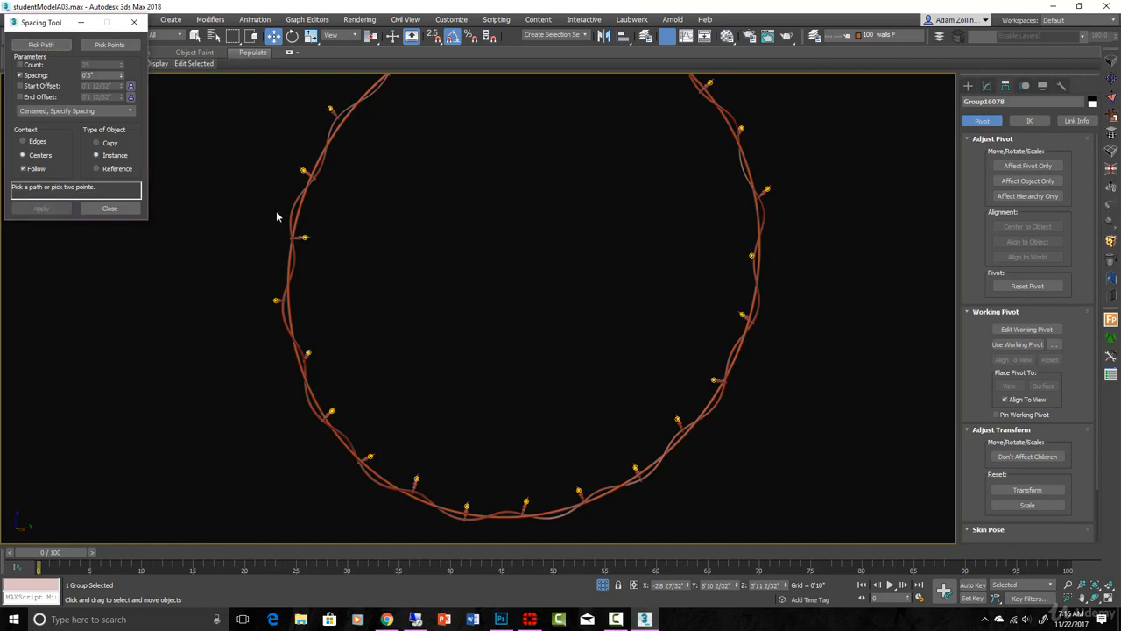
Step: Set transforms to use each object's pivot point and tilt two neighbouring bulbs at the top of the new ring by differing angles
scroll(333, 213, down, 4)
scroll(395, 100, up, 10)
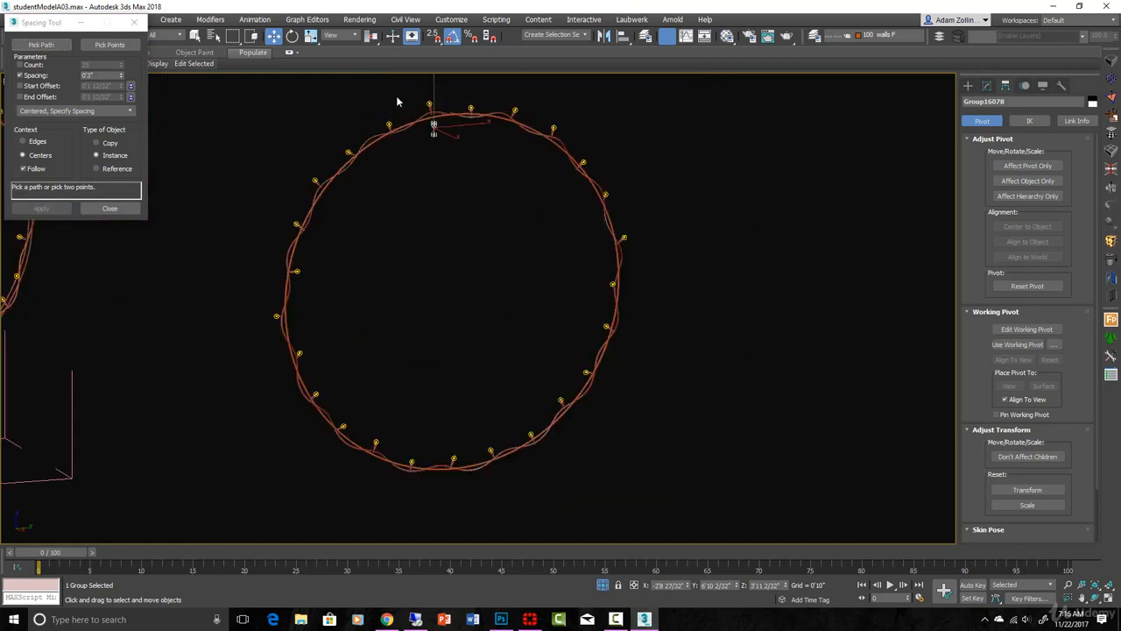
click(530, 135)
click(508, 118)
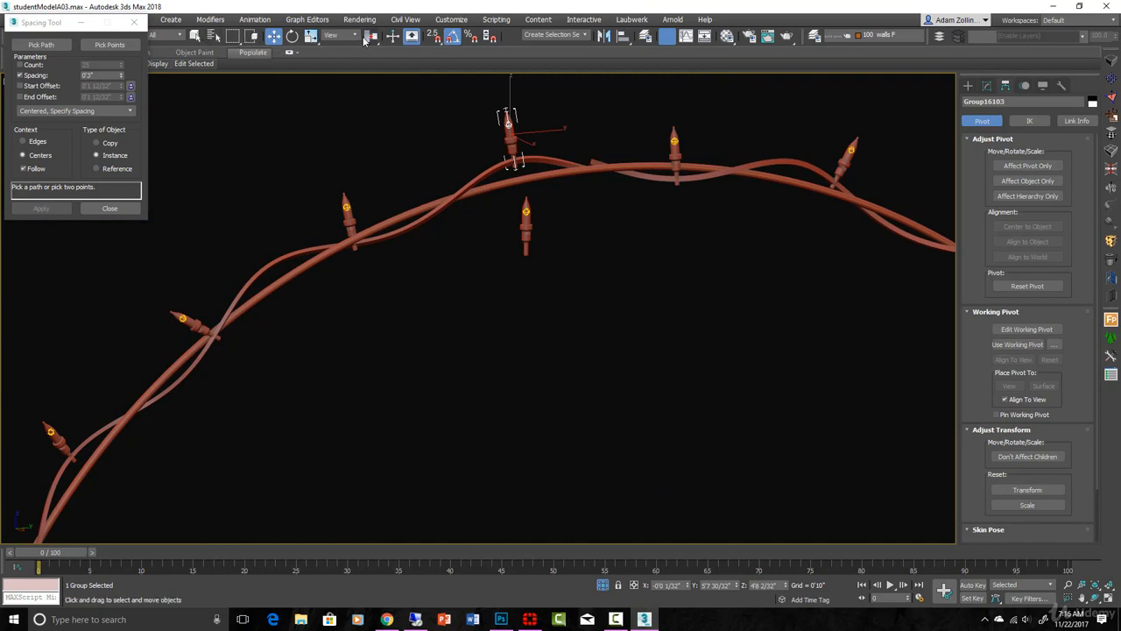
drag(372, 35, 368, 55)
key(e)
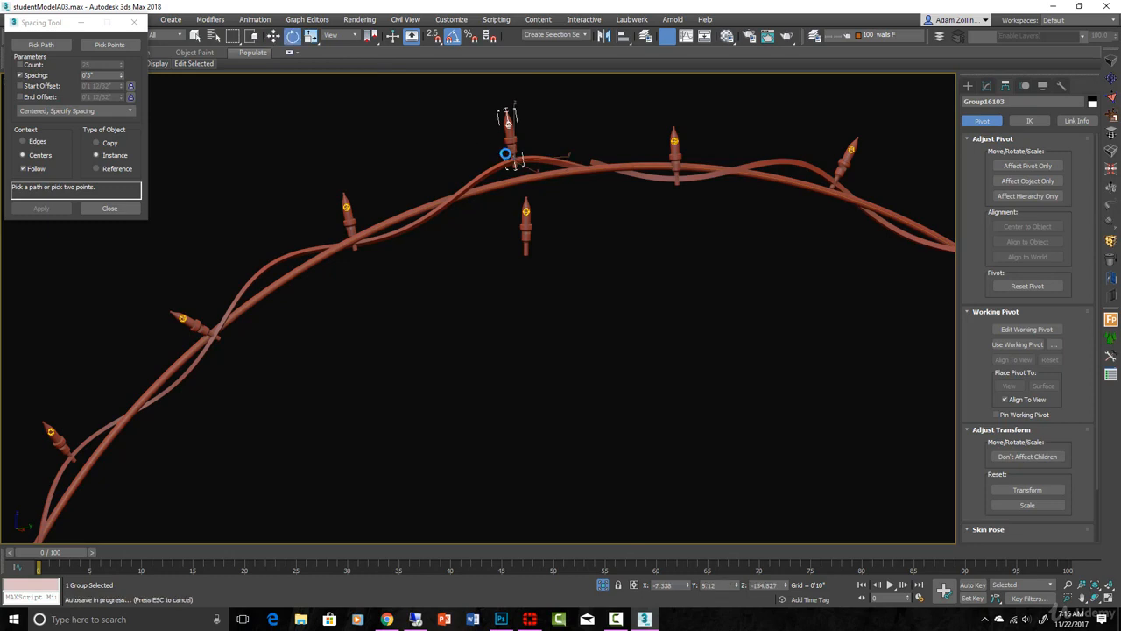
drag(511, 147, 503, 140)
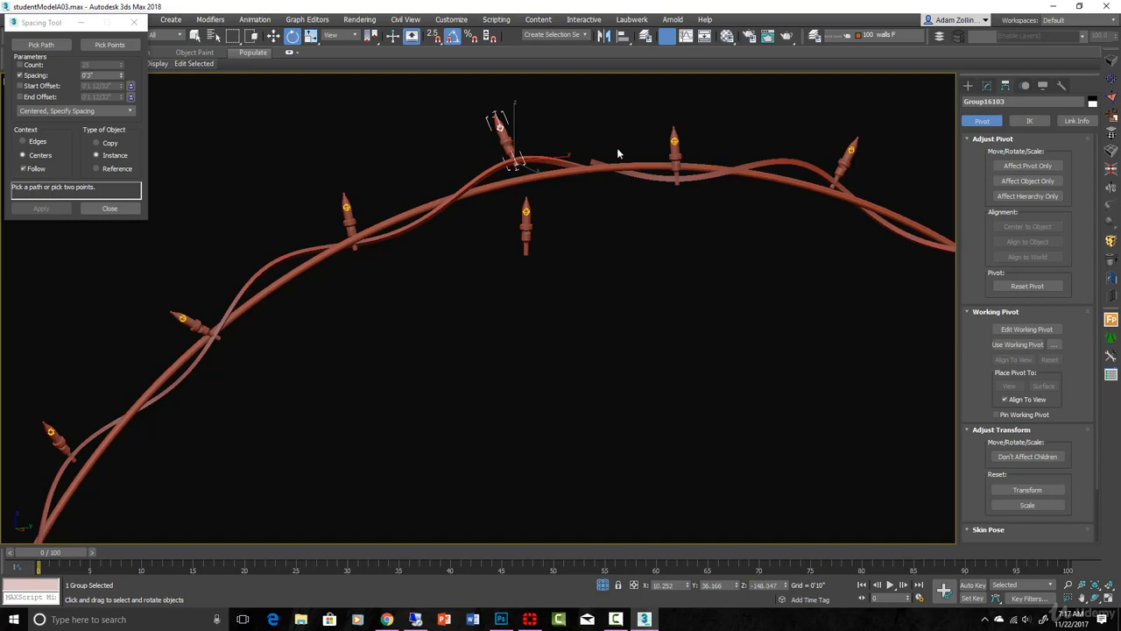
click(674, 145)
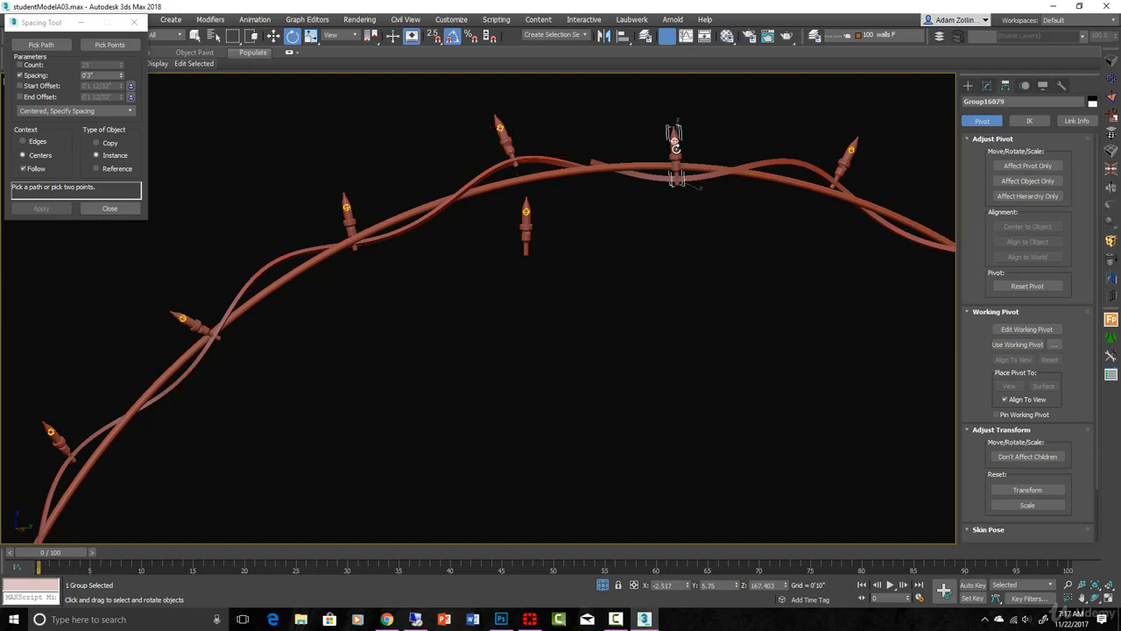
drag(697, 208, 698, 210)
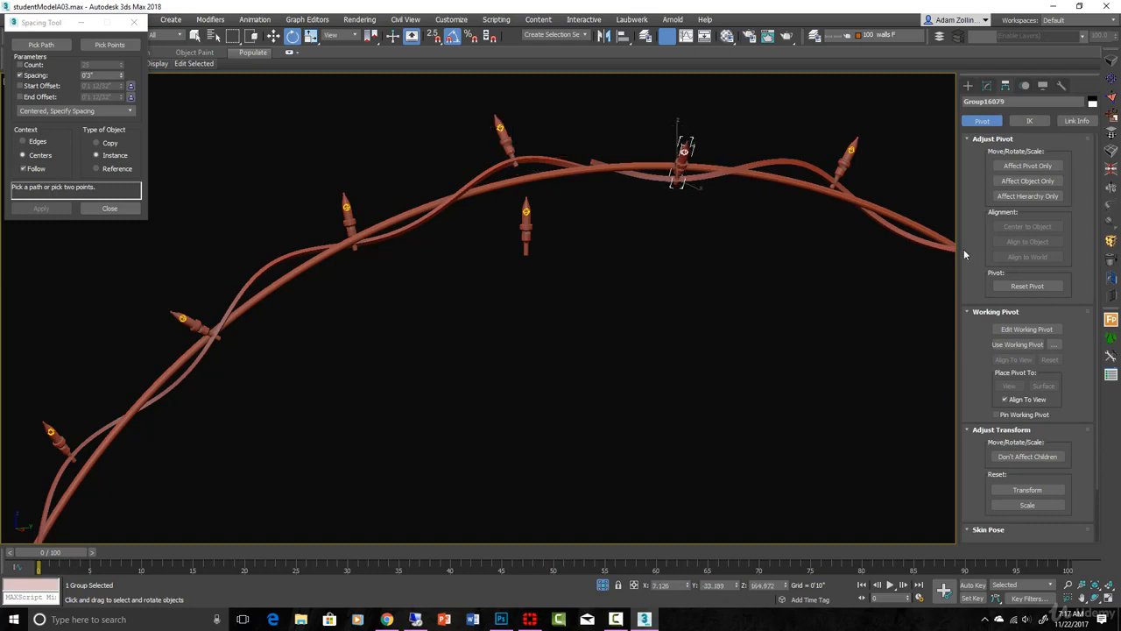
Step: Rotate a bulb on the side of the new ring about its base to vary its direction
middle_drag(796, 223, 507, 162)
scroll(683, 267, down, 6)
mouse_move(796, 395)
alt+middle_down()
mouse_move(826, 406)
mouse_move(791, 398)
alt+middle_up()
middle_drag(792, 398, 783, 261)
scroll(738, 297, up, 10)
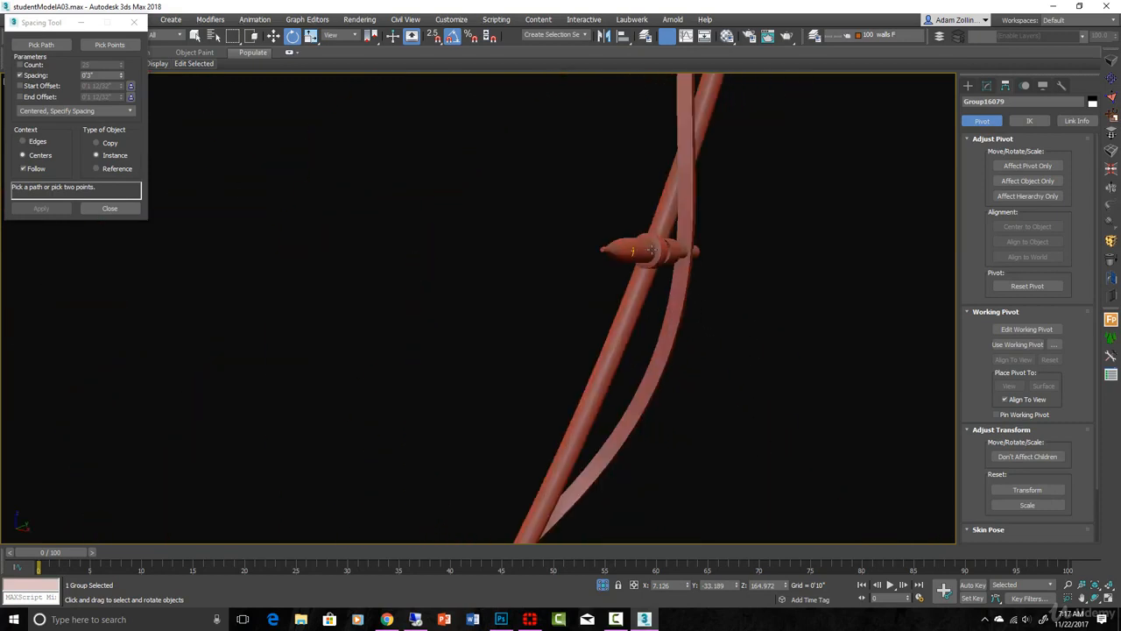
click(639, 254)
drag(663, 260, 688, 263)
scroll(713, 311, down, 5)
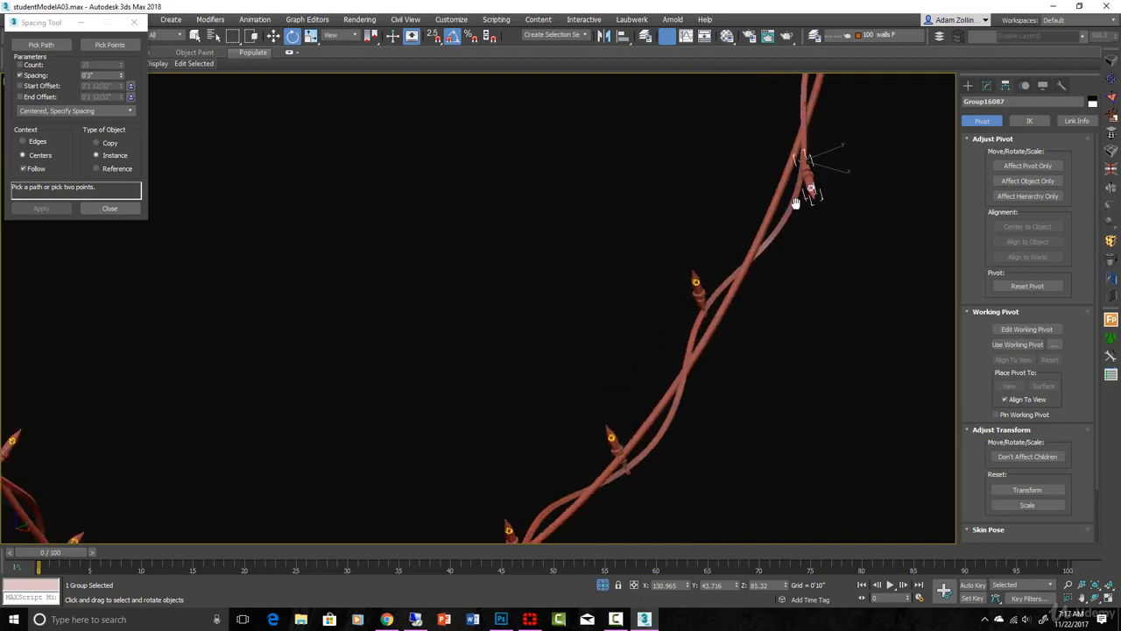
Step: Rotate a bulb on the lower part of the ring, where the two wires cross, about its base
scroll(714, 312, down, 4)
scroll(633, 335, up, 8)
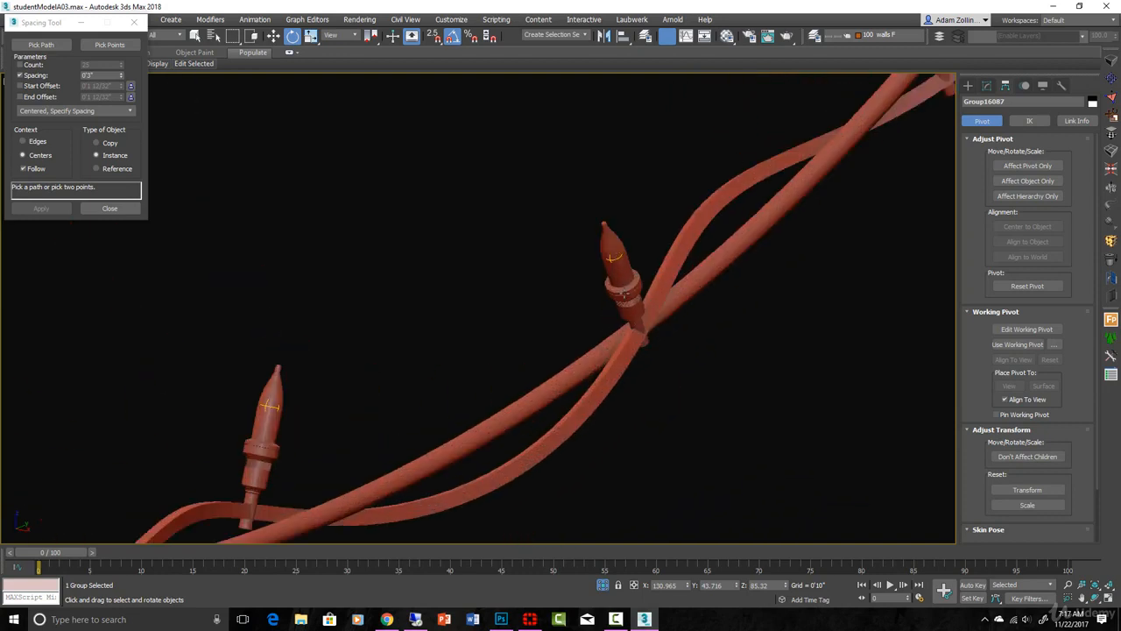
click(624, 292)
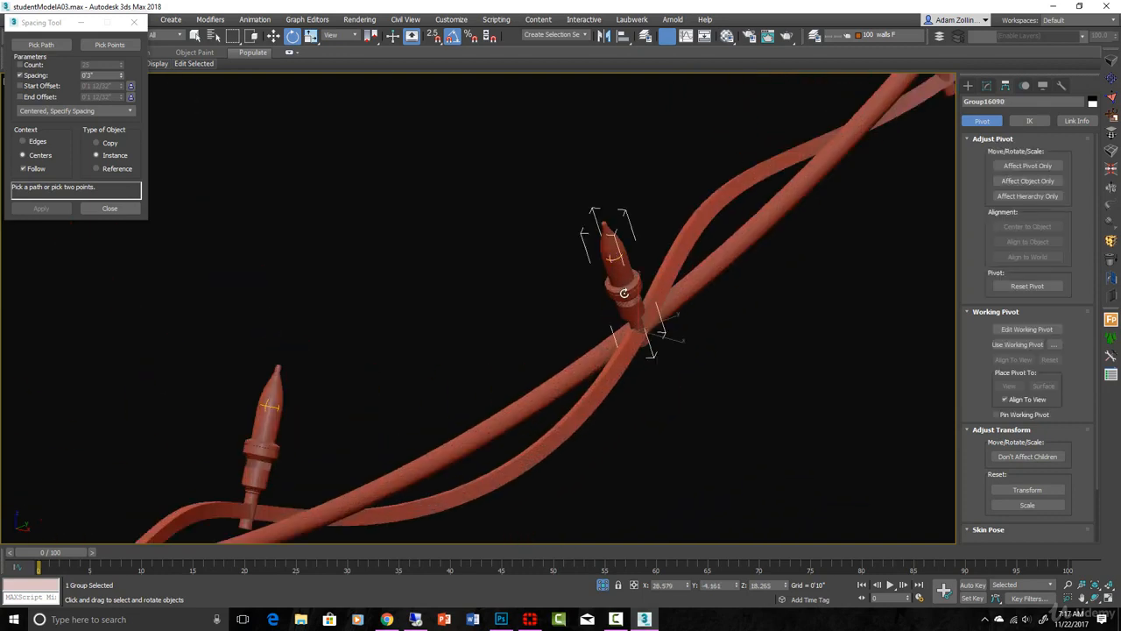
drag(624, 293, 623, 296)
drag(627, 296, 601, 295)
Step: Move the rotated lower bulb slightly so its base sits against the twisted wires
scroll(617, 333, down, 5)
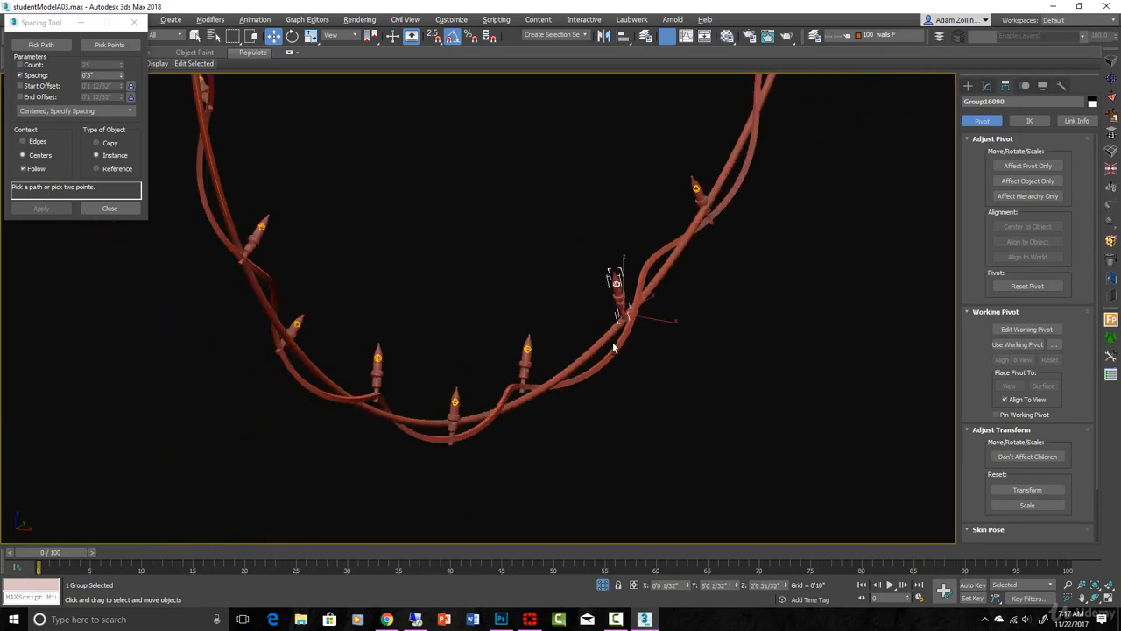
scroll(645, 300, up, 5)
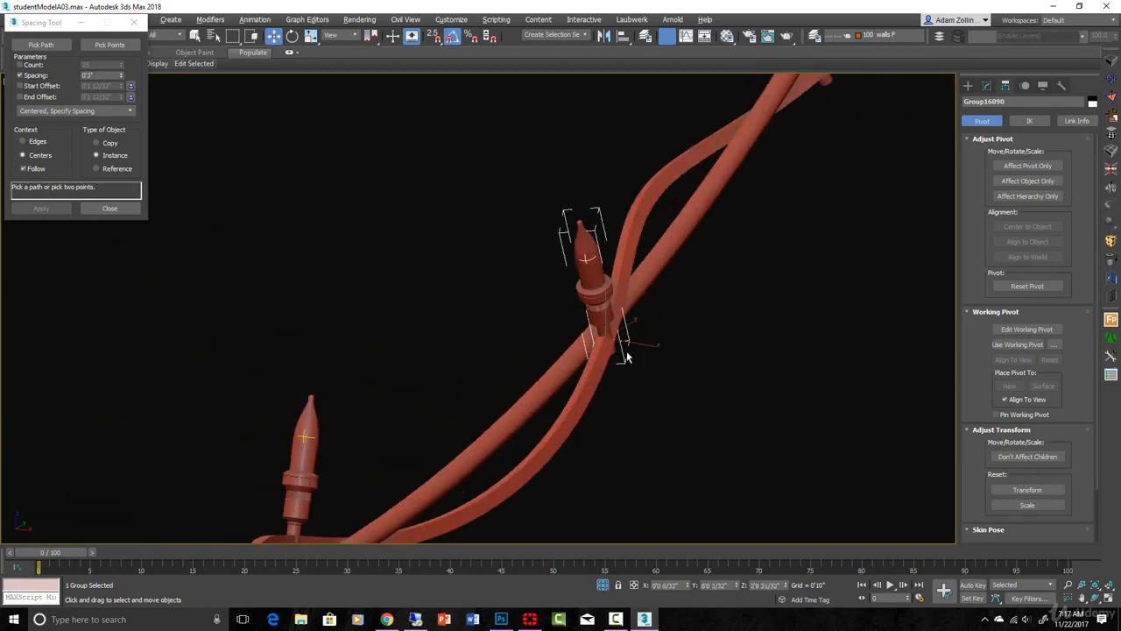
alt+middle_drag(623, 353, 589, 353)
scroll(589, 353, down, 8)
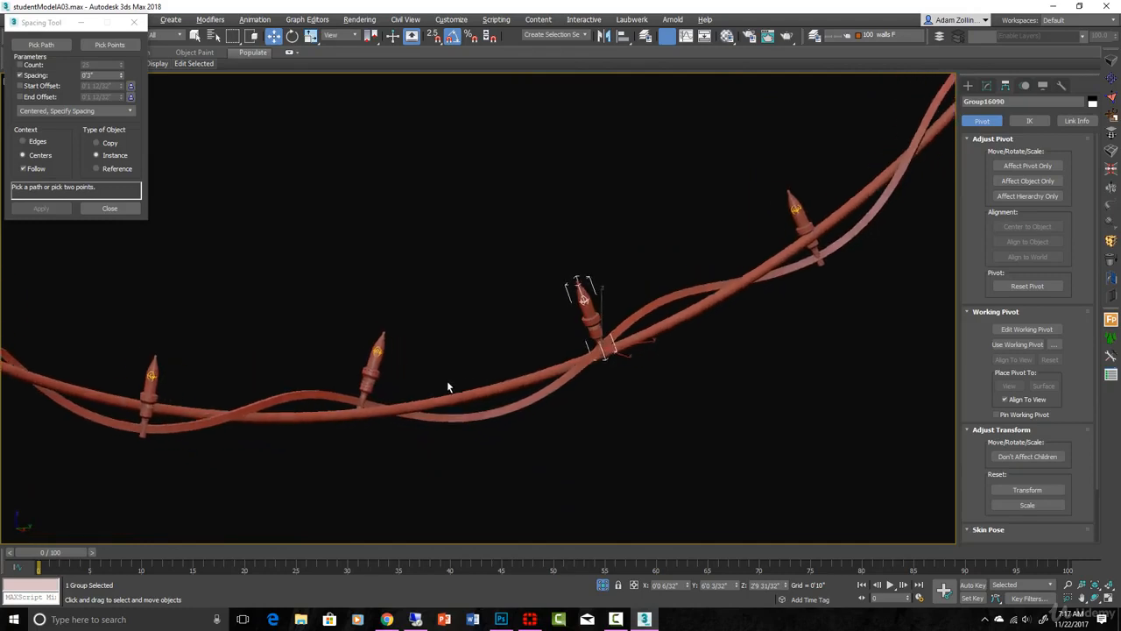
Step: Inspect the bulbs around the new ring in an angled view and from the front
scroll(575, 400, down, 3)
middle_drag(572, 421, 531, 526)
scroll(531, 526, down, 2)
alt+middle_drag(619, 453, 634, 459)
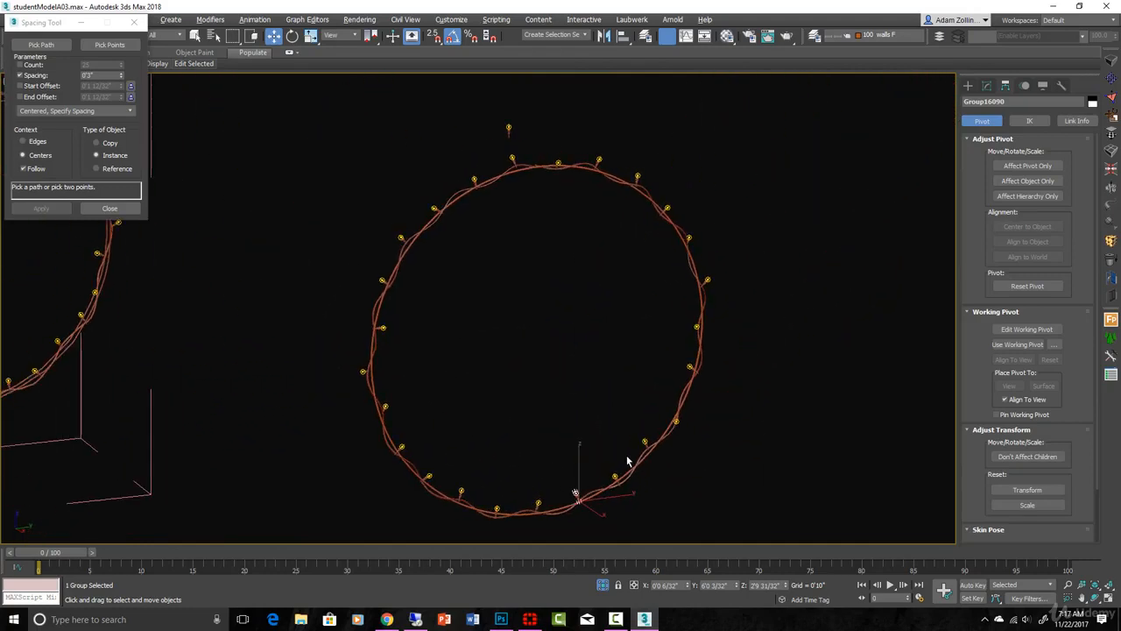
key(z)
scroll(600, 389, down, 10)
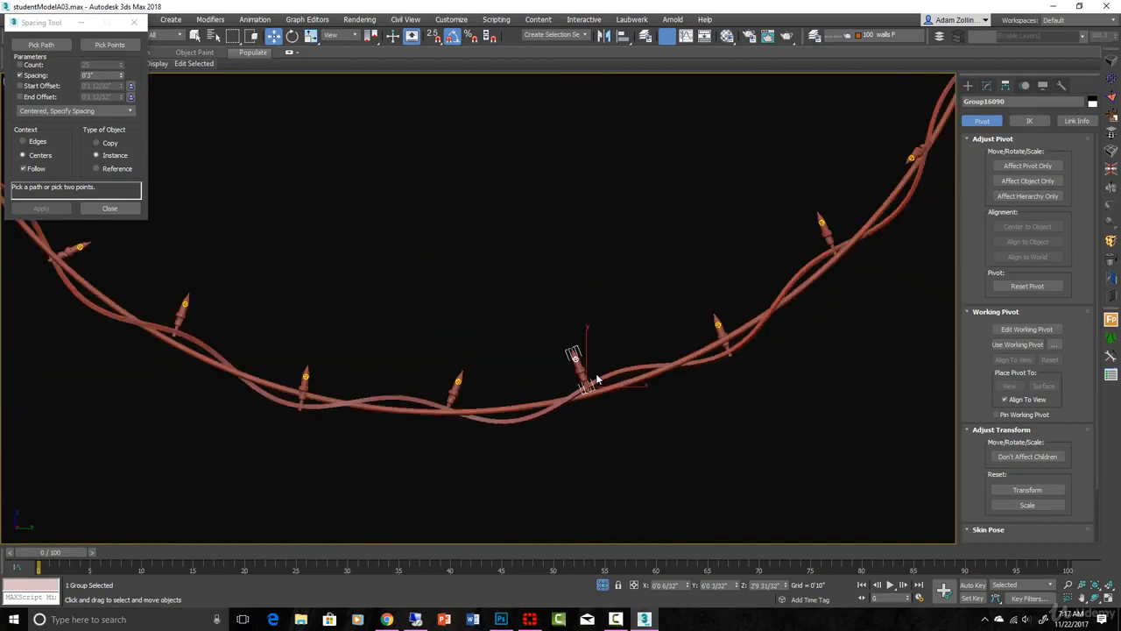
scroll(604, 319, up, 1)
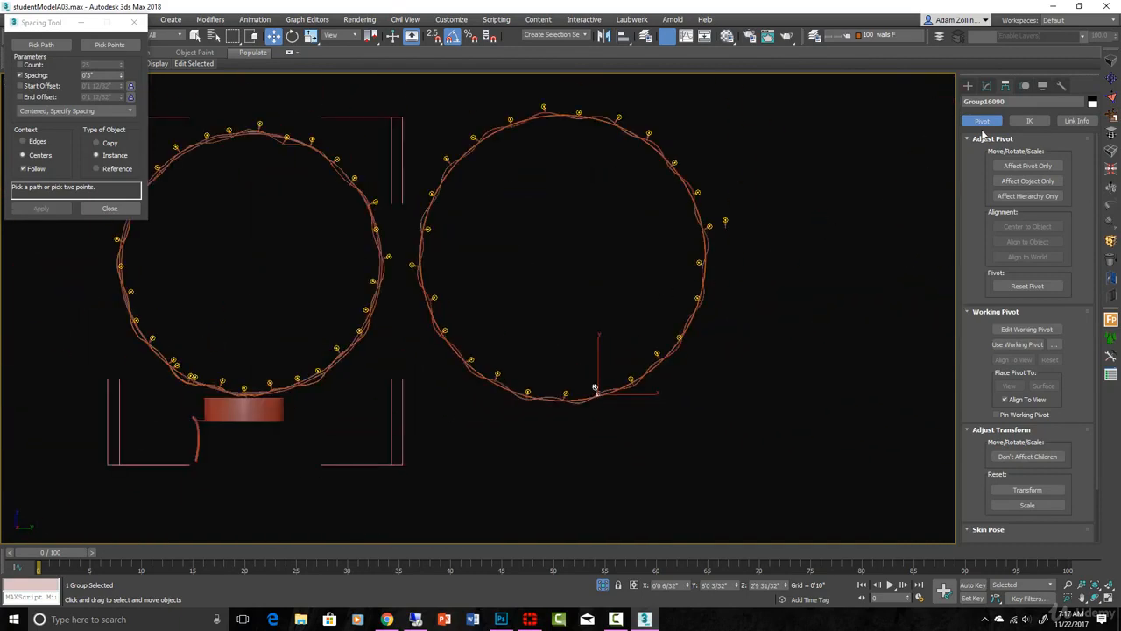
Step: Compare the new bulb ring with the original ring and its base from the front and at an angle
click(358, 409)
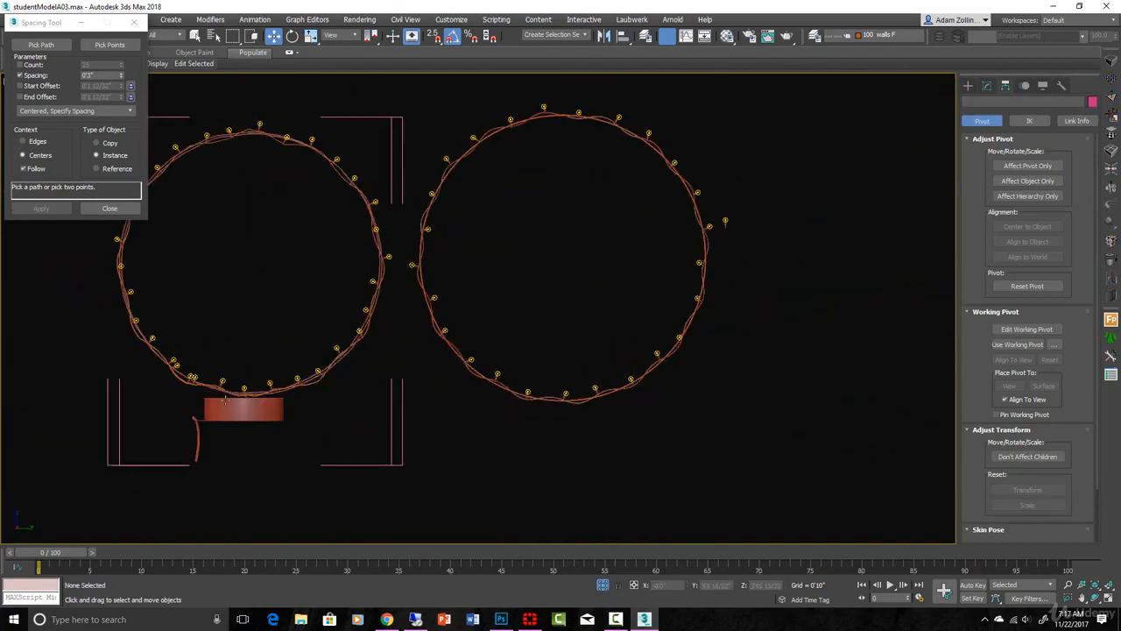
middle_drag(616, 413, 613, 380)
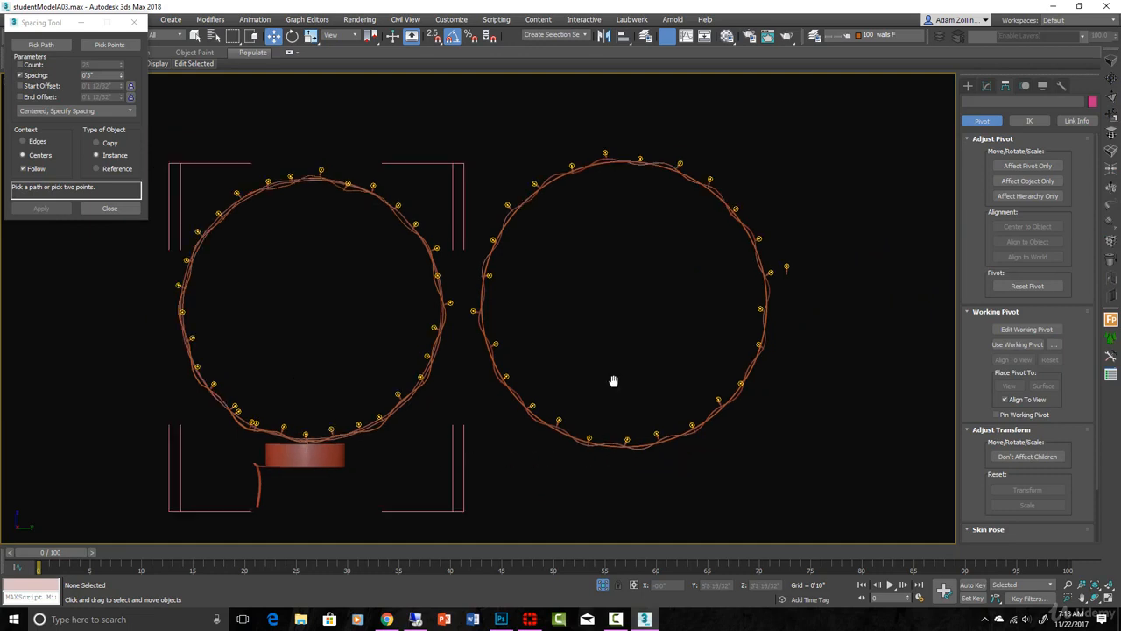
scroll(646, 489, up, 2)
drag(618, 440, 556, 340)
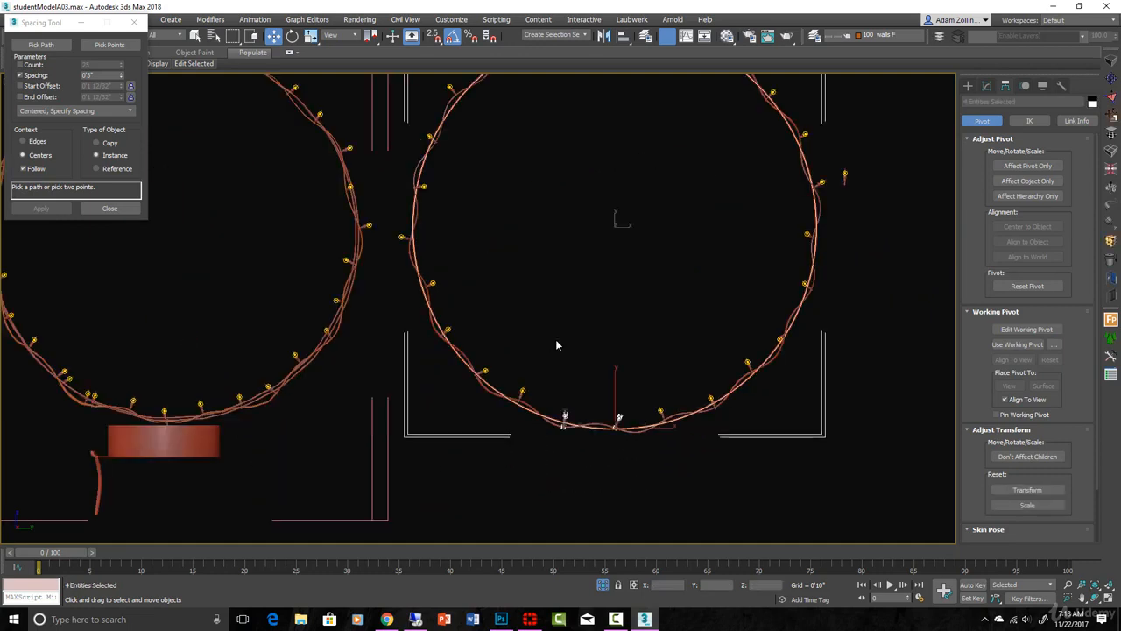
scroll(556, 345, down, 3)
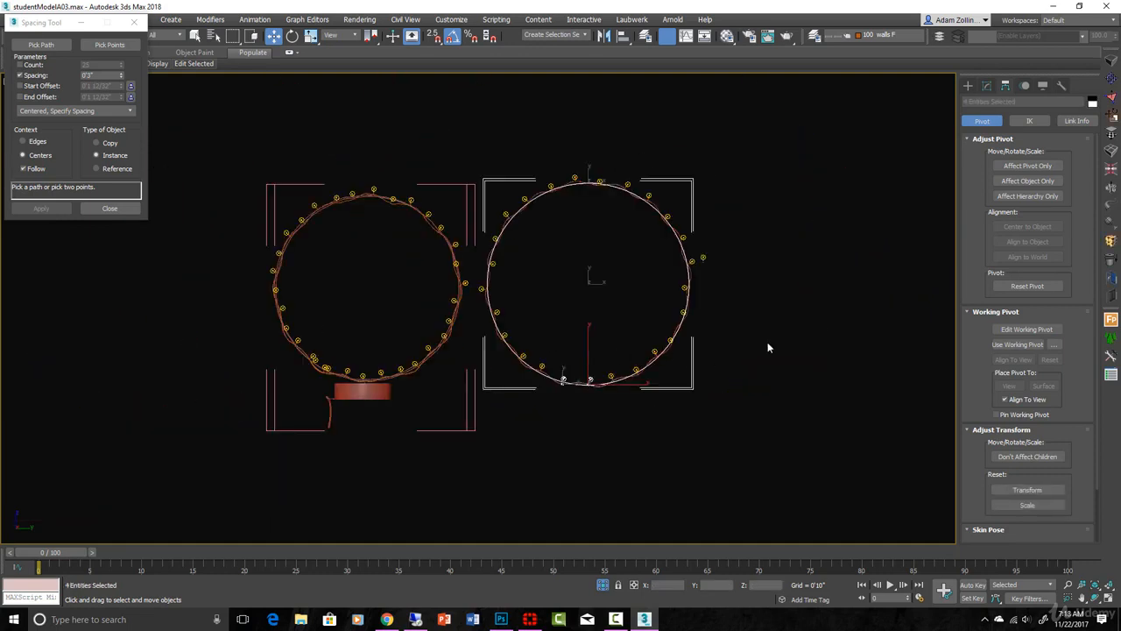
click(723, 205)
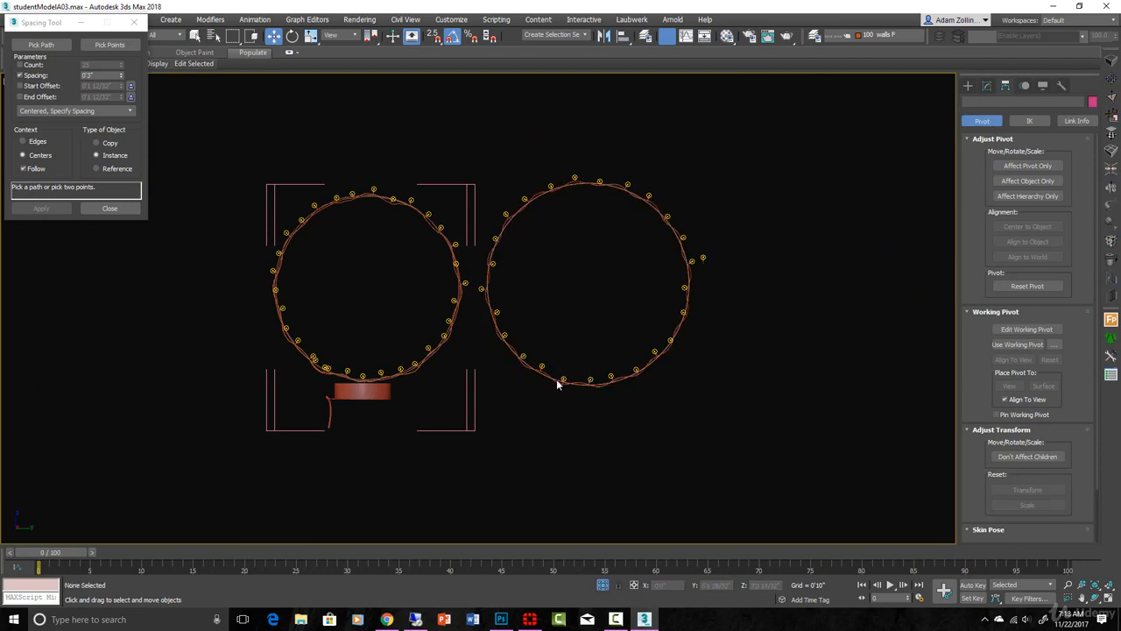
scroll(481, 294, up, 5)
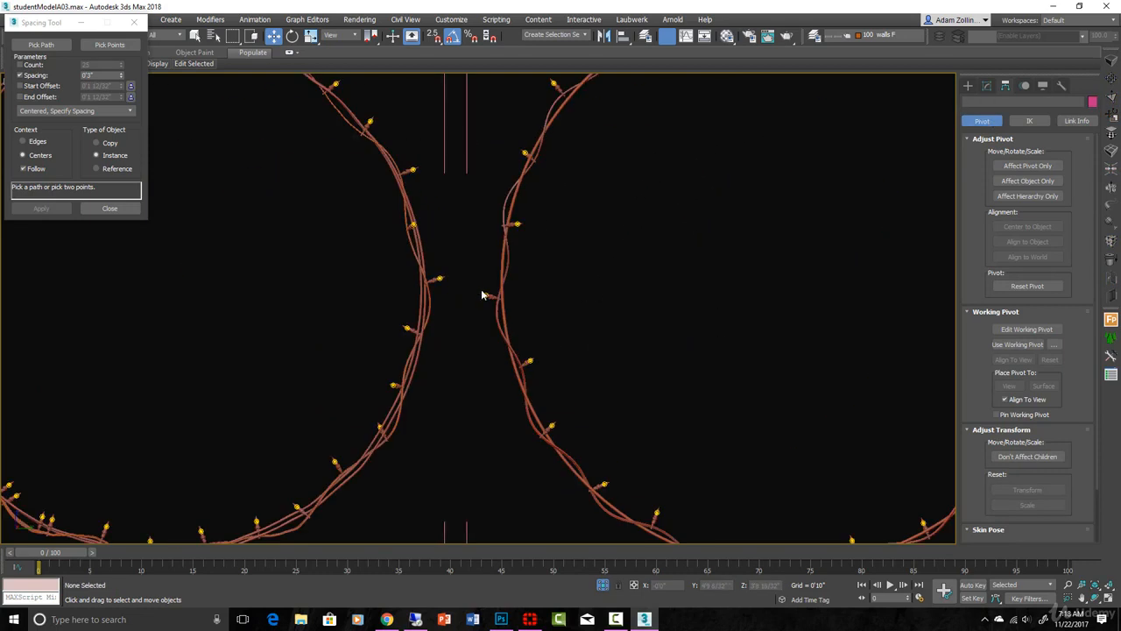
scroll(484, 296, down, 5)
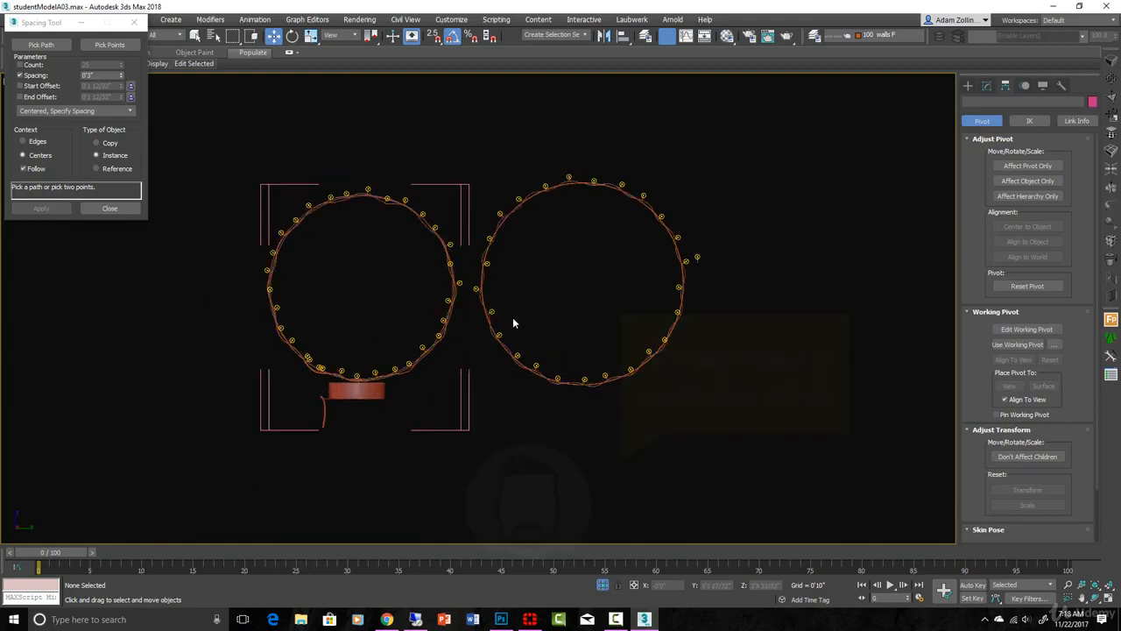
scroll(525, 332, down, 2)
click(424, 375)
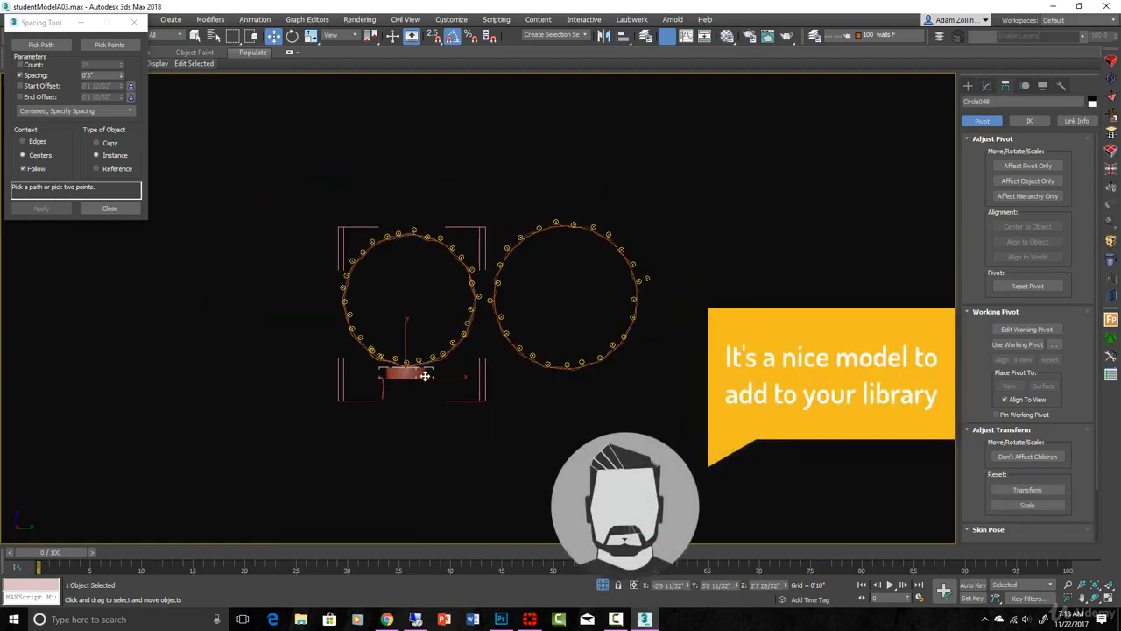
alt+middle_drag(425, 374, 569, 382)
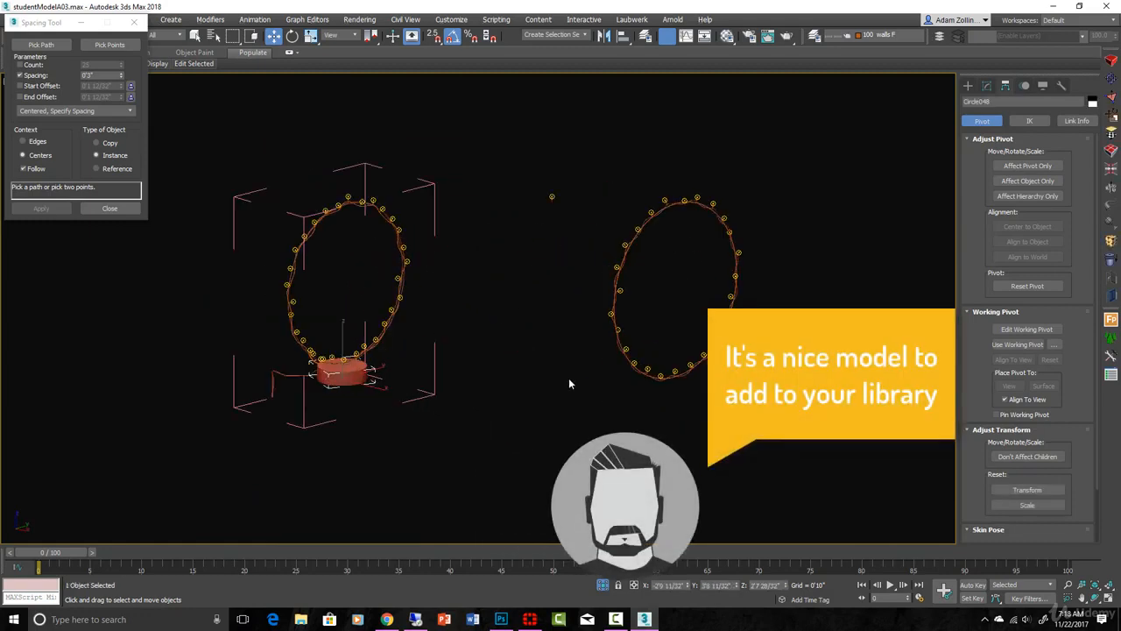
Step: Delete the leftover source bulb floating between the two rings
scroll(568, 383, up, 2)
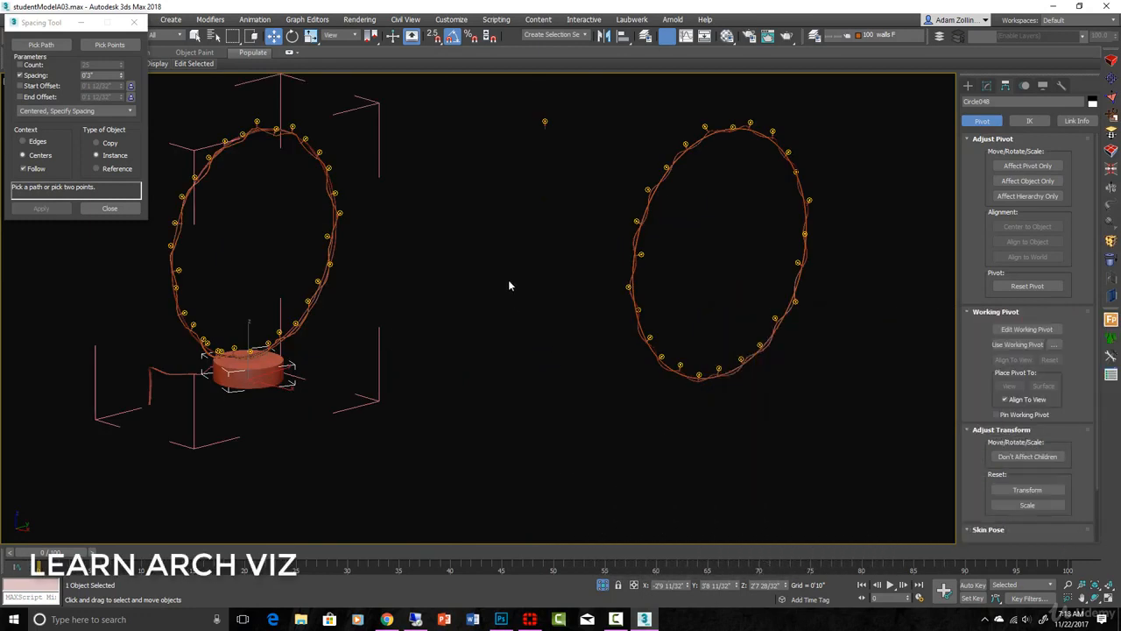
scroll(530, 287, down, 2)
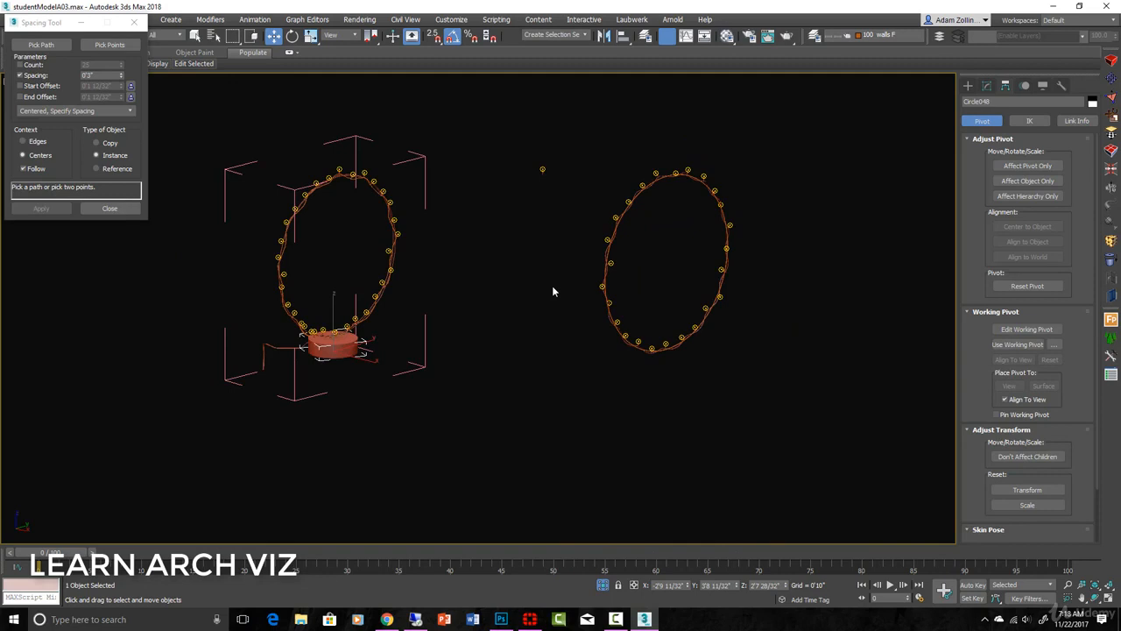
click(540, 168)
key(Delete)
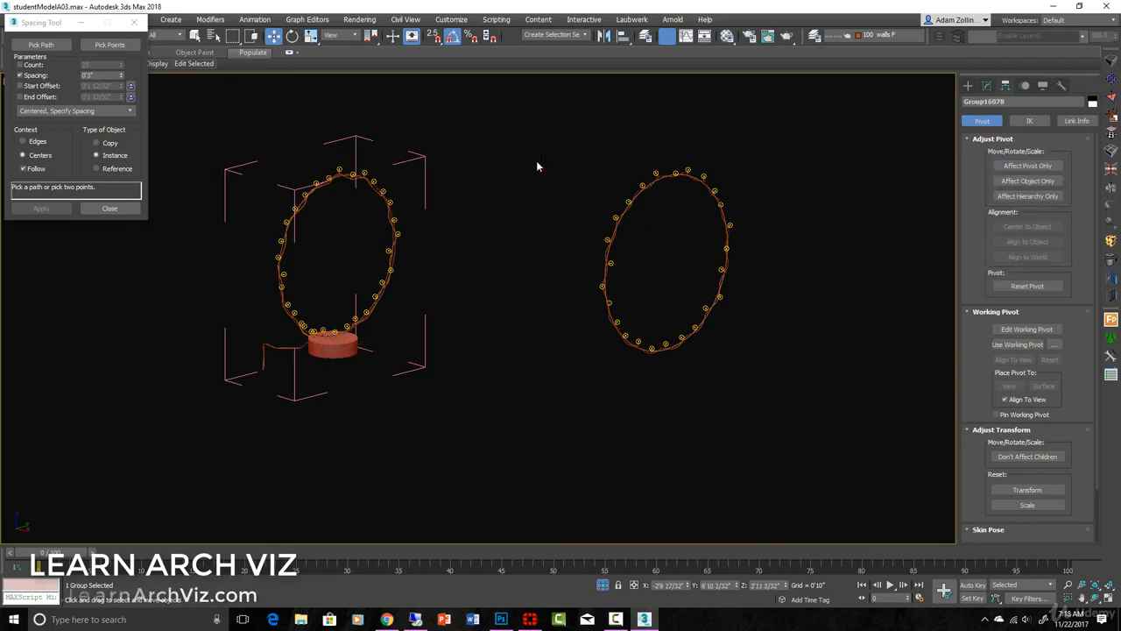